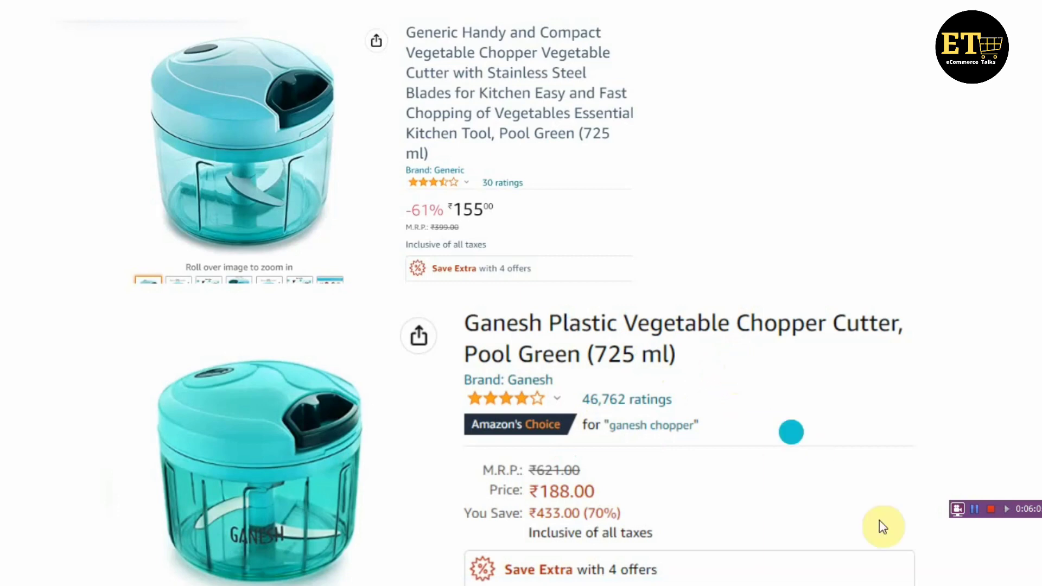
click(989, 510)
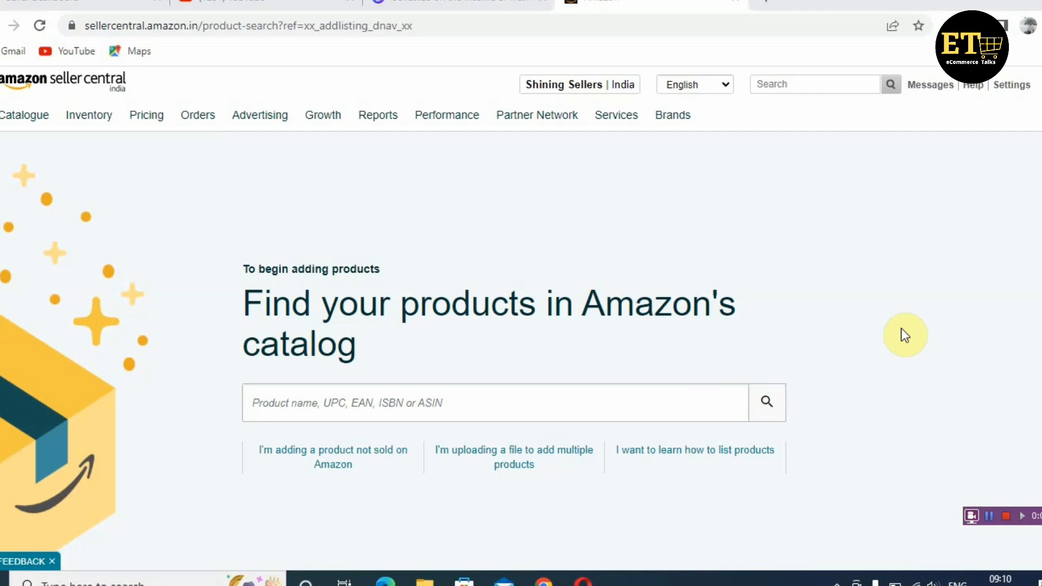
- Open the full help article for "What's a GTIN?" in the About adding products section
mouse_move(93, 118)
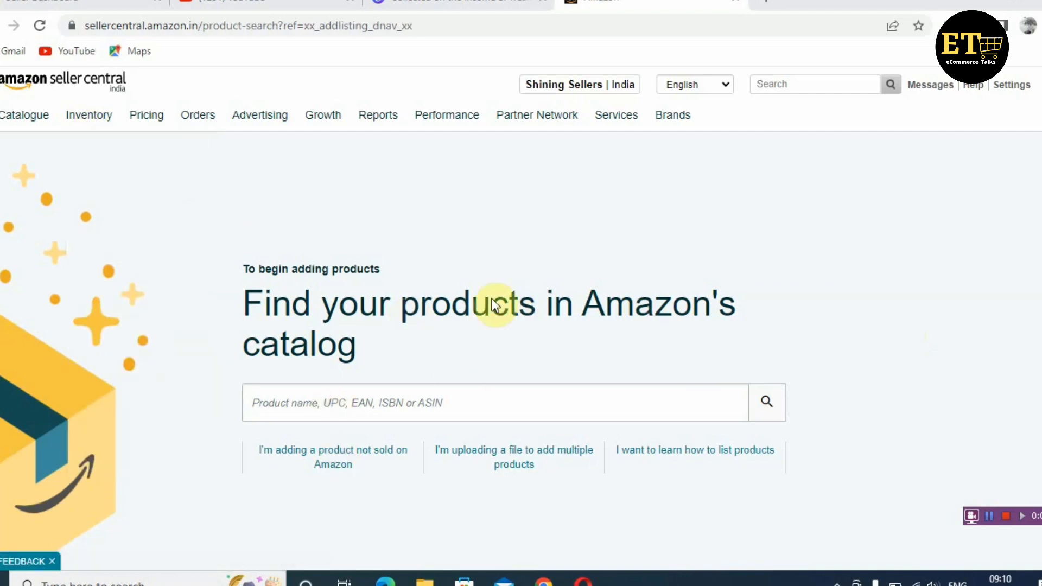
scroll(493, 377, down, 6)
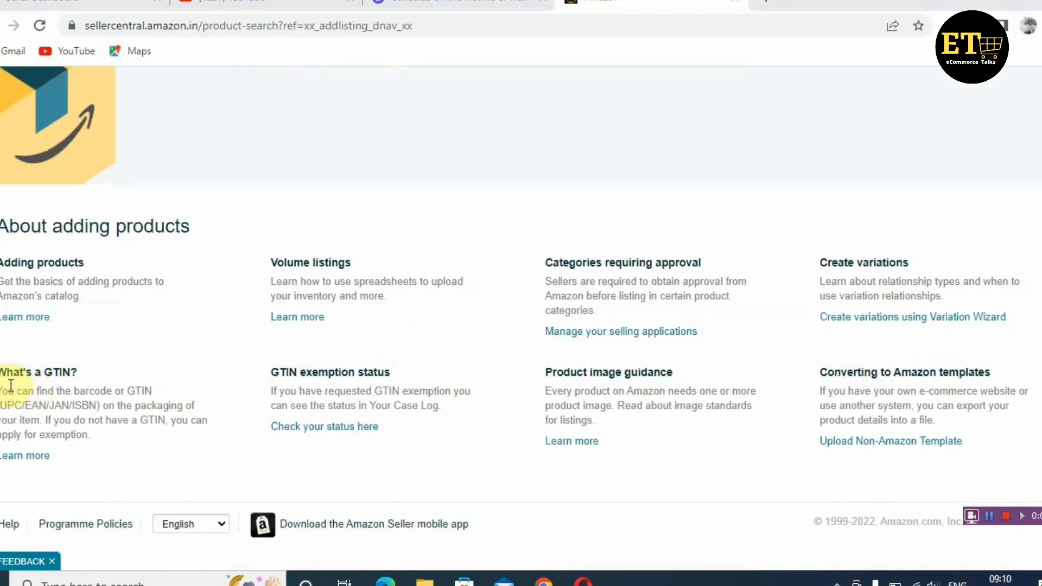
drag(7, 380, 79, 378)
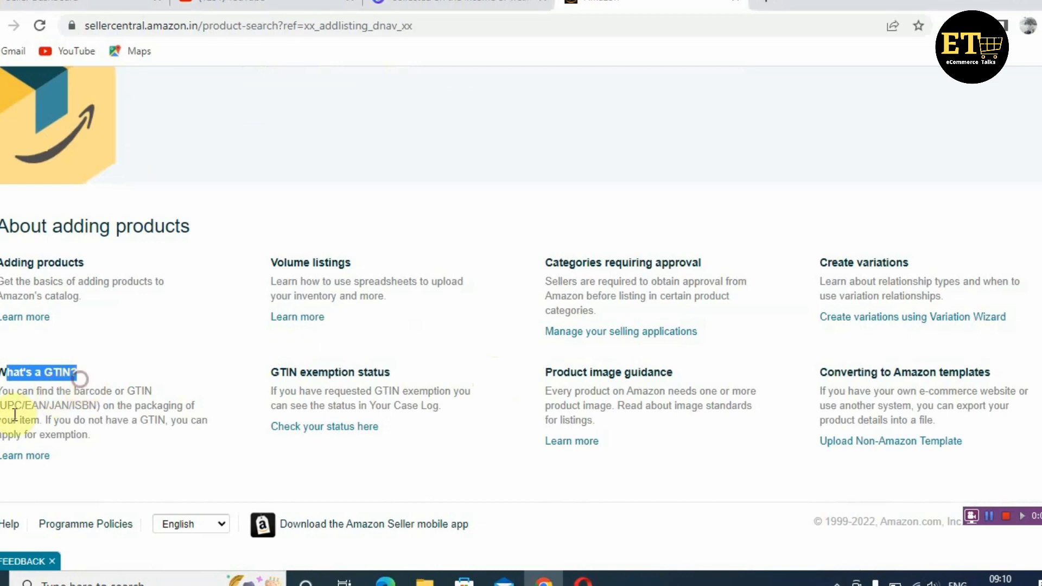
click(5, 457)
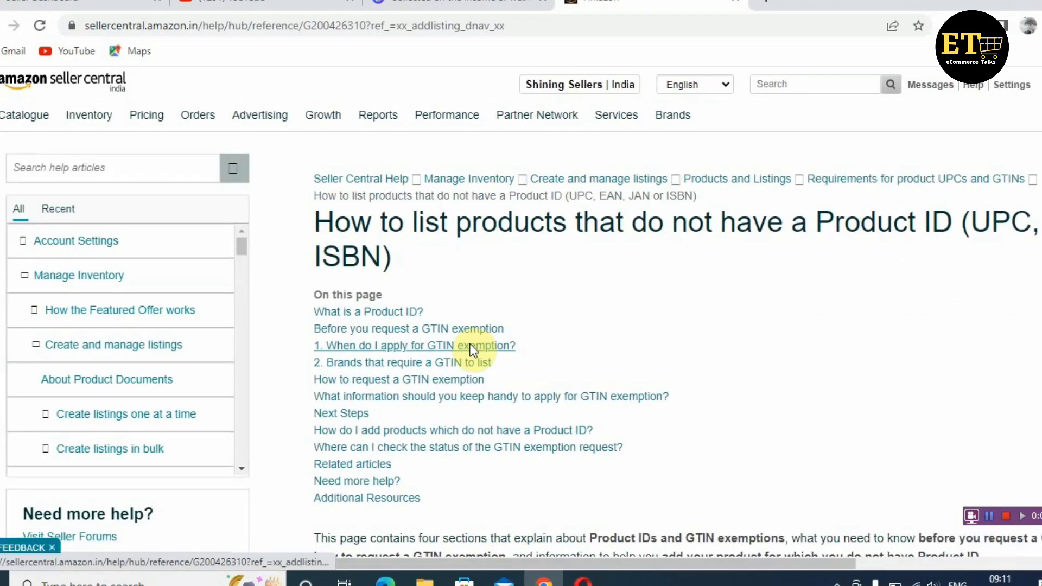
- Open the GTIN exemption application through Request Approval in the help article's Next Steps section
scroll(578, 312, down, 6)
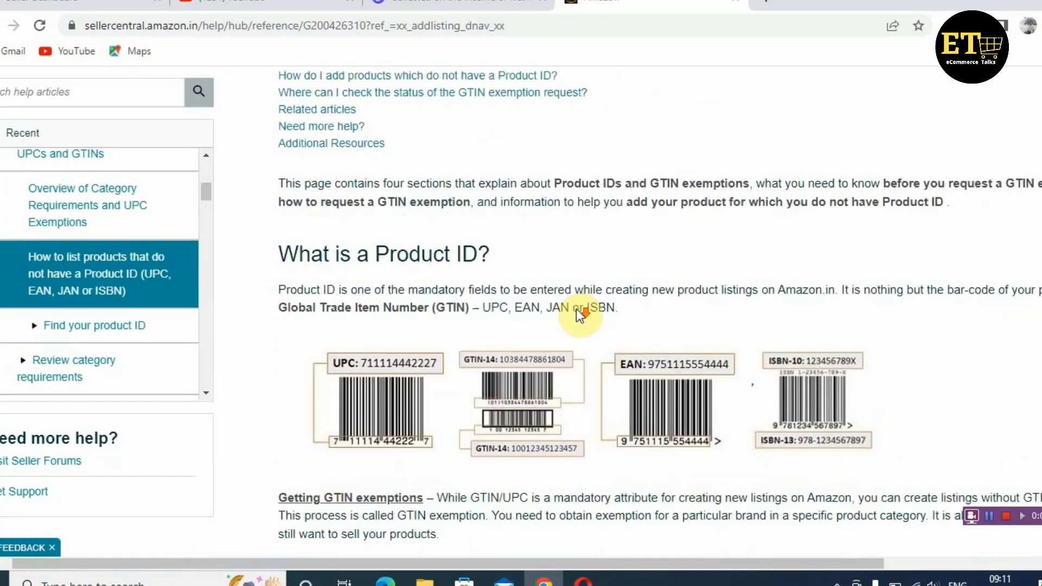
scroll(577, 309, down, 13)
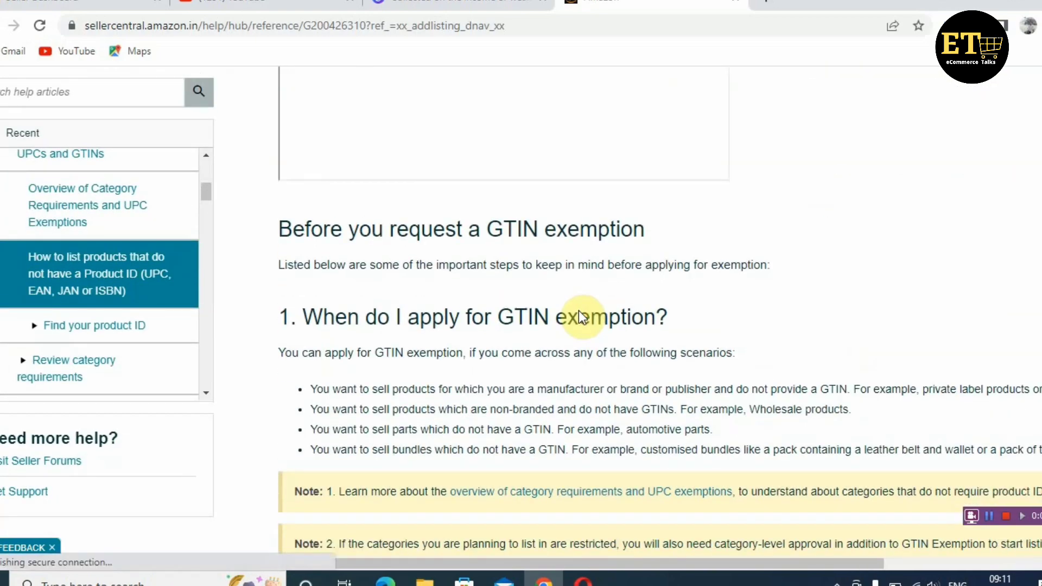
scroll(578, 314, down, 2)
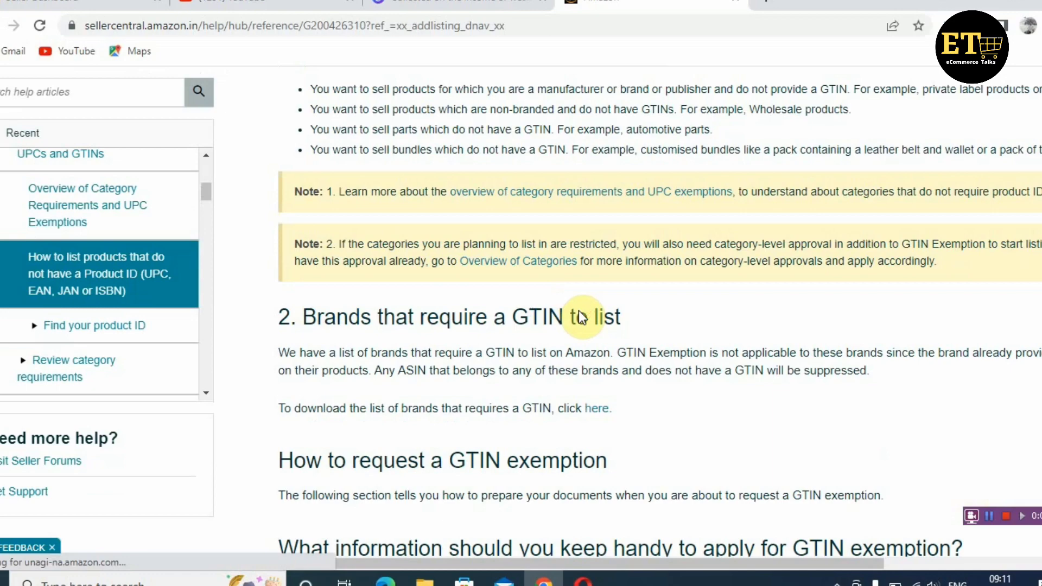
scroll(579, 312, down, 12)
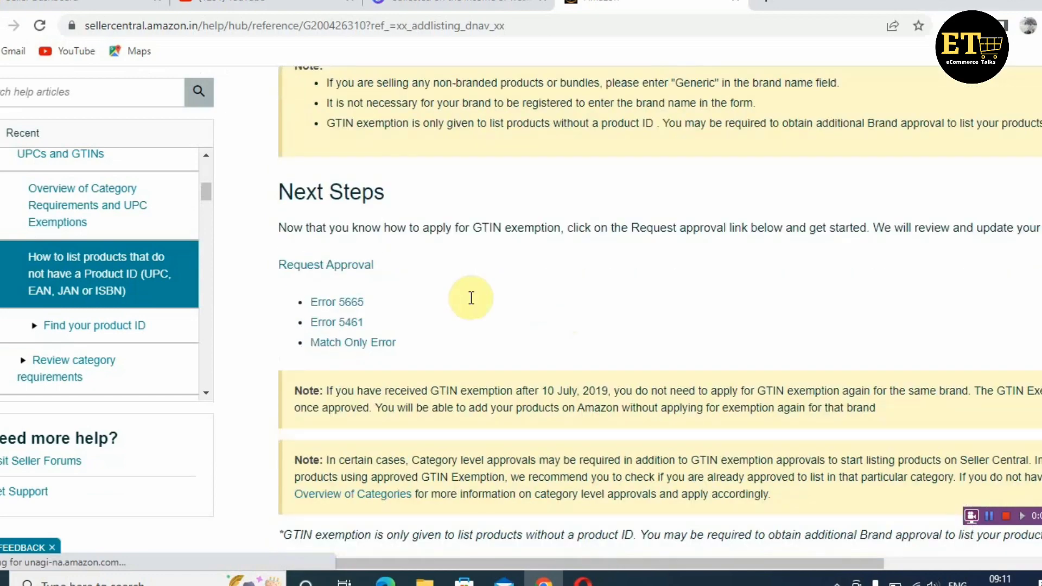
click(348, 270)
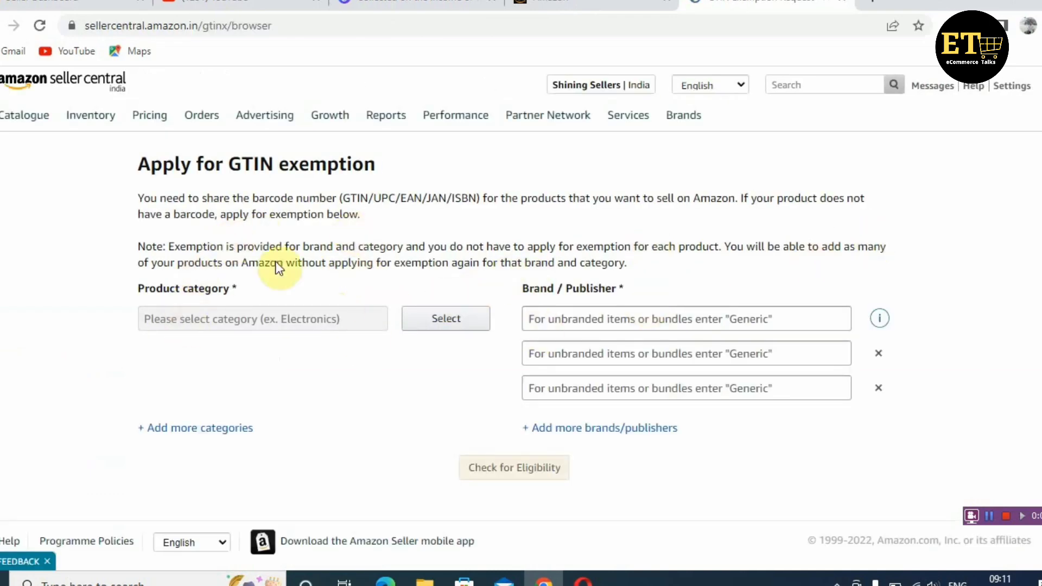
- Check GTIN exemption eligibility for the brand "Generic" in the Home & Kitchen product category
click(445, 326)
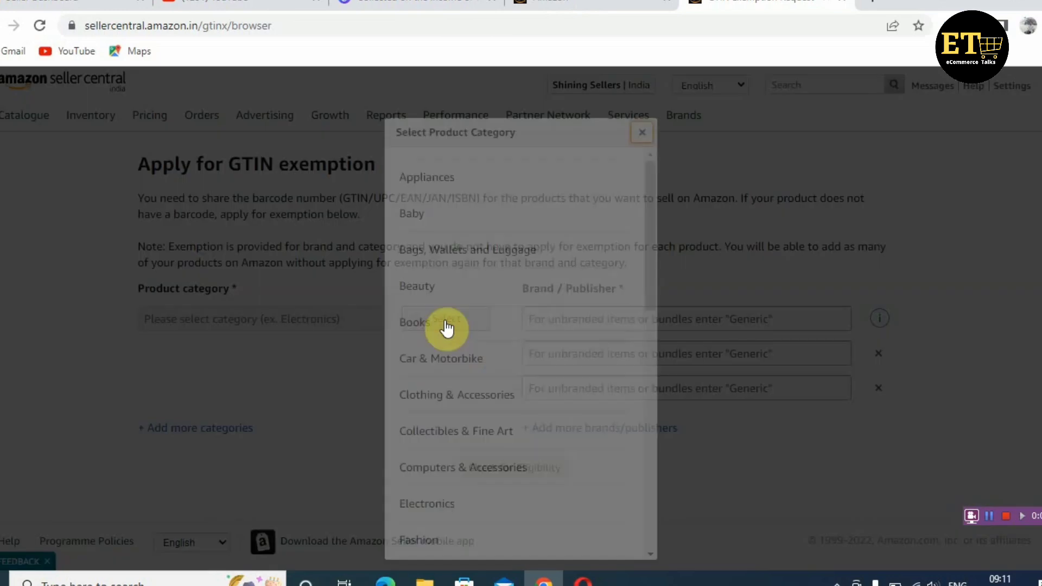
scroll(519, 319, down, 3)
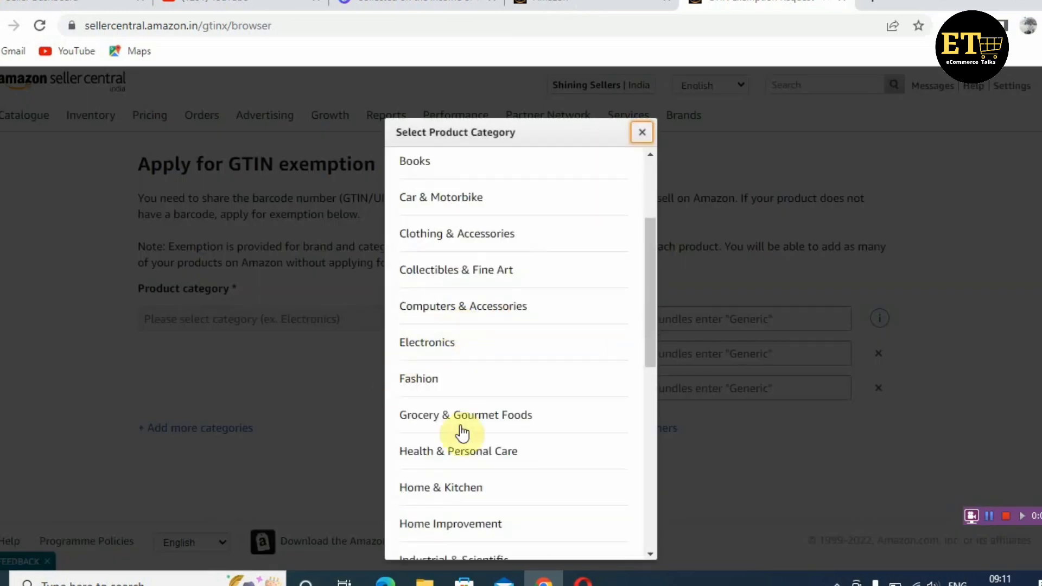
click(458, 492)
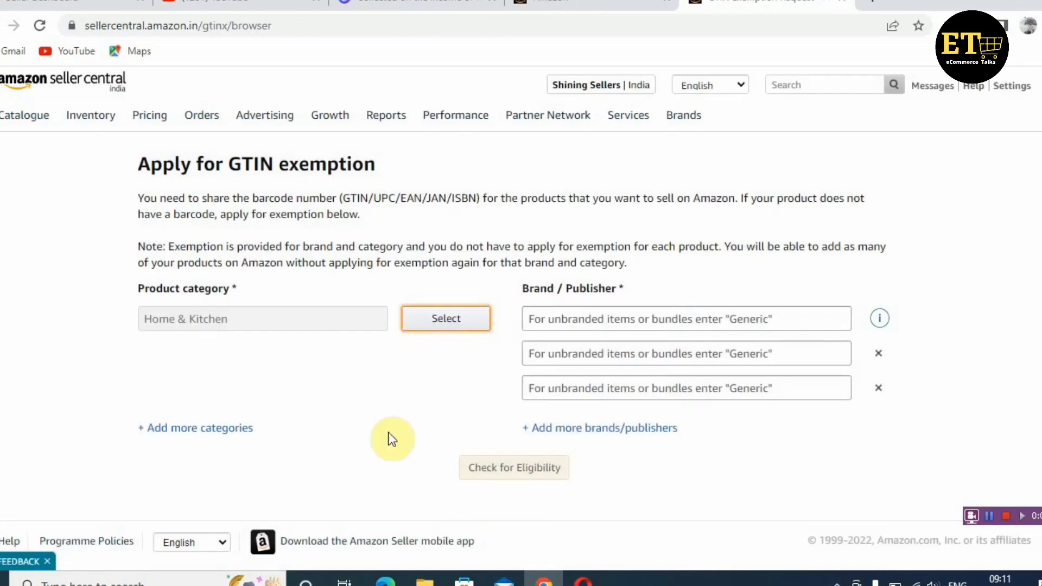
click(629, 308)
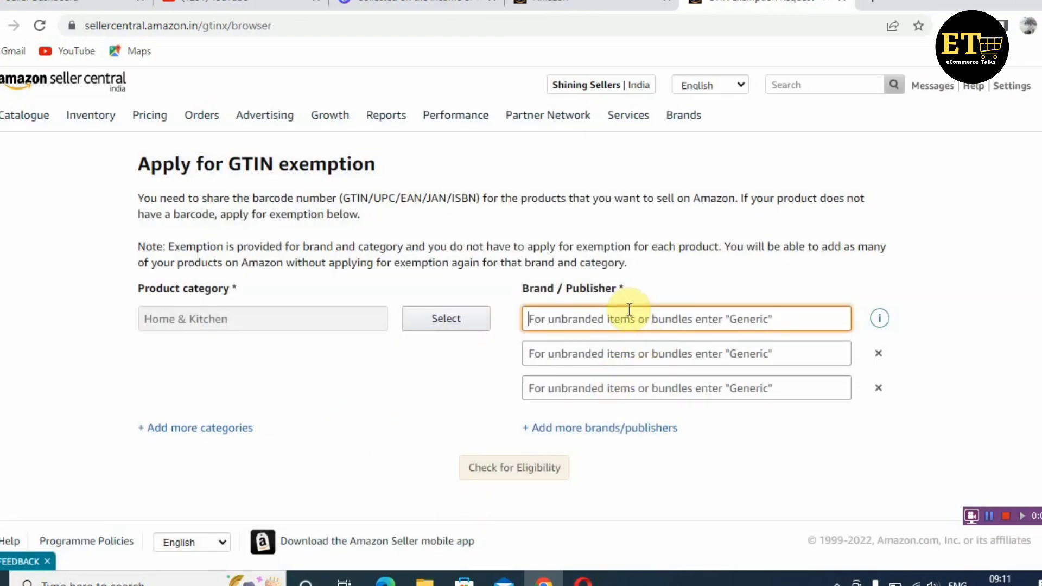
text(Genric)
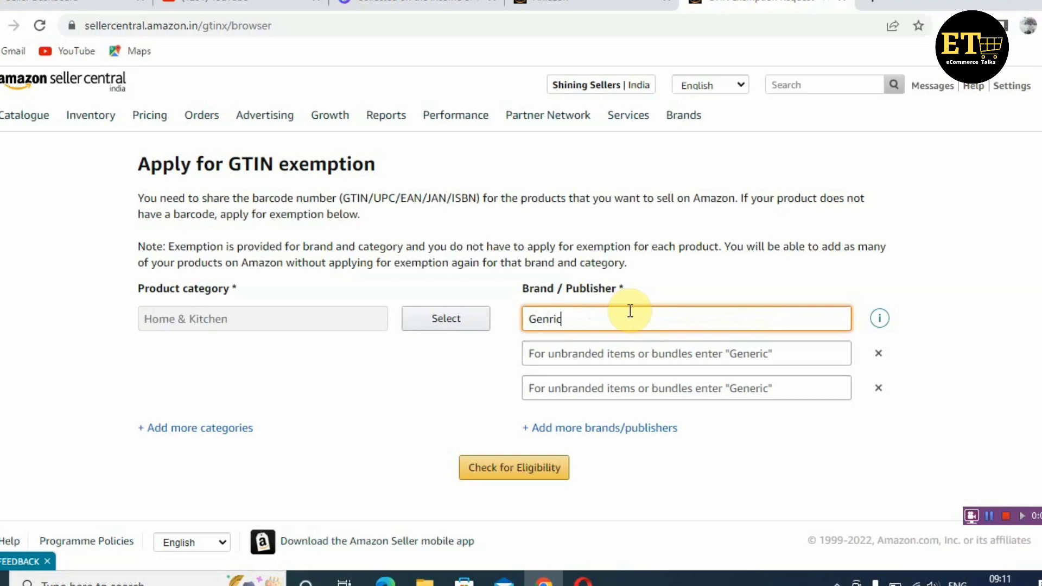
click(989, 520)
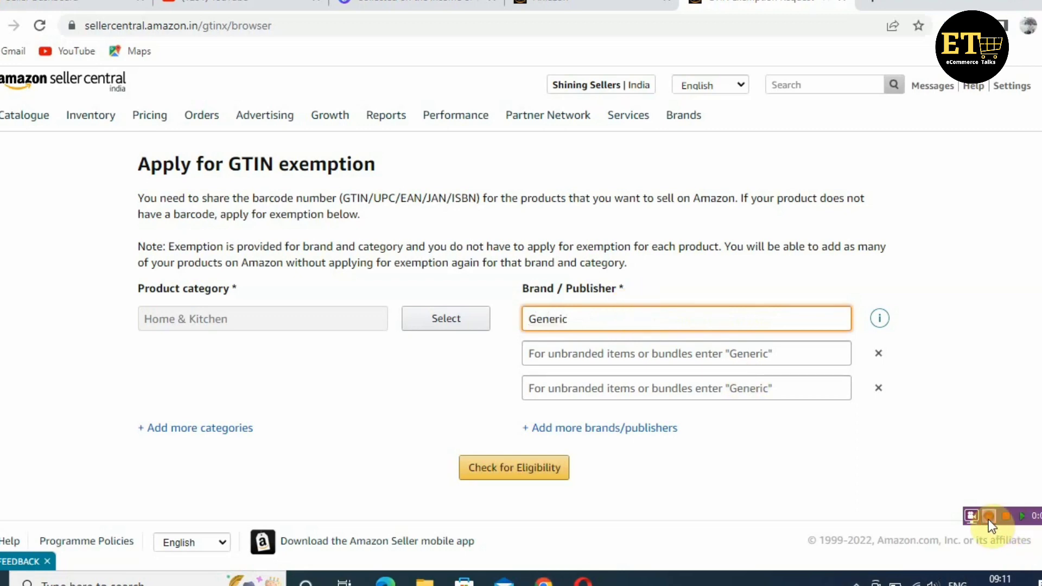
click(495, 474)
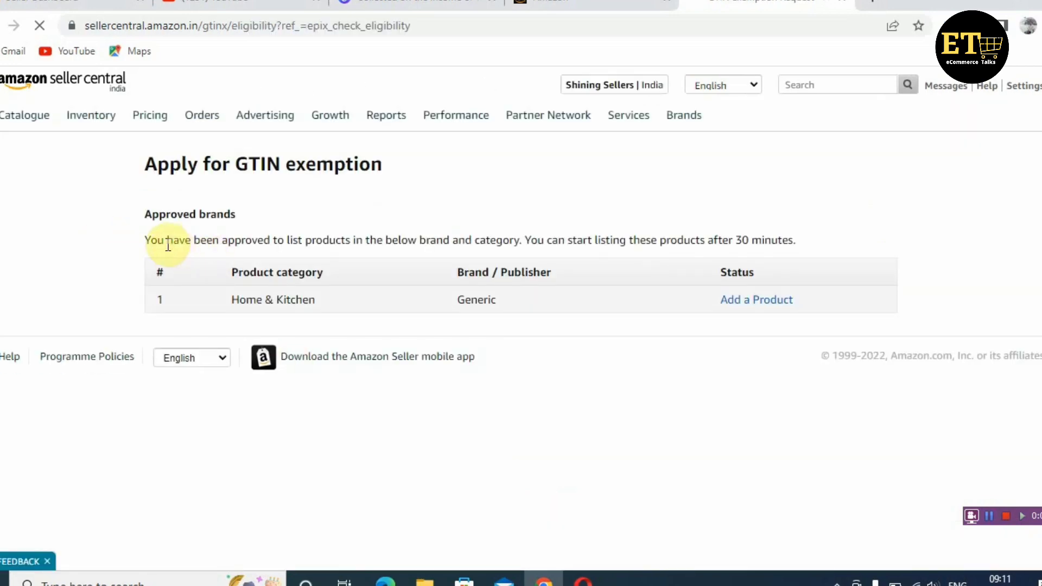
- Review the eligibility message and the listed product category and brand
drag(142, 241, 809, 244)
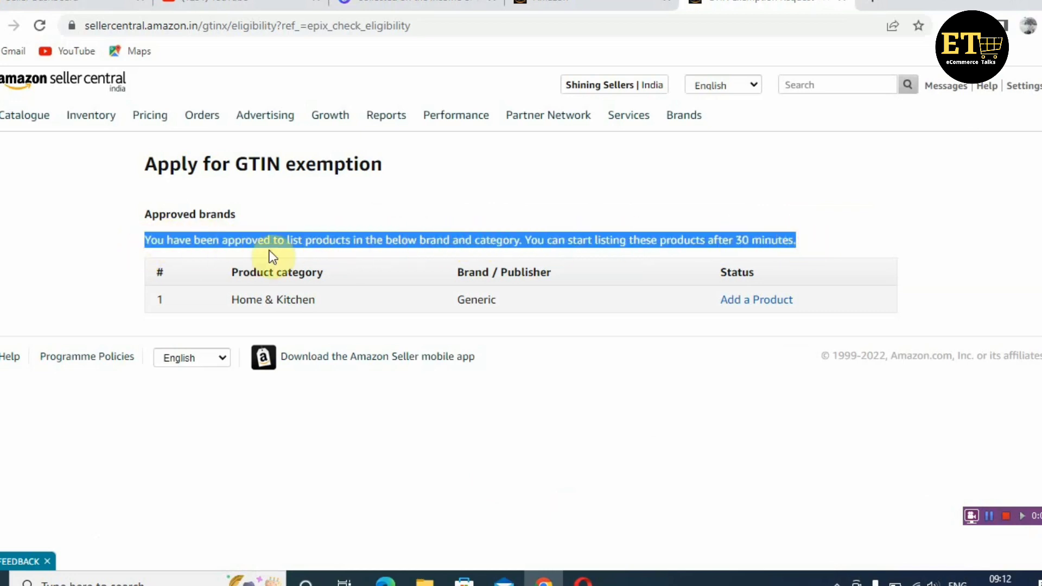
drag(233, 303, 635, 297)
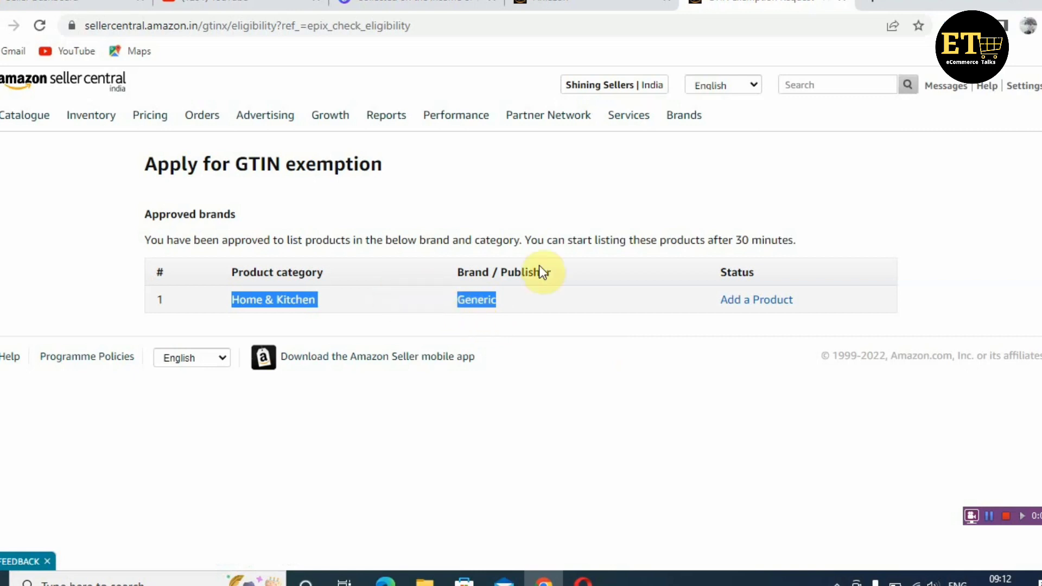
- Return to the GTIN exemption application form to start another eligibility check
click(5, 25)
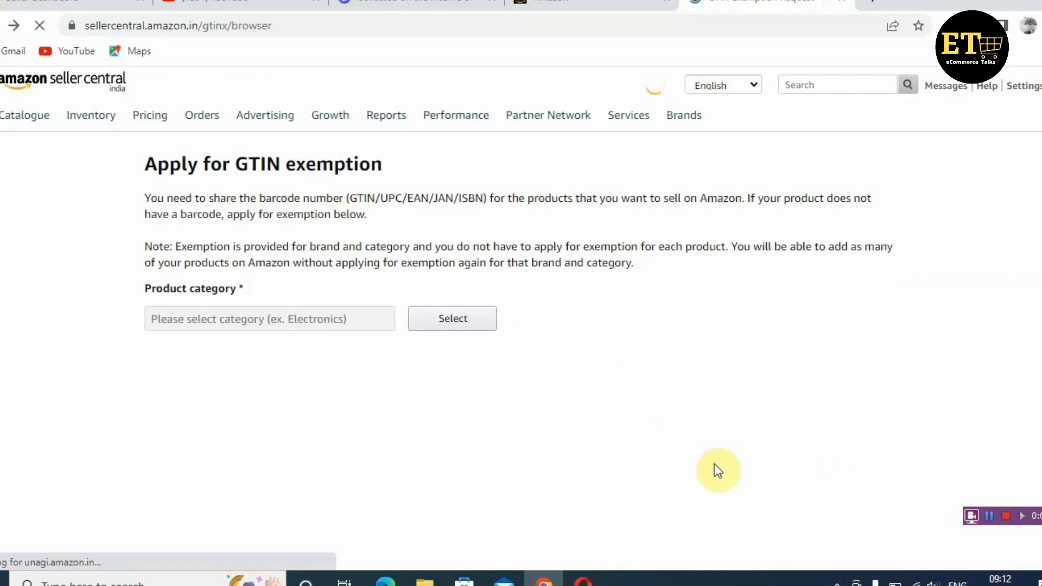
click(532, 332)
text(Generic)
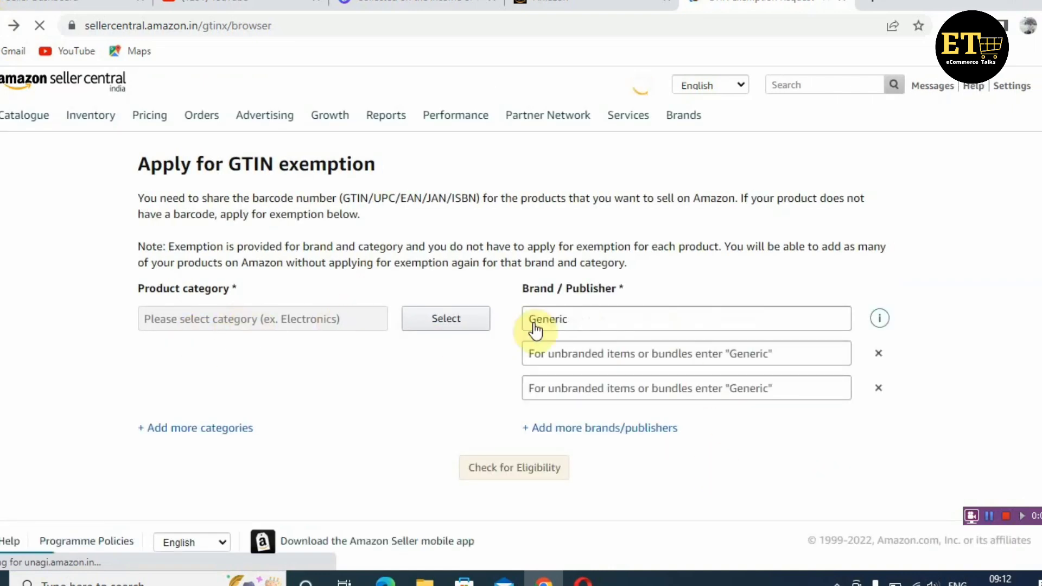
click(994, 518)
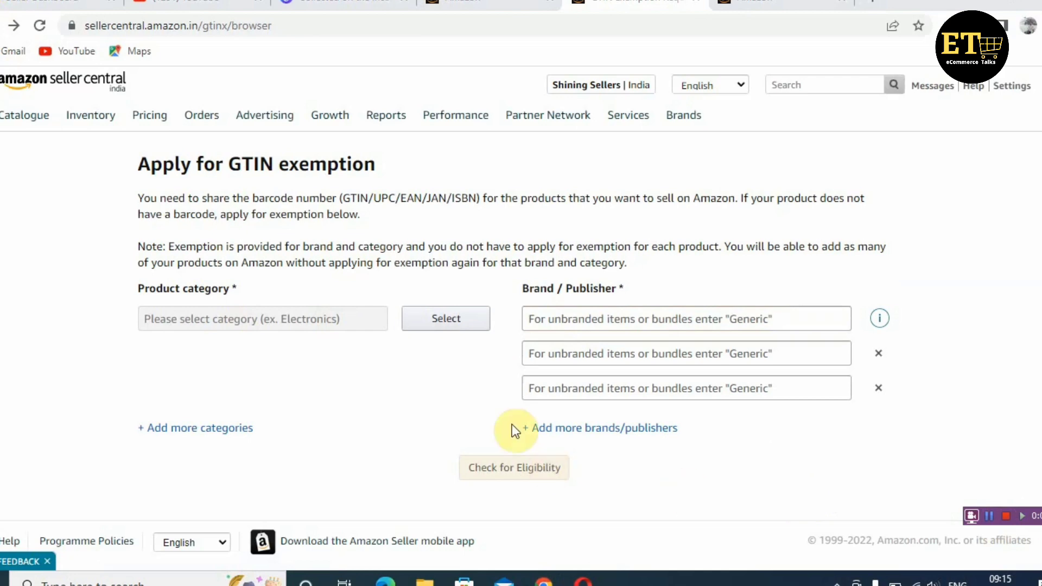
- Check GTIN exemption eligibility for the brand "UTH" in the Home & Kitchen product category
click(427, 324)
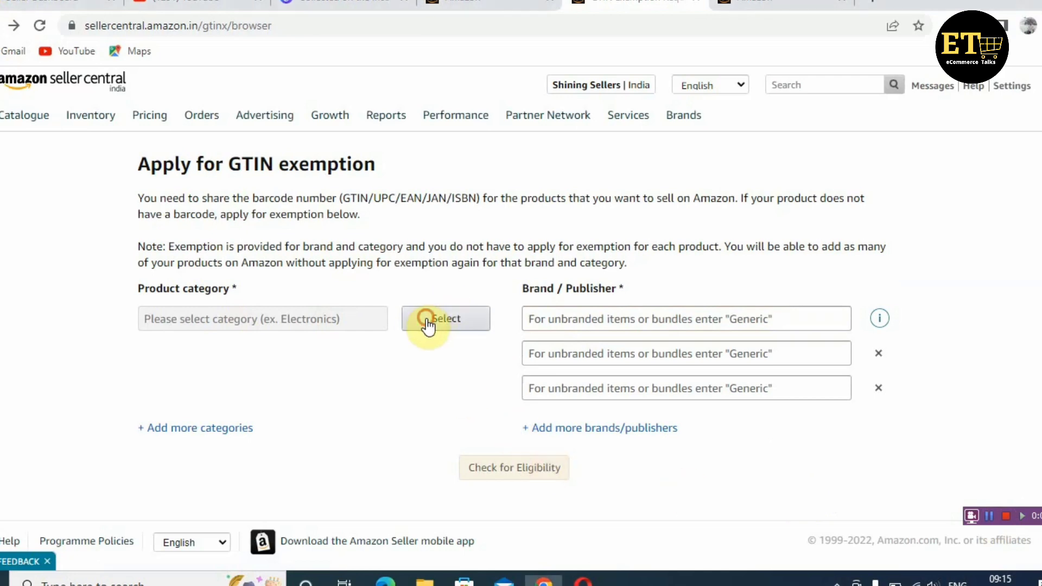
scroll(483, 456, down, 3)
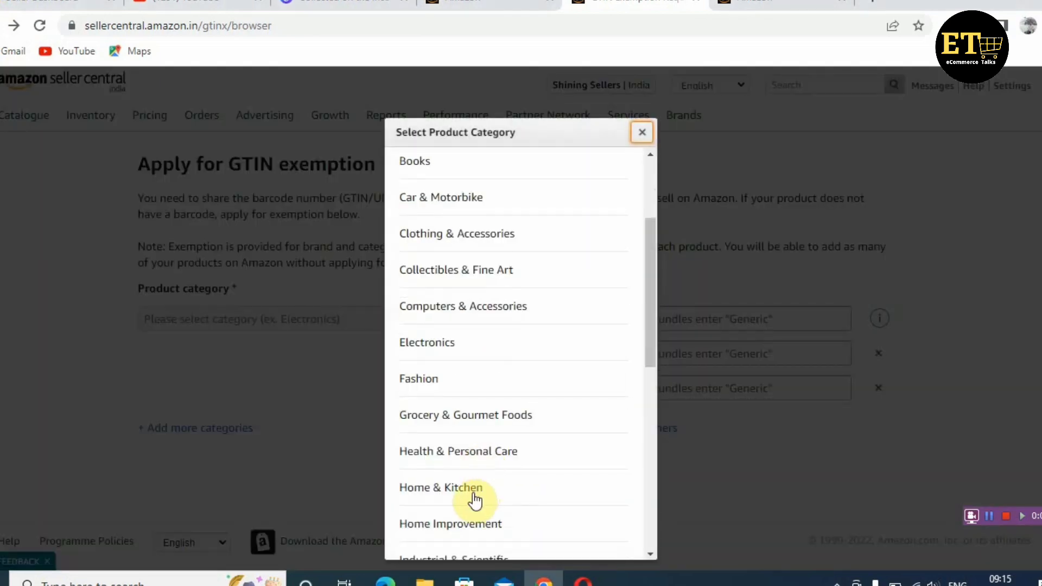
click(475, 492)
click(633, 317)
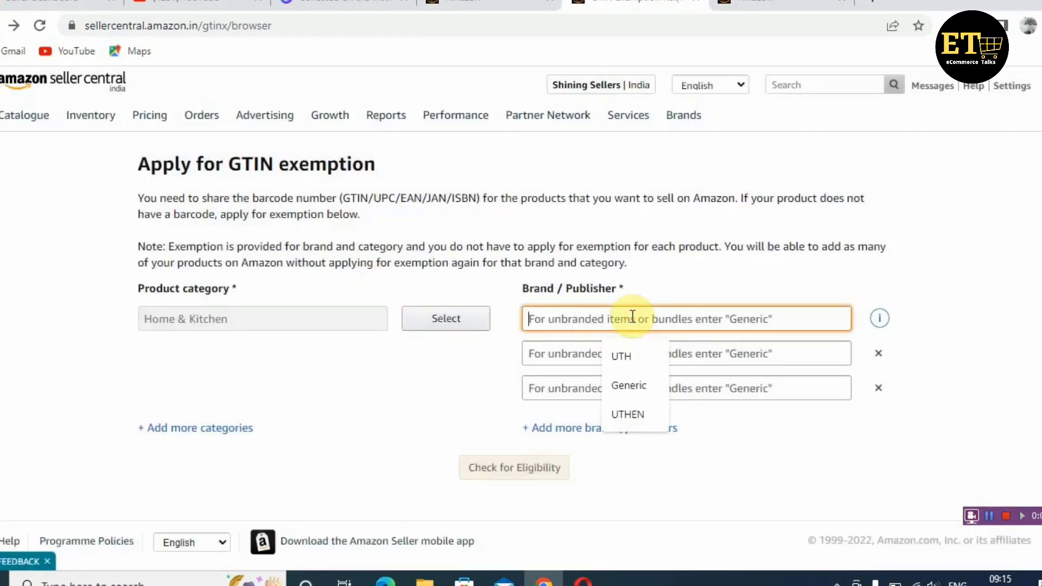
text(UT)
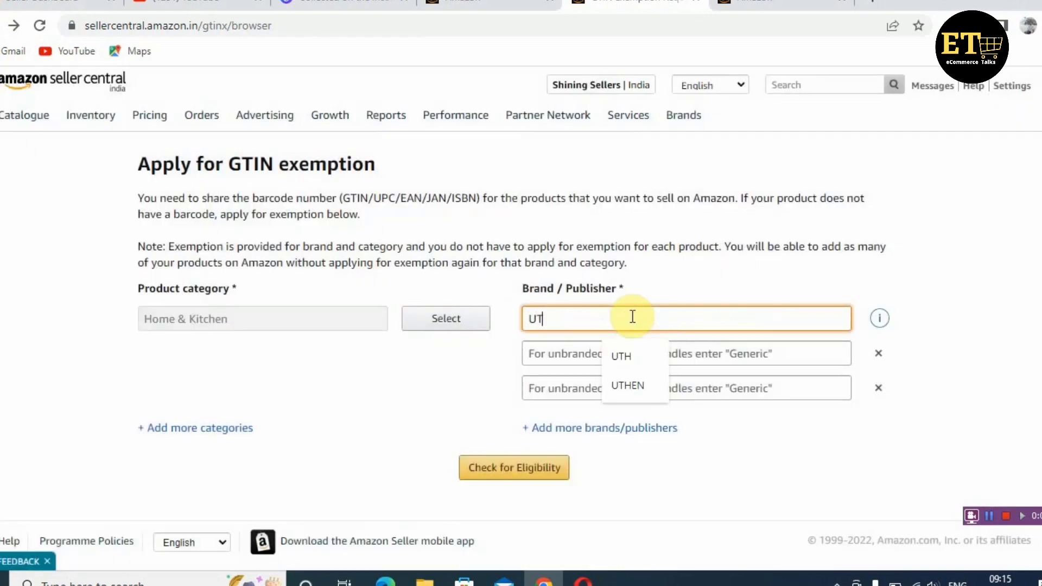
text(H)
click(515, 470)
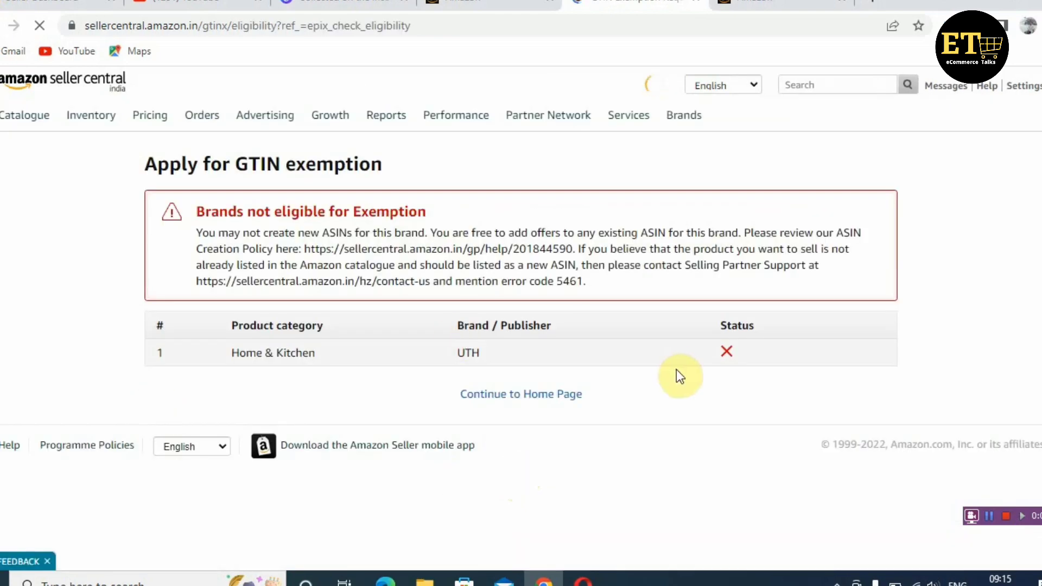
- Review the exemption status of the UTH brand and go back to the application form
drag(737, 356, 705, 360)
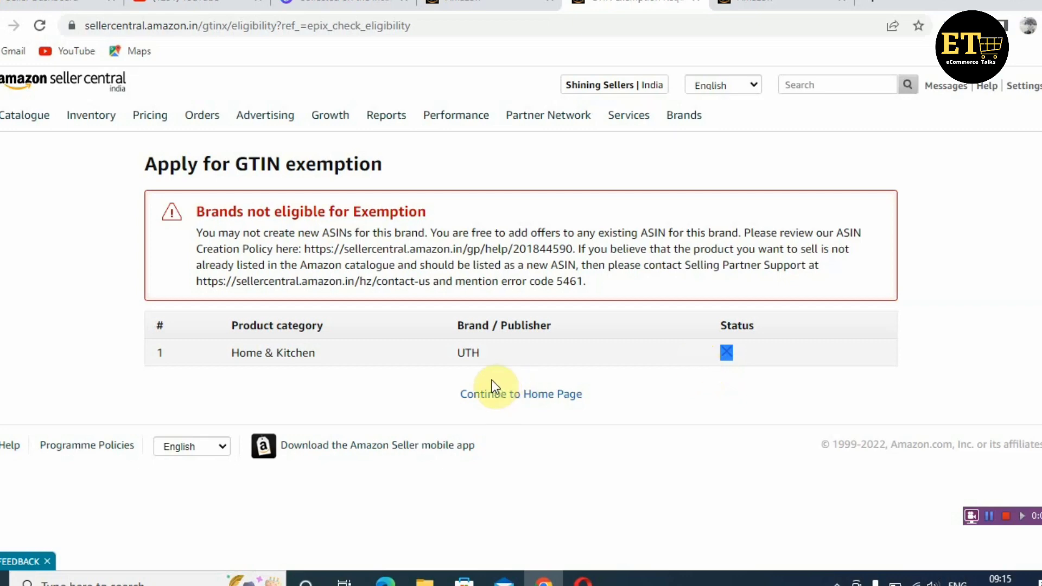
right_click(175, 271)
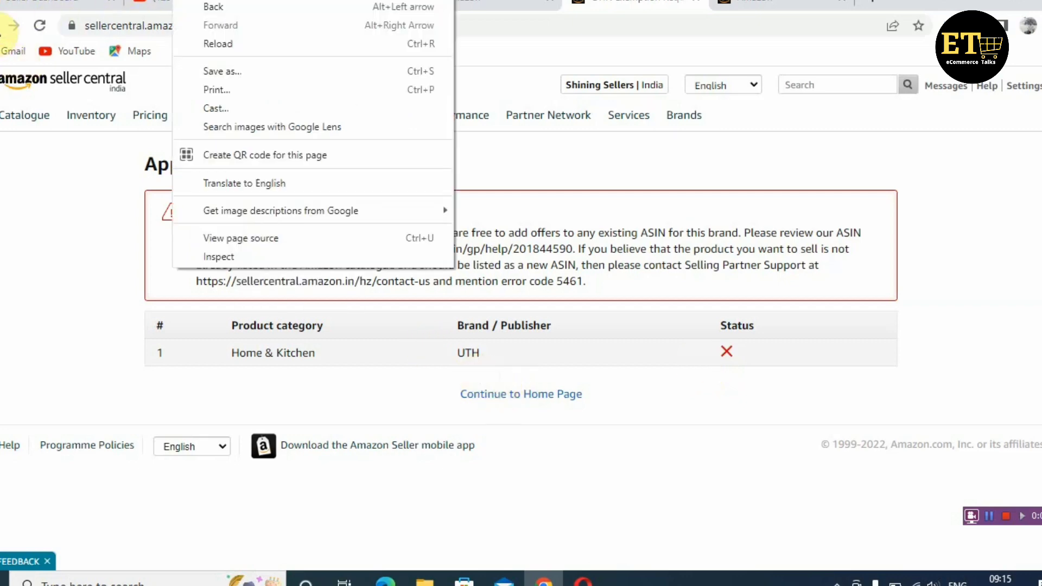
click(1, 28)
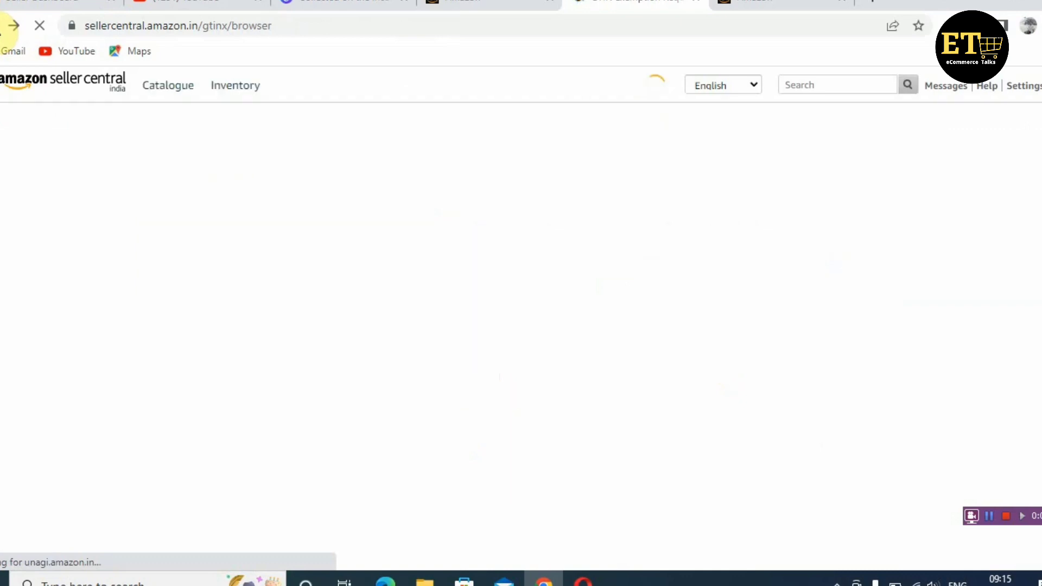
- Check GTIN exemption eligibility for the brand "UTHEN" in the Home & Kitchen product category
click(543, 319)
text(UTHEN)
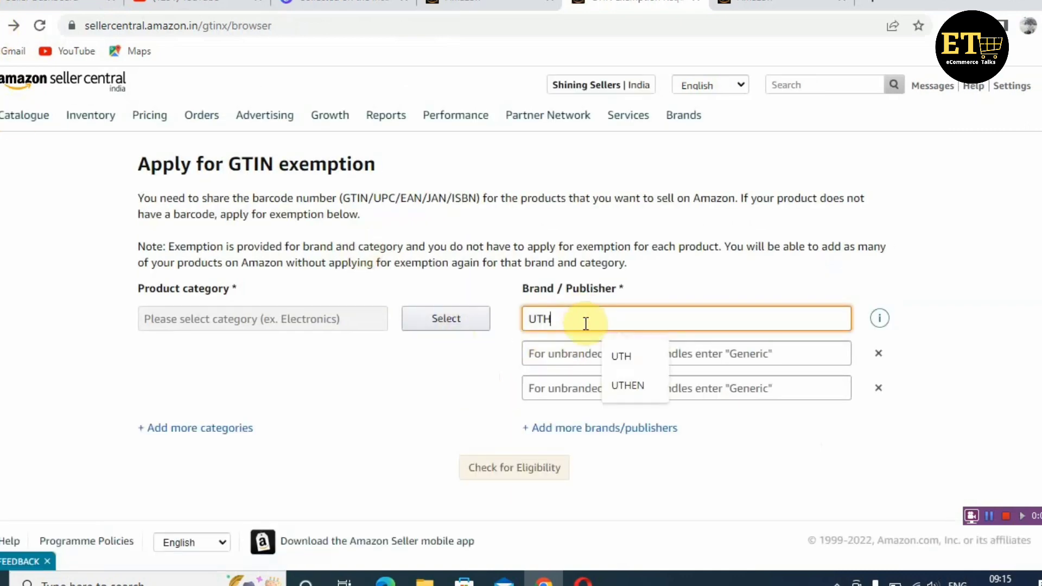
click(630, 385)
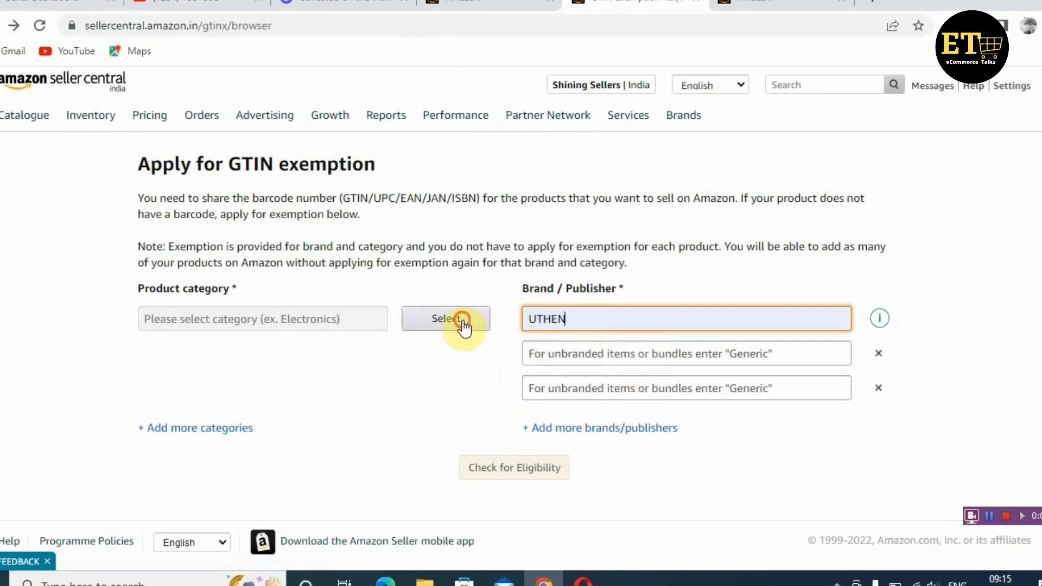
click(465, 326)
scroll(439, 380, down, 8)
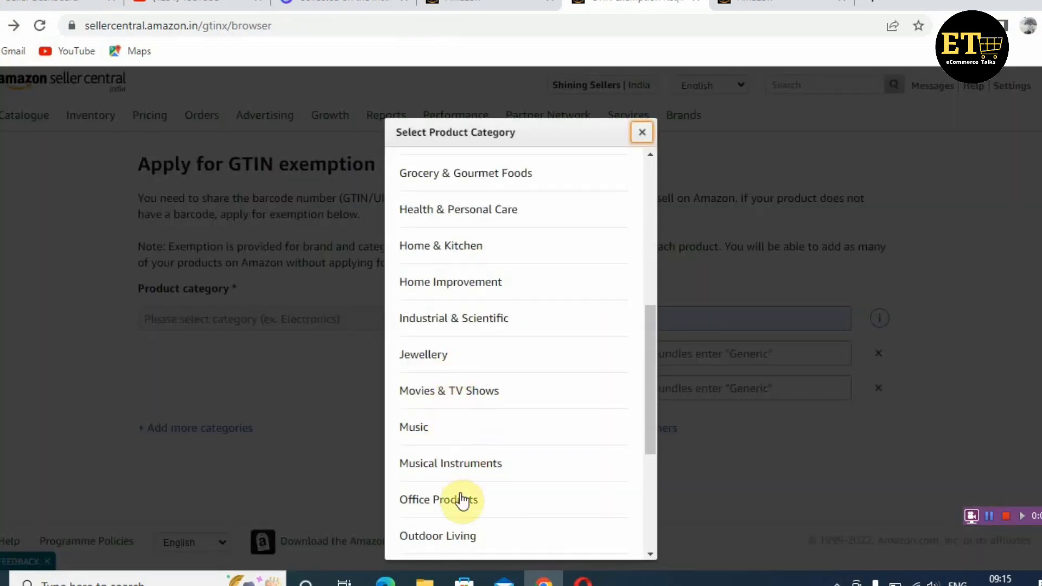
click(467, 247)
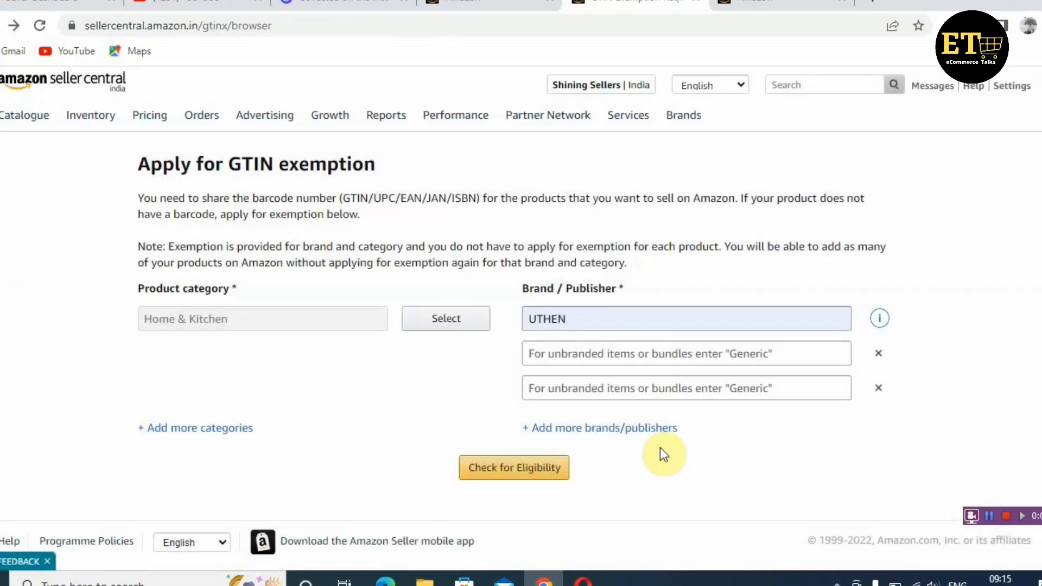
click(515, 471)
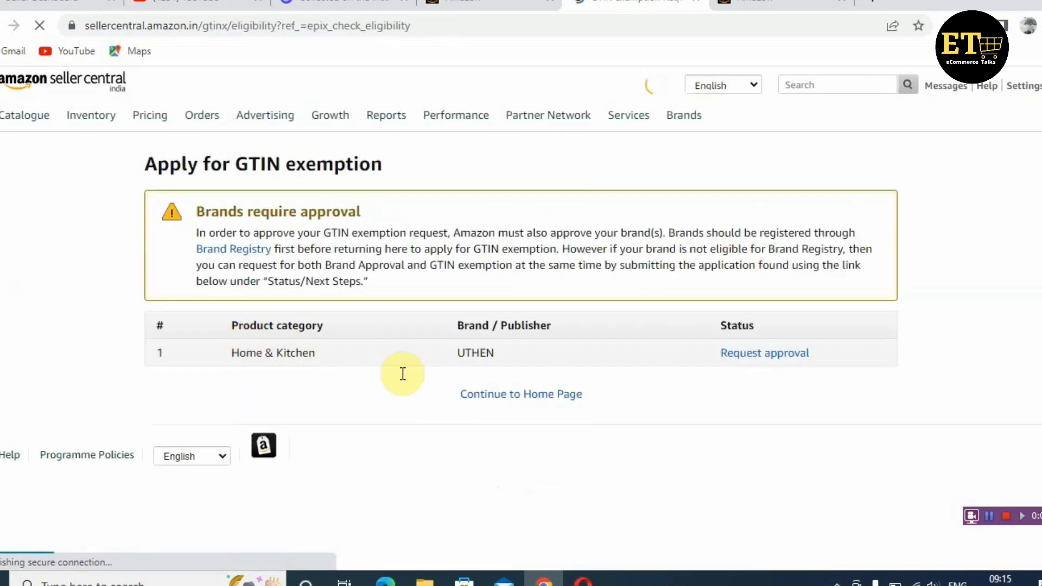
- Request approval for the brand UTHEN in Home & Kitchen and go to the product type selection of the application
click(760, 354)
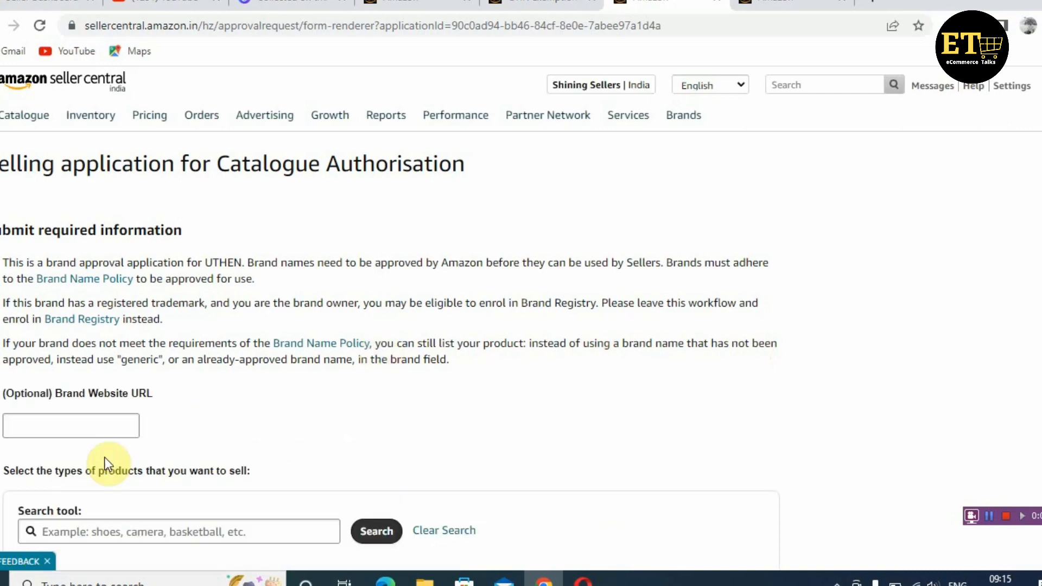
scroll(163, 343, down, 5)
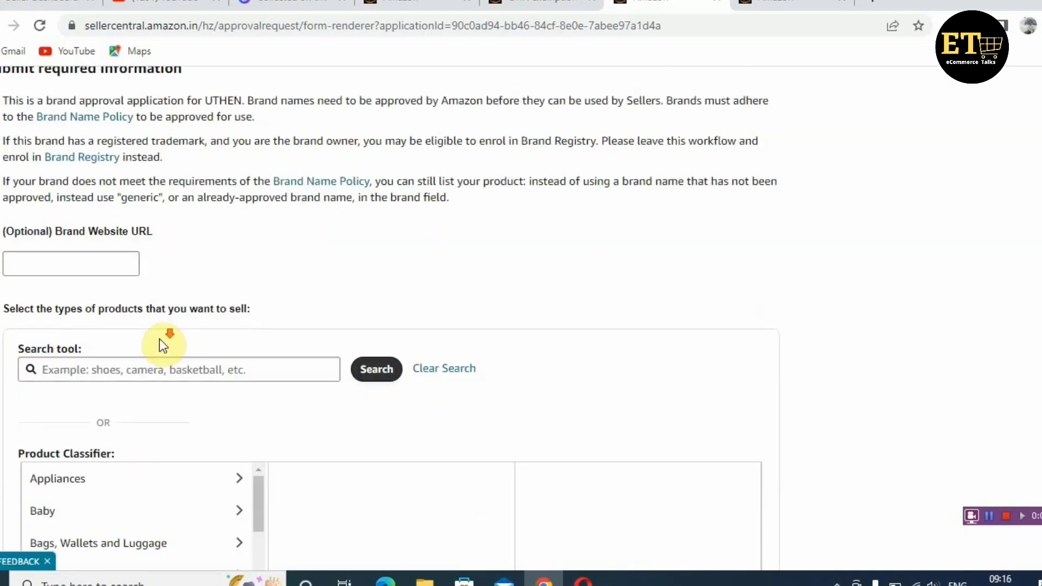
scroll(163, 346, down, 1)
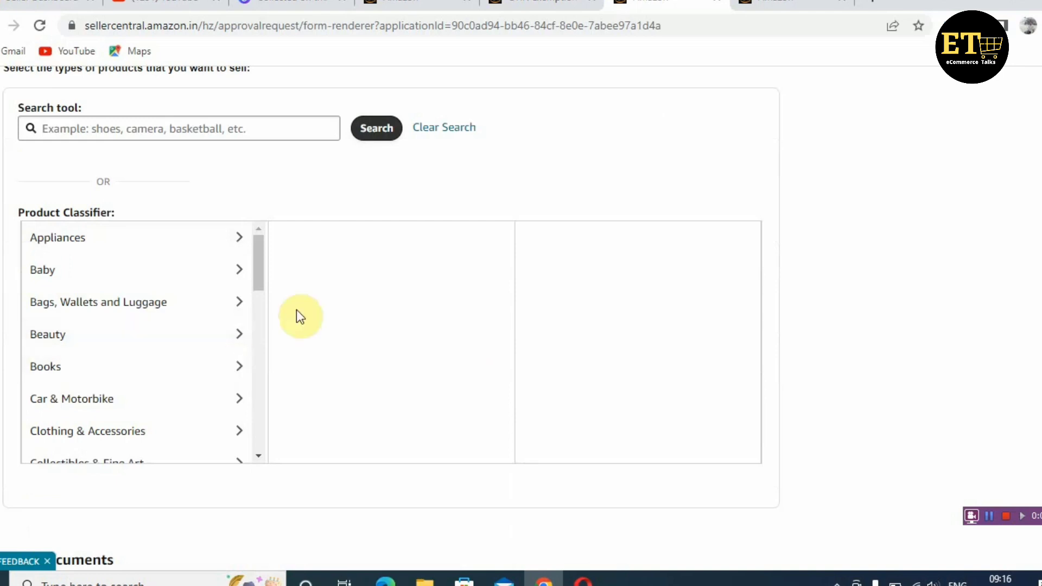
- Select Chandeliers as the product type under Home & Kitchen, Indoor Lighting, Ceiling Lighting
drag(255, 272, 265, 364)
click(101, 233)
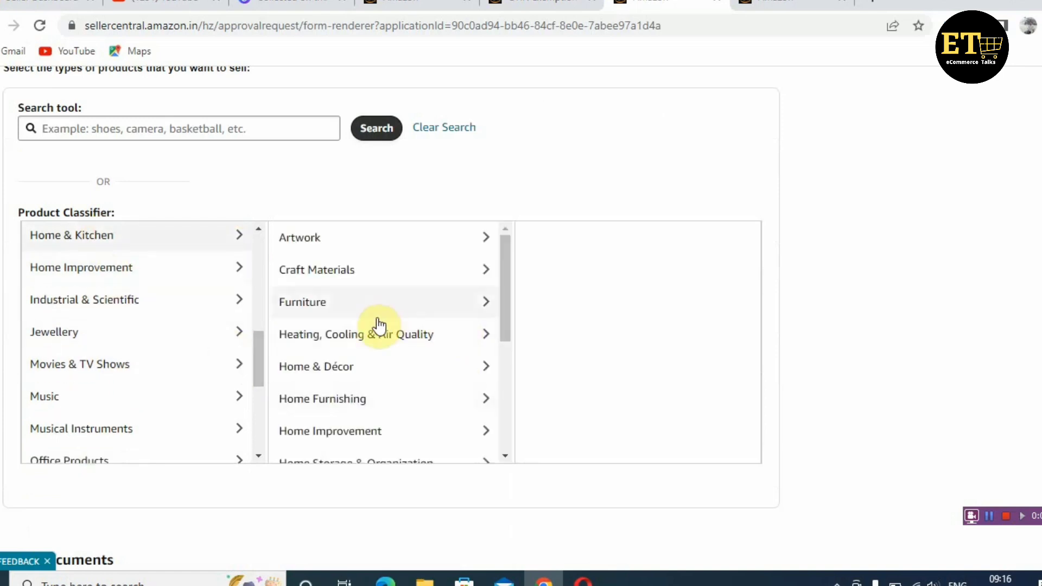
scroll(325, 339, down, 2)
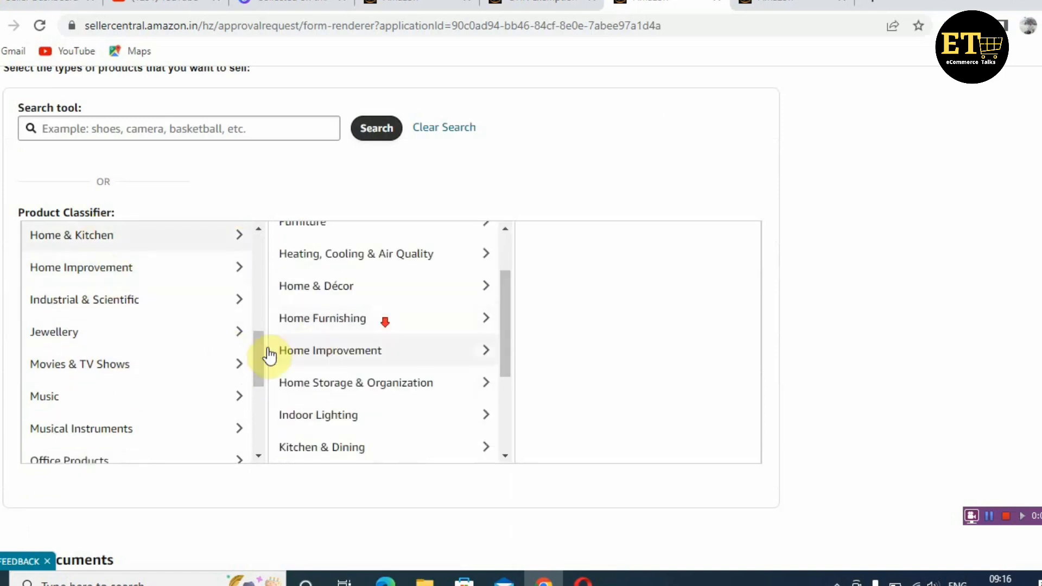
click(328, 420)
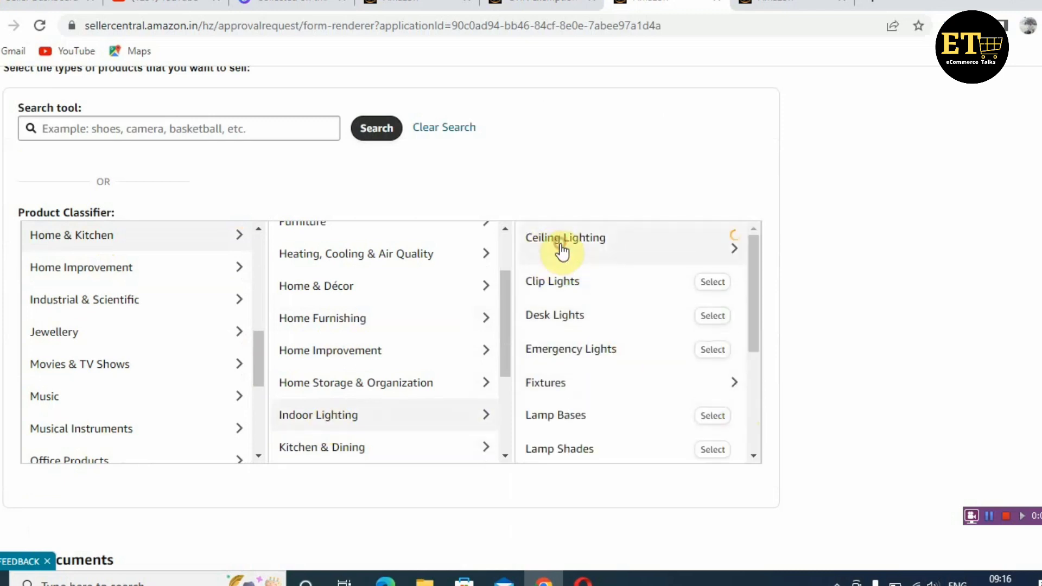
click(589, 244)
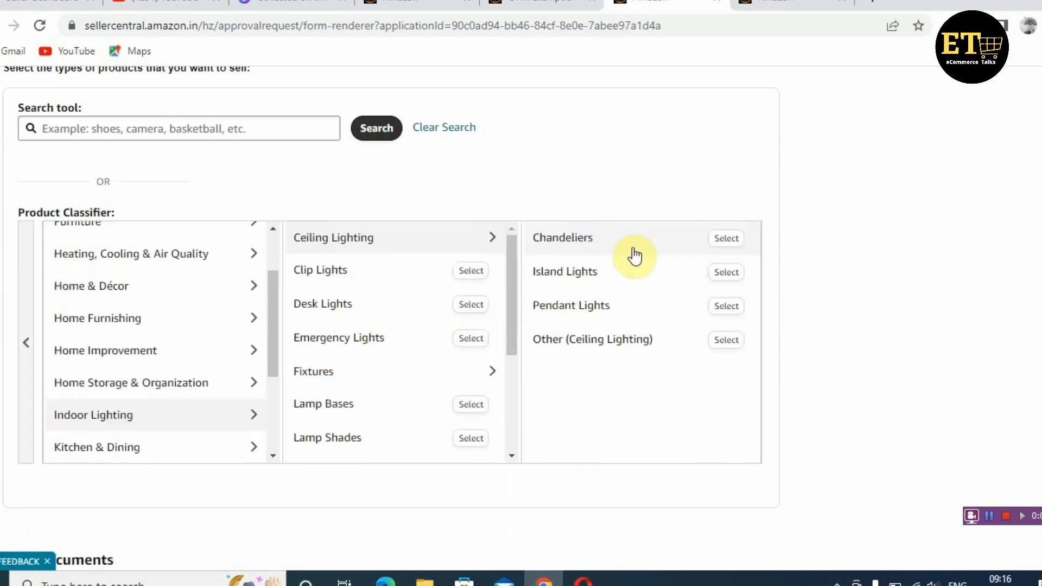
click(726, 238)
- Review the document upload requirements and the brand name stated in the selling application
scroll(423, 396, down, 3)
scroll(436, 451, down, 8)
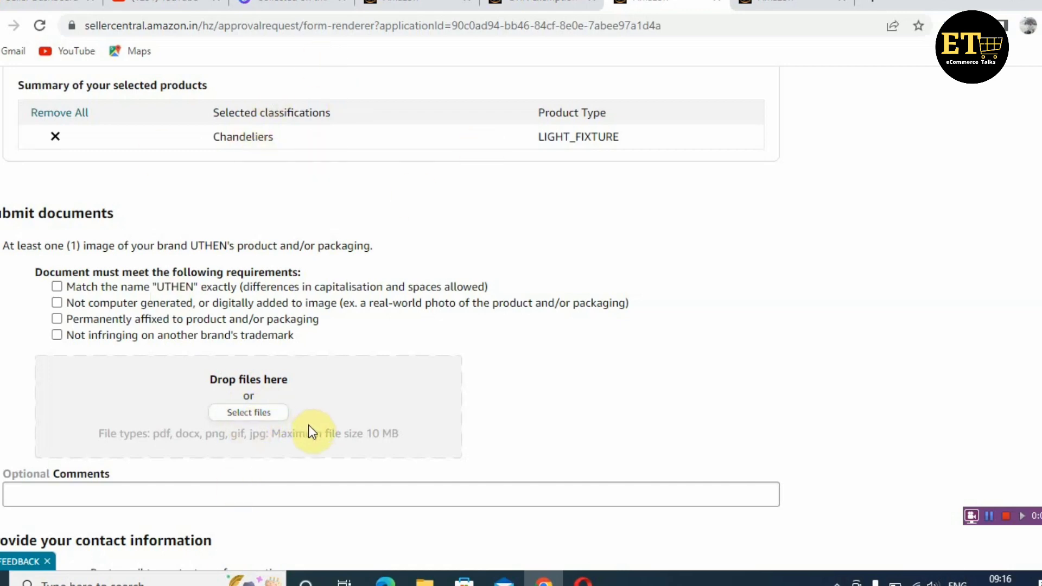
scroll(360, 379, up, 10)
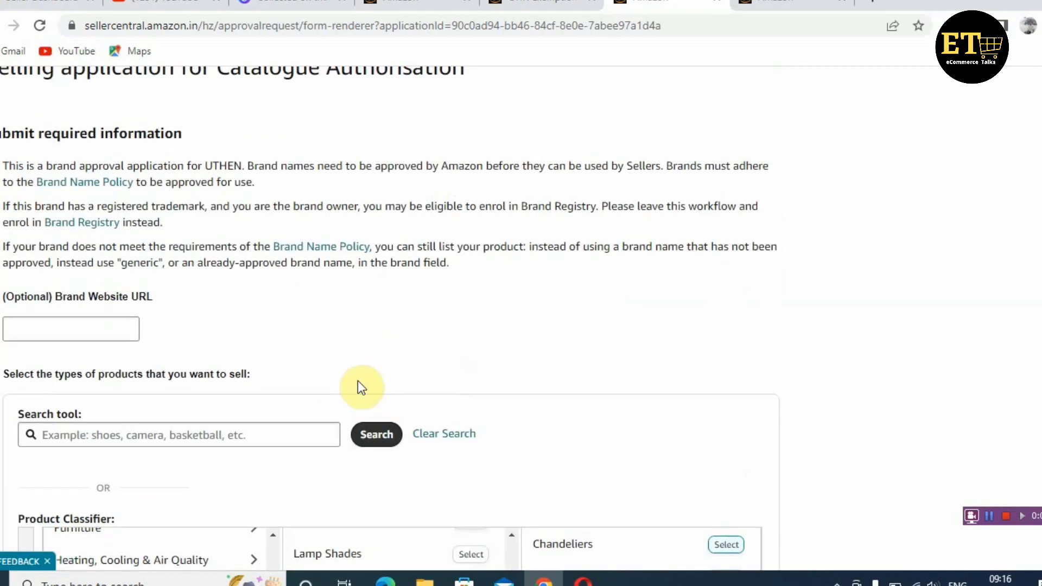
scroll(358, 381, up, 2)
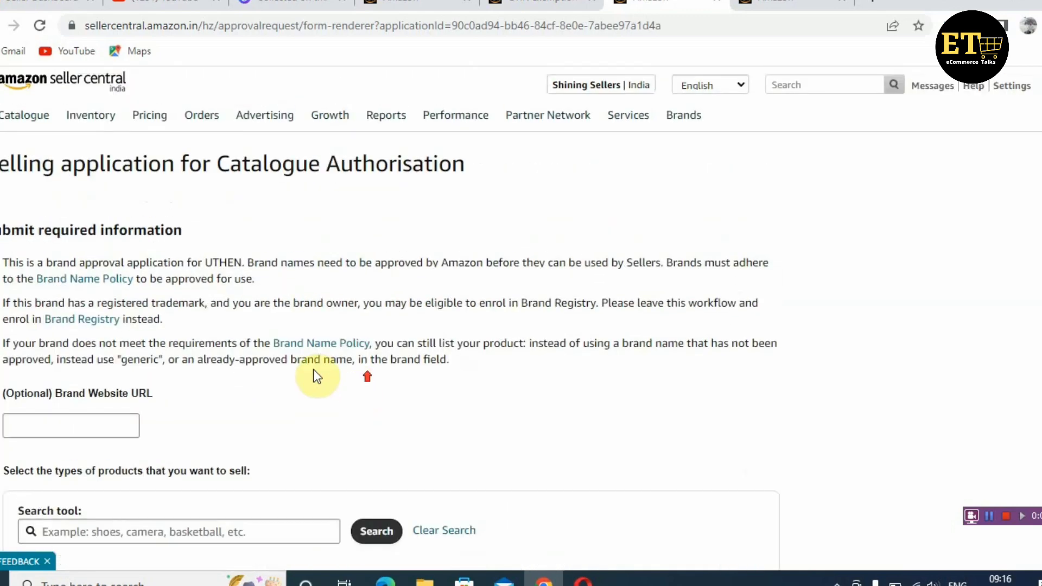
double_click(228, 263)
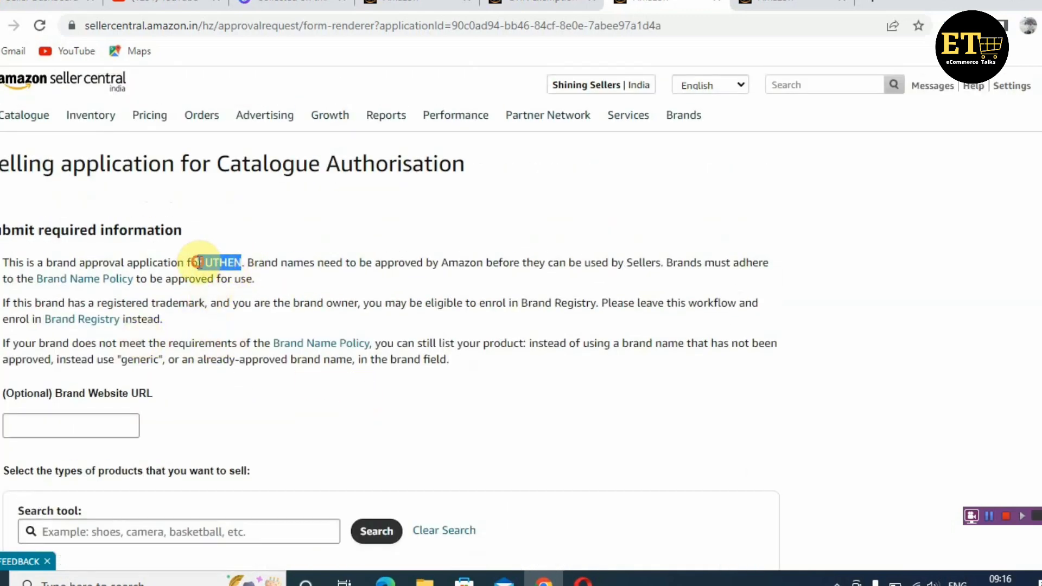
- Try to submit the UTHEN selling application with the contact email field left empty
scroll(358, 407, down, 20)
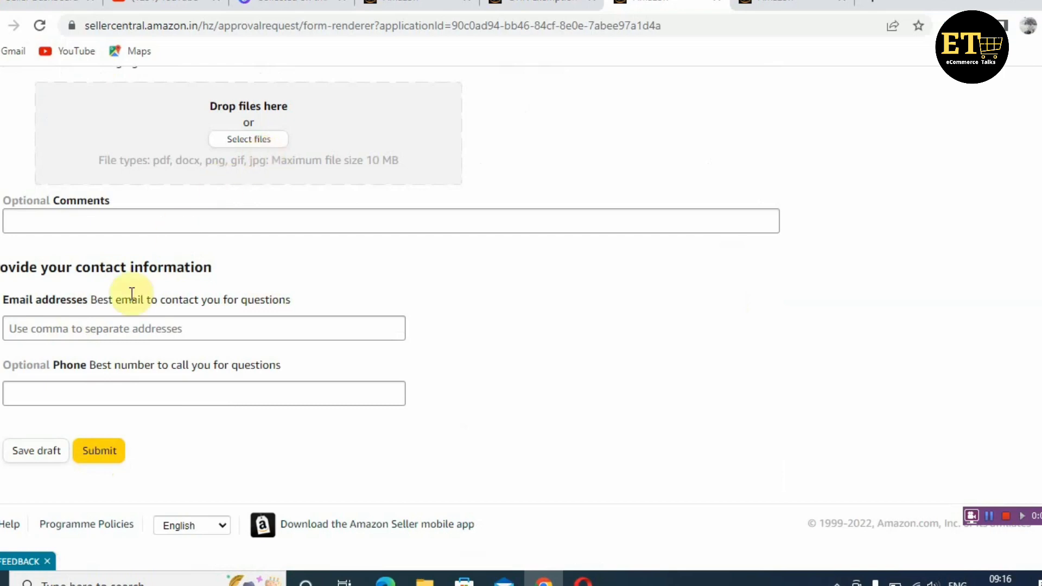
click(96, 326)
click(99, 455)
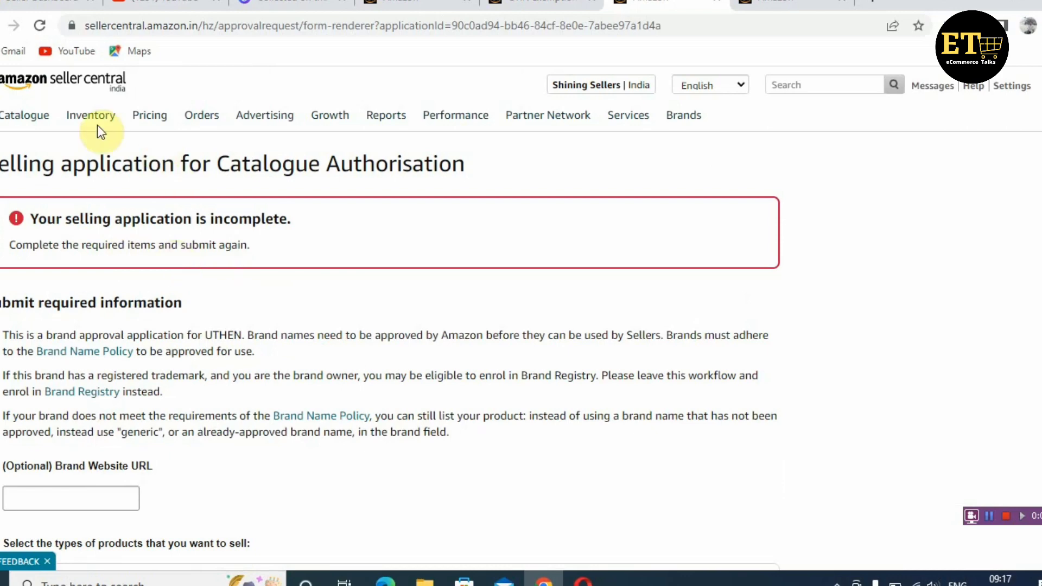
- Go to the page for adding a product and open the GTIN exemption status check from there
mouse_move(81, 119)
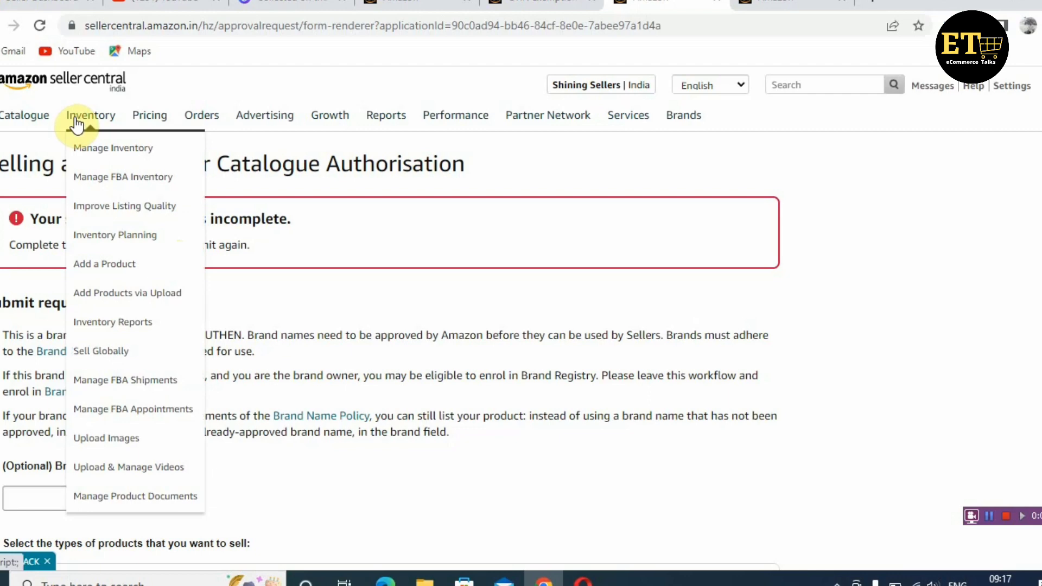
click(116, 265)
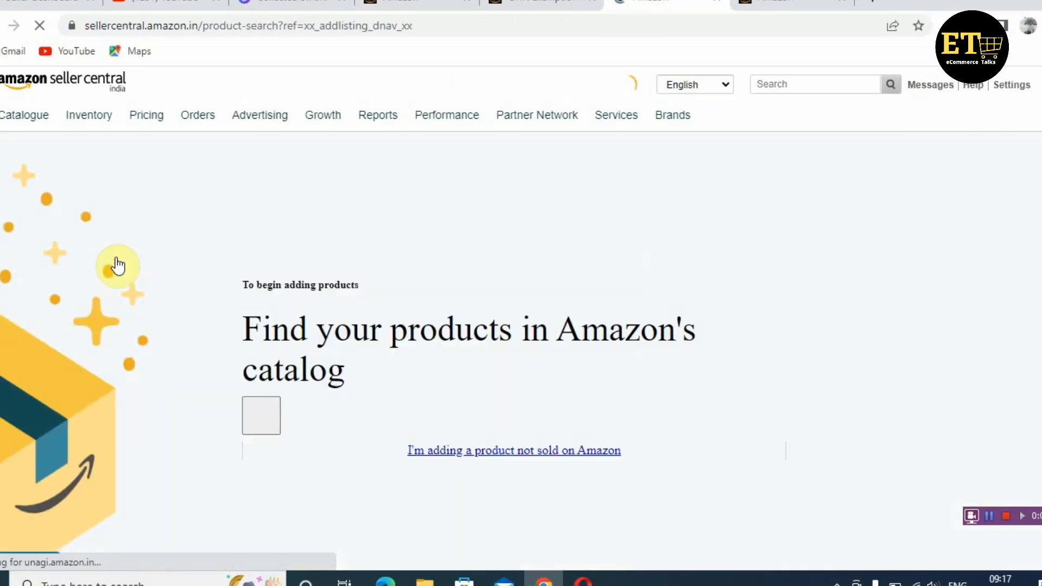
scroll(552, 452, down, 5)
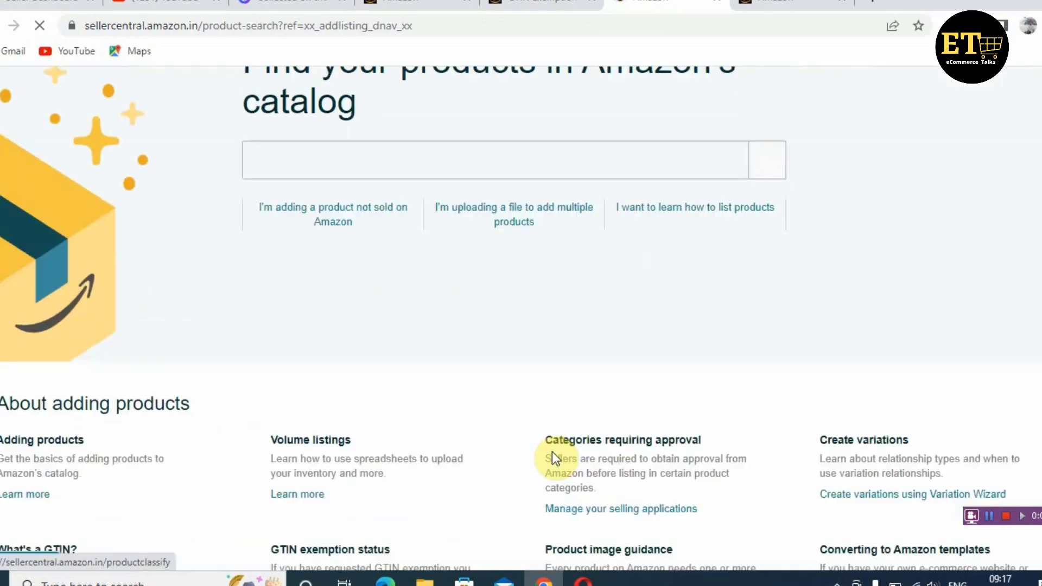
scroll(552, 452, down, 3)
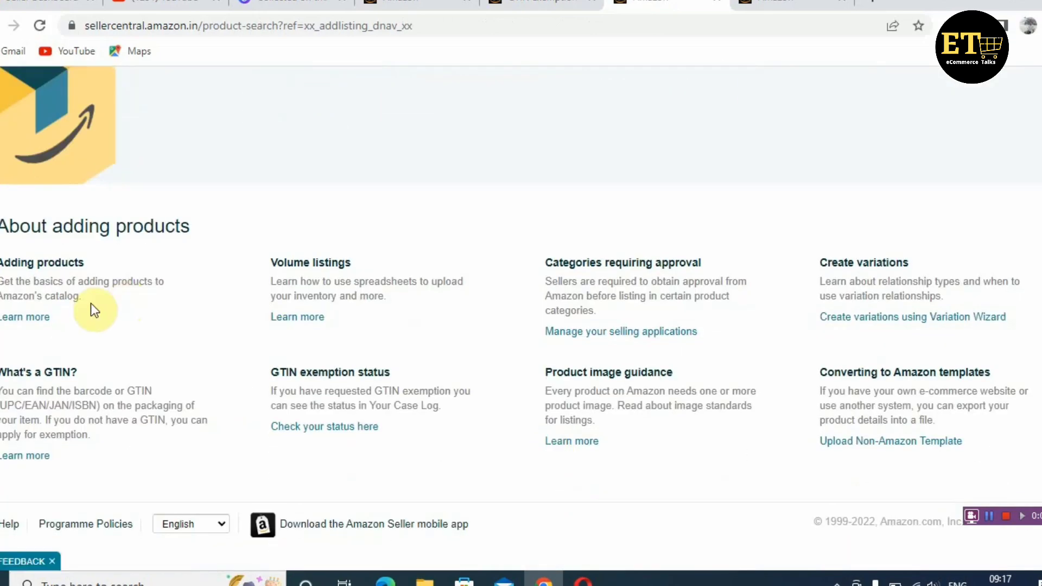
drag(273, 372, 395, 373)
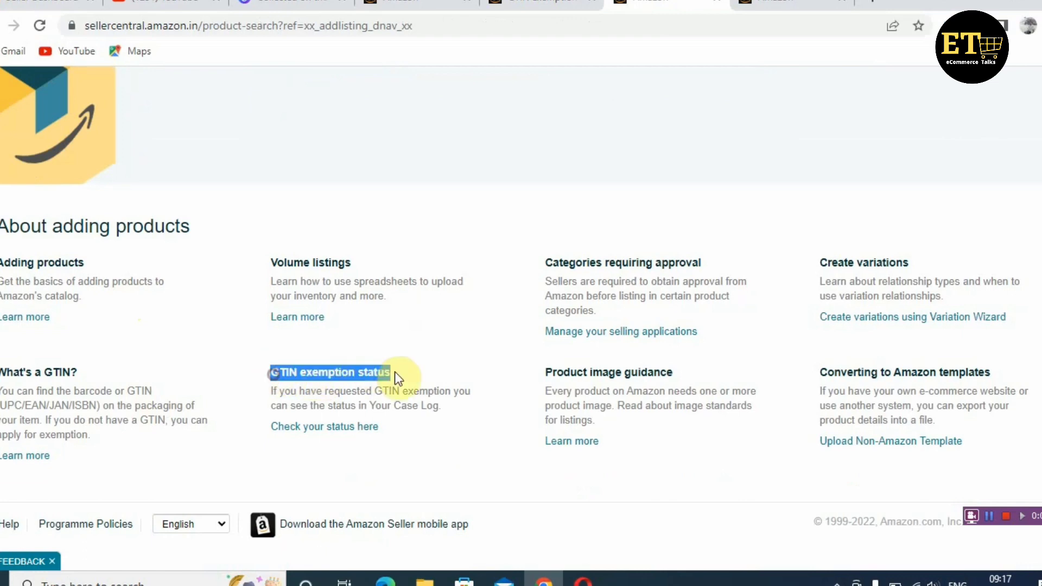
click(342, 429)
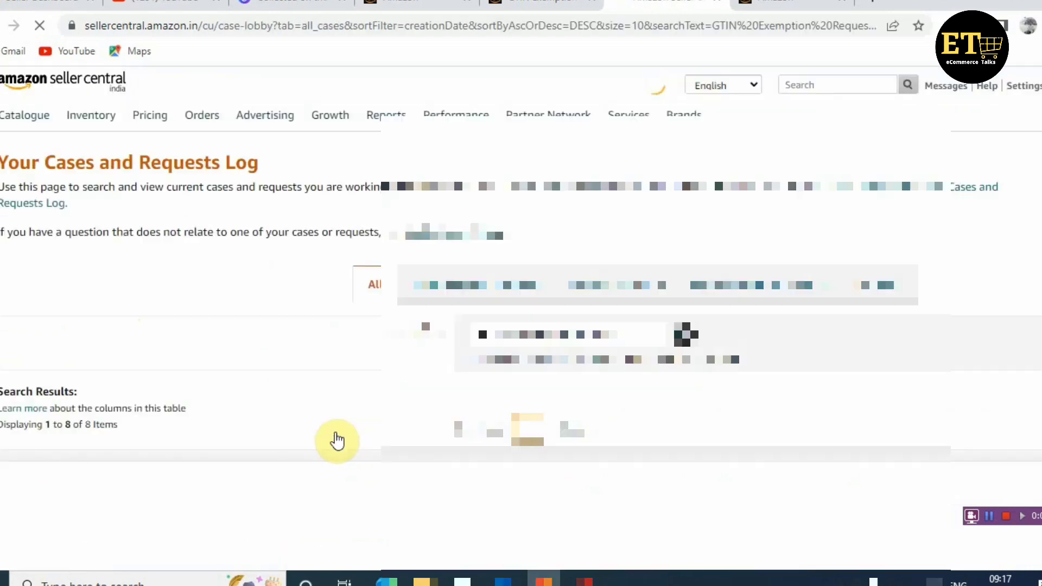
- Examine the status of each GTIN exemption request in the cases and requests log
scroll(260, 403, down, 3)
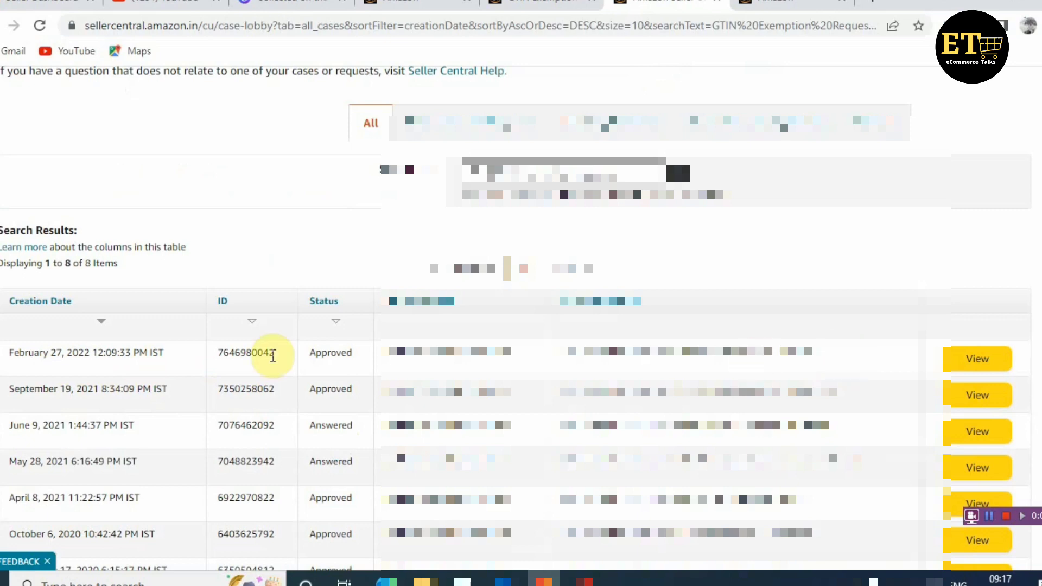
double_click(328, 353)
double_click(326, 388)
double_click(307, 429)
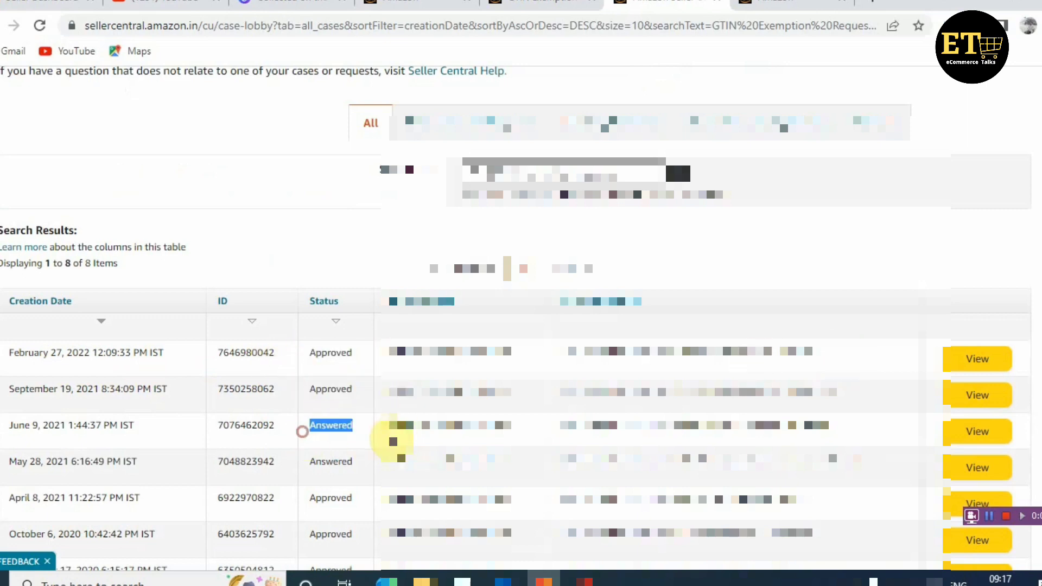
double_click(351, 391)
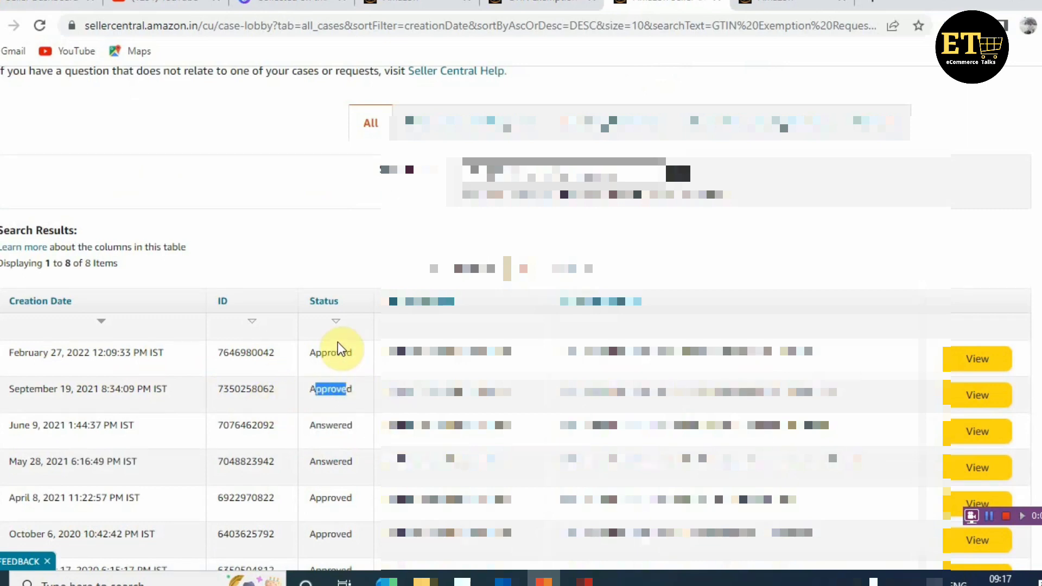
- Switch to the Canva design and show its "Type of Listing" page
click(288, 4)
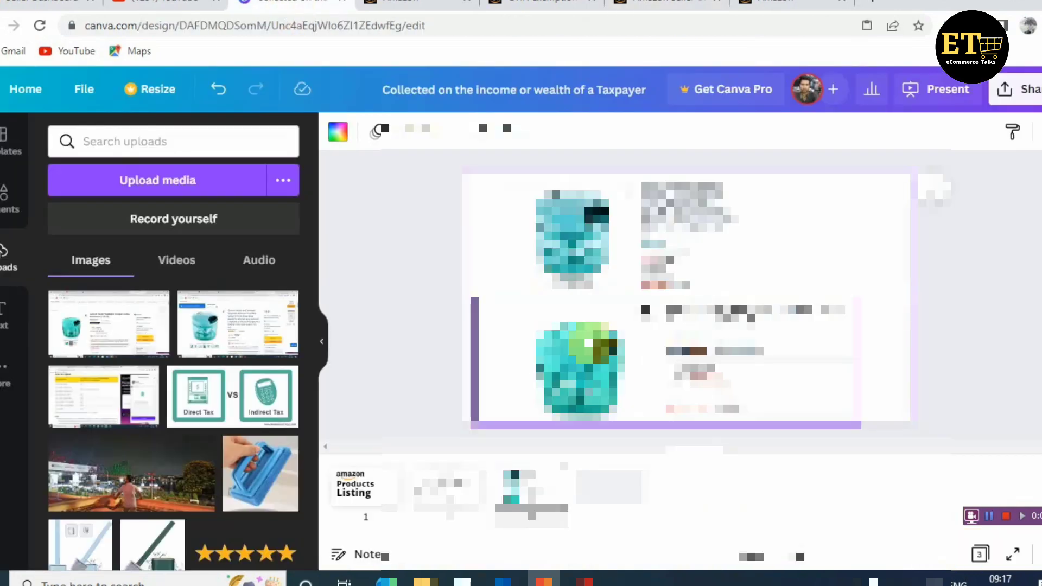
click(439, 497)
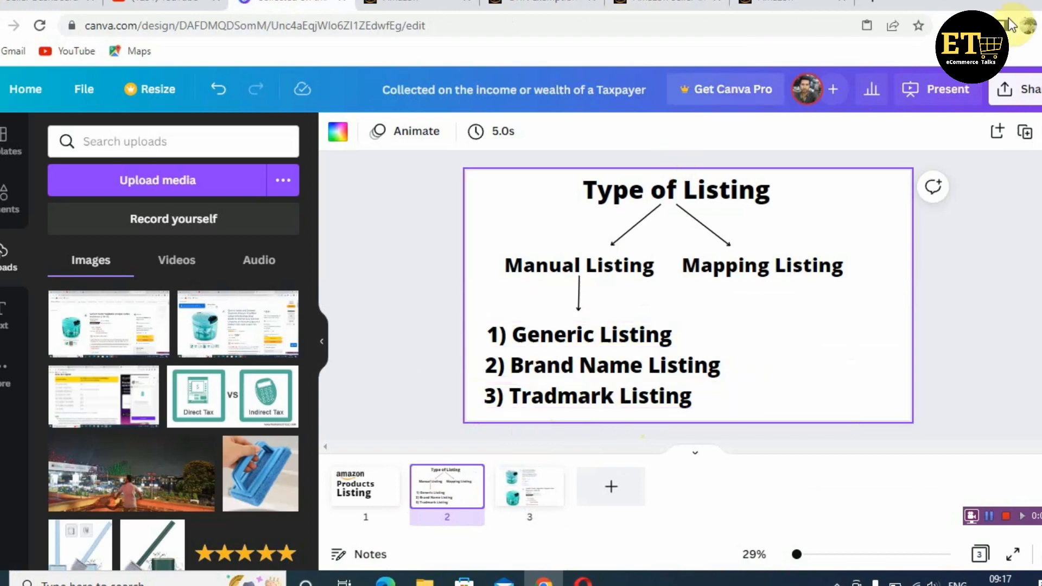
- Search Google for "amazon brand registry" in a new browser tab and look through the brandservices.amazon.com site
click(874, 6)
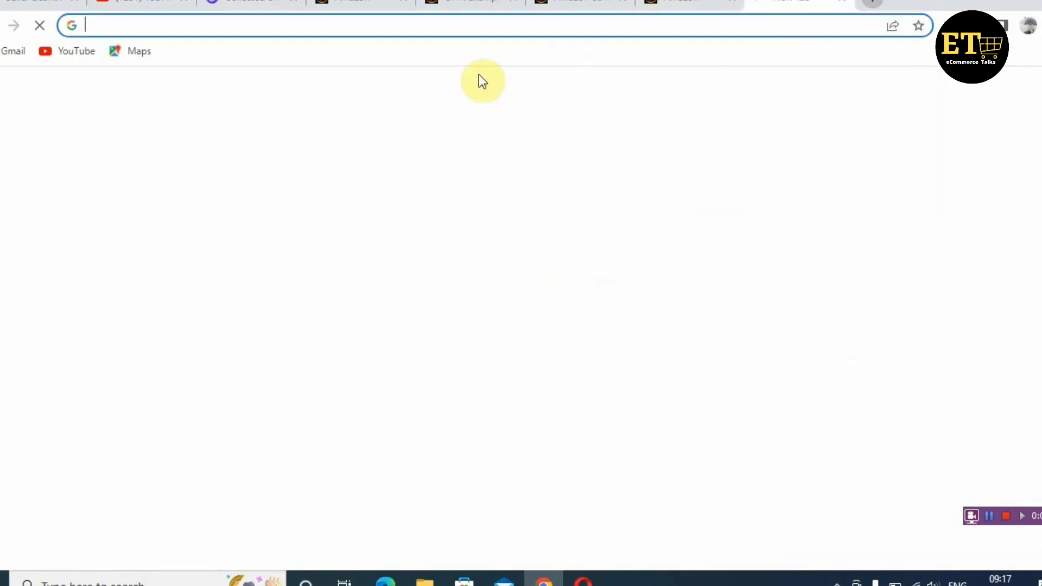
click(430, 31)
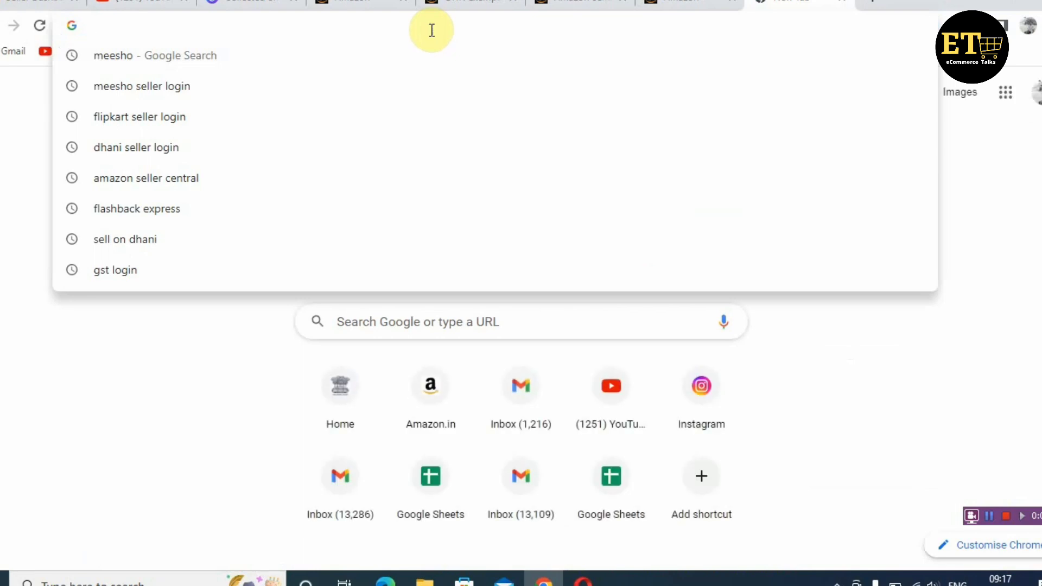
text(AMZON )
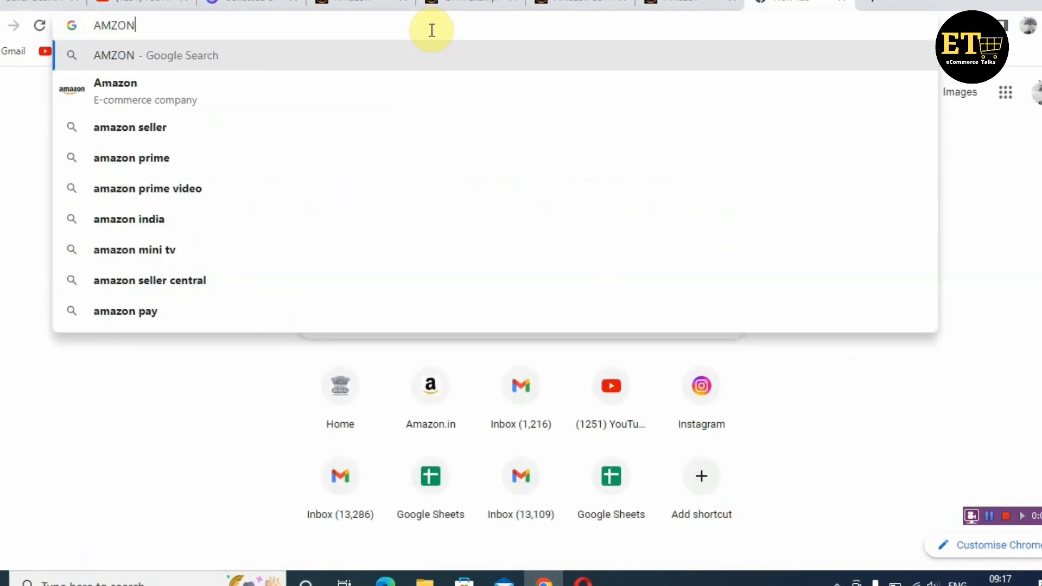
text(BRAND)
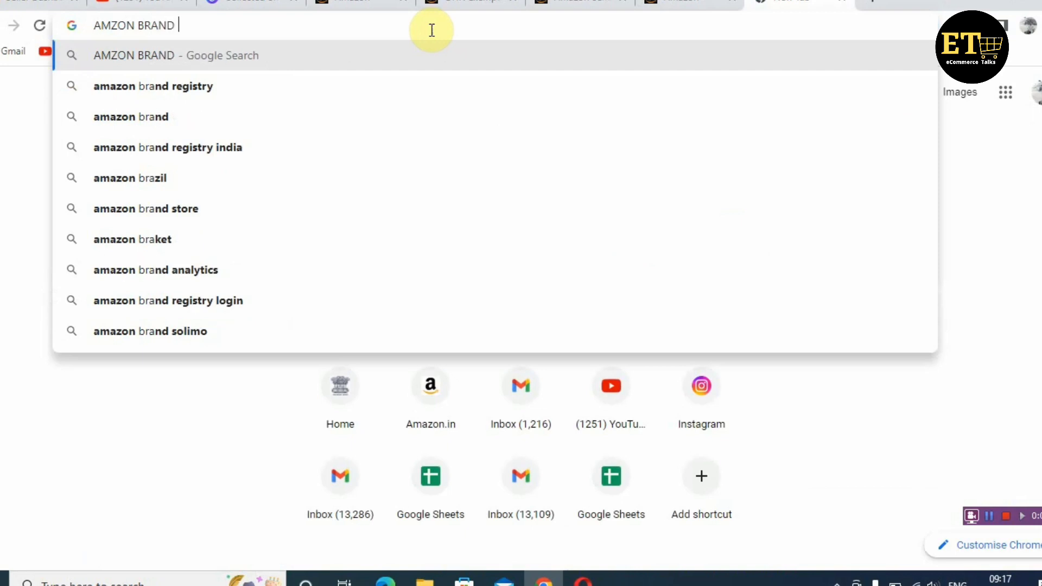
key(Down)
key(Return)
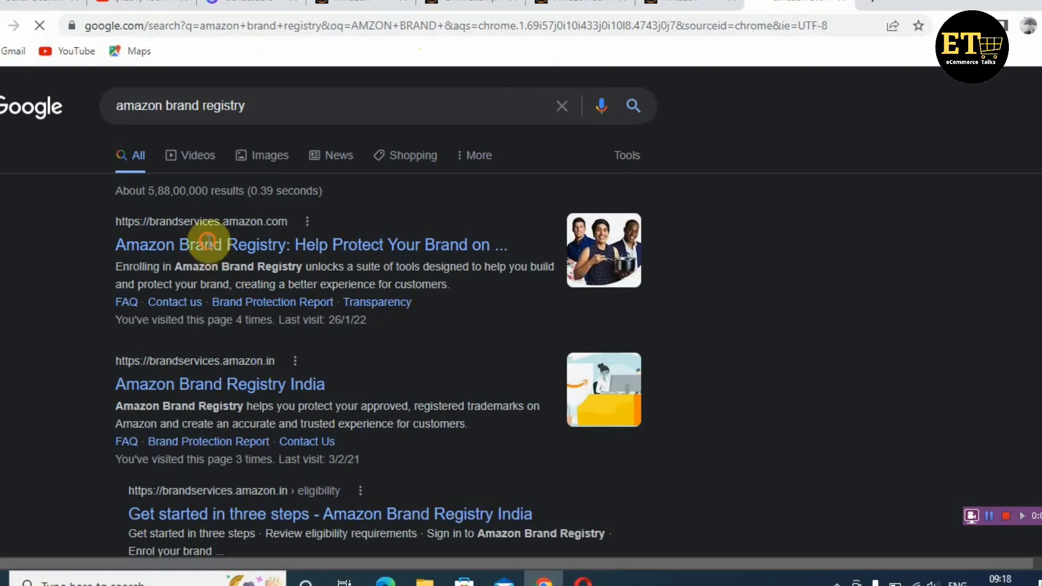
click(428, 244)
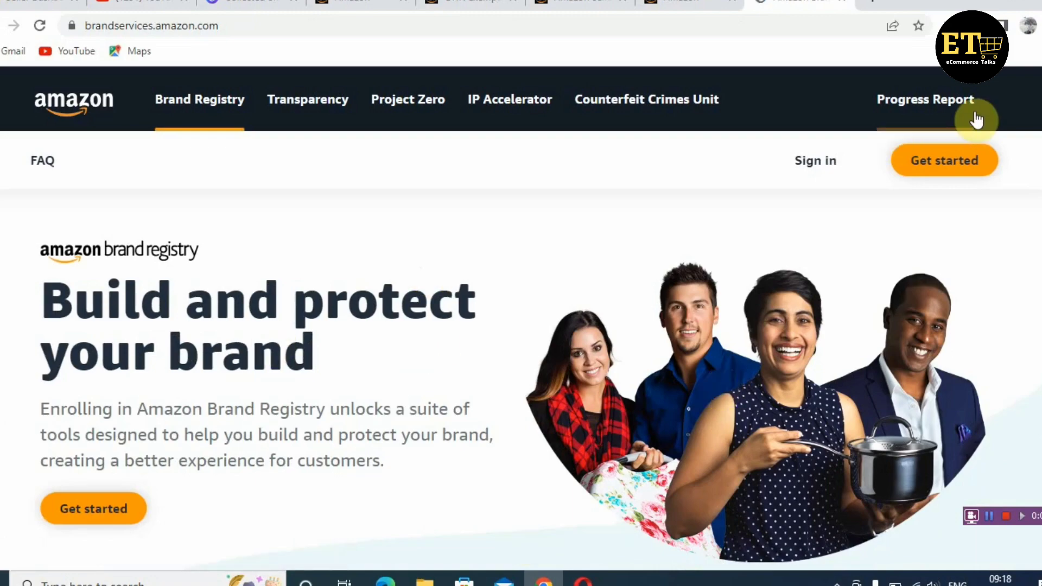
scroll(531, 205, down, 6)
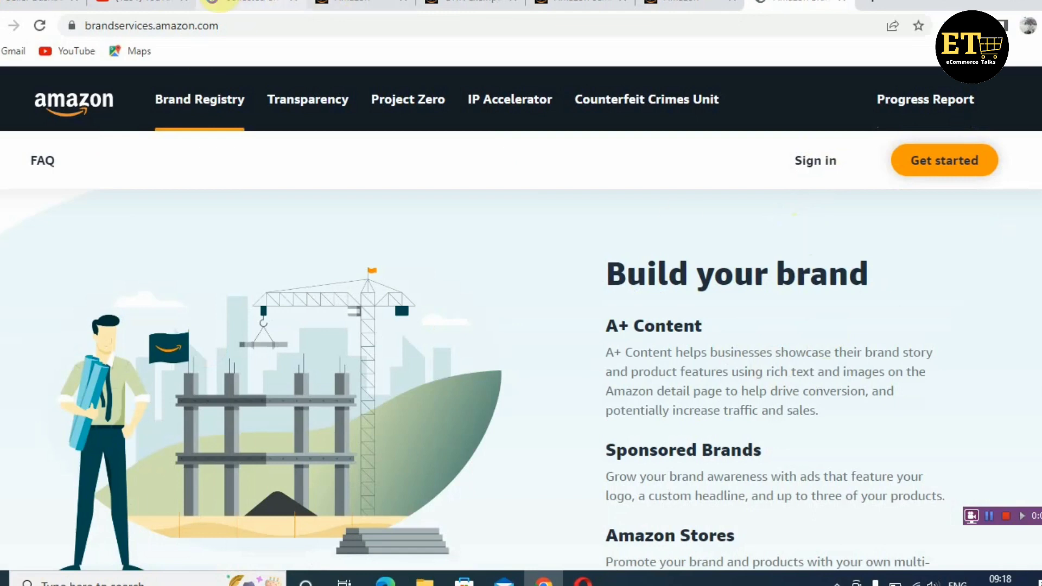
- Return to the Canva design and point out the Brand Name and Tradmark Listing lines on the "Type of Listing" page
click(256, 4)
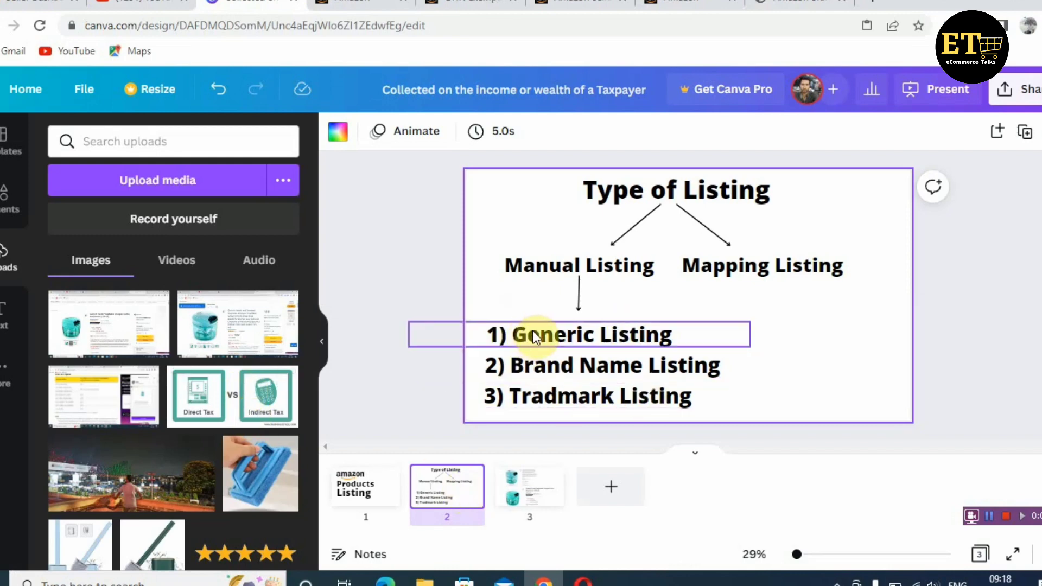
click(550, 368)
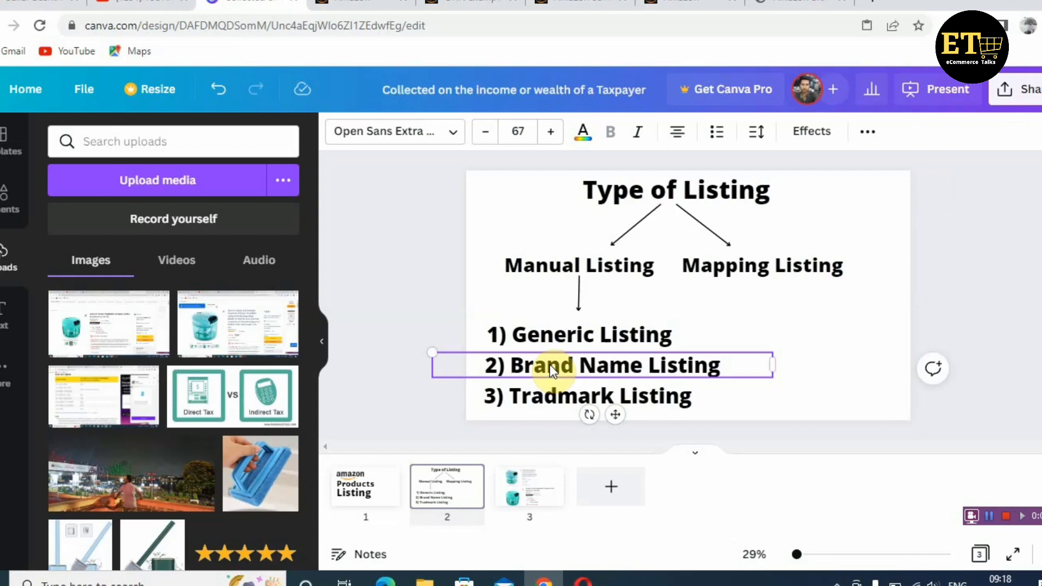
click(601, 403)
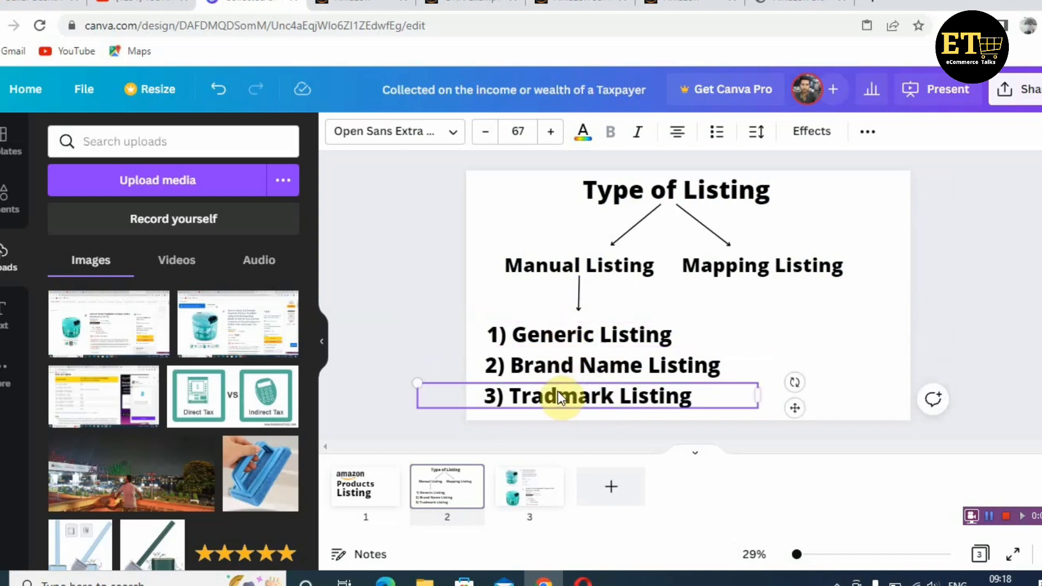
click(562, 365)
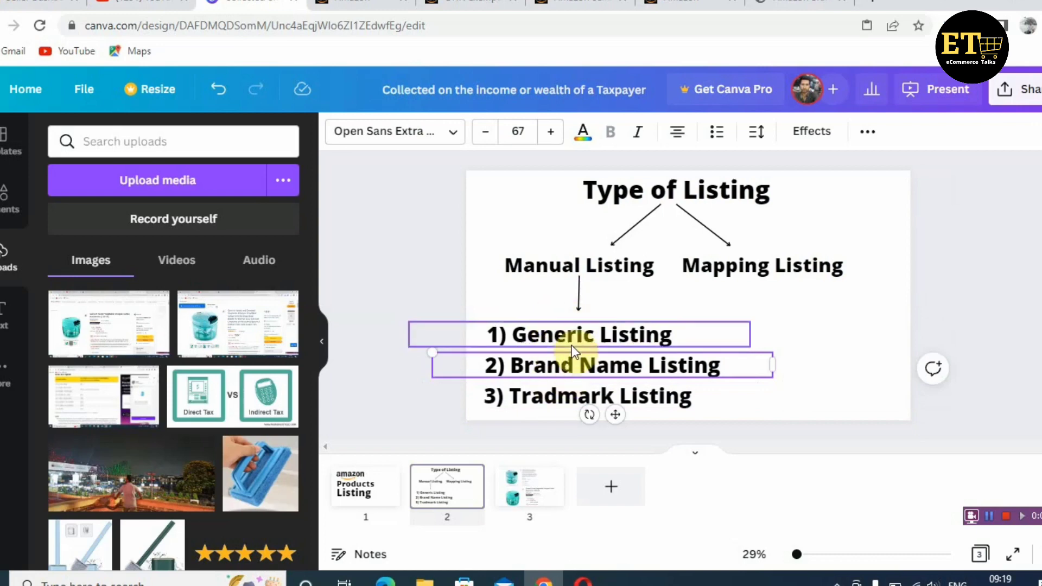
- Point out the Generic, Brand Name and Tradmark Listing lines under Manual Listing one after another
click(573, 344)
click(564, 369)
click(573, 343)
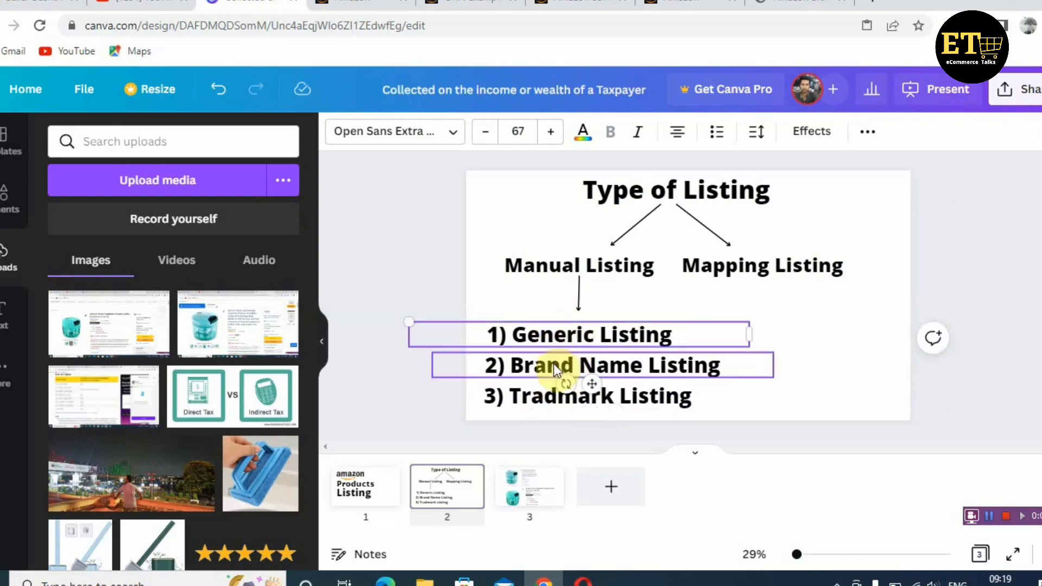
click(555, 371)
click(554, 399)
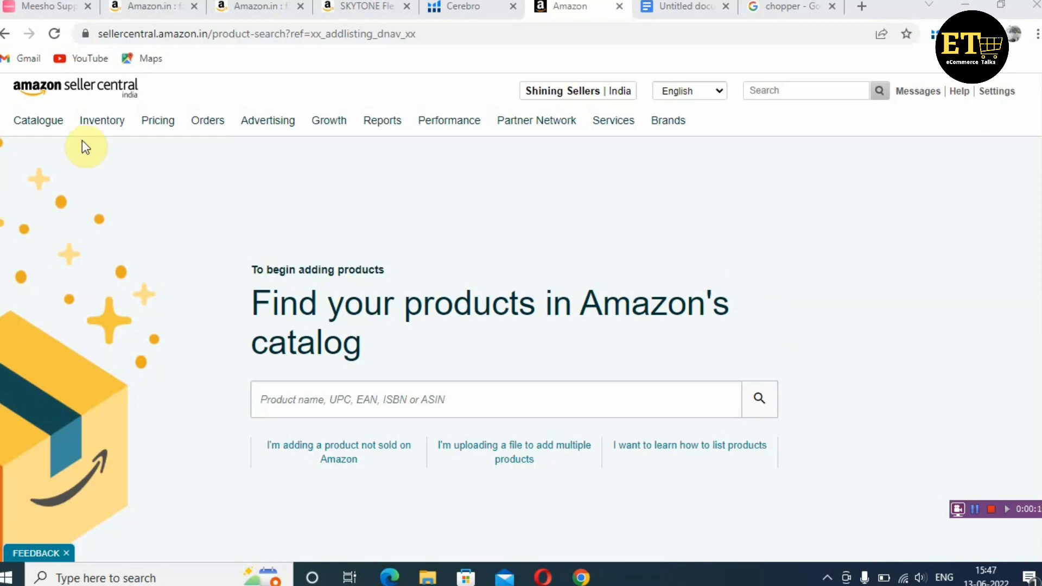
- In Seller Central, start adding a product not sold on Amazon and browse the Home & Kitchen subcategories
mouse_move(98, 131)
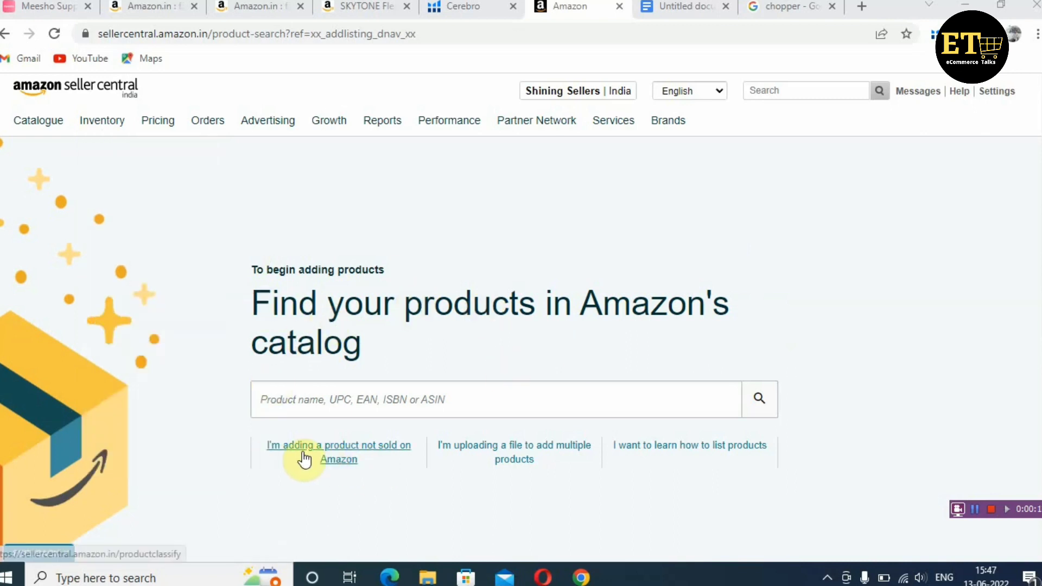
click(320, 457)
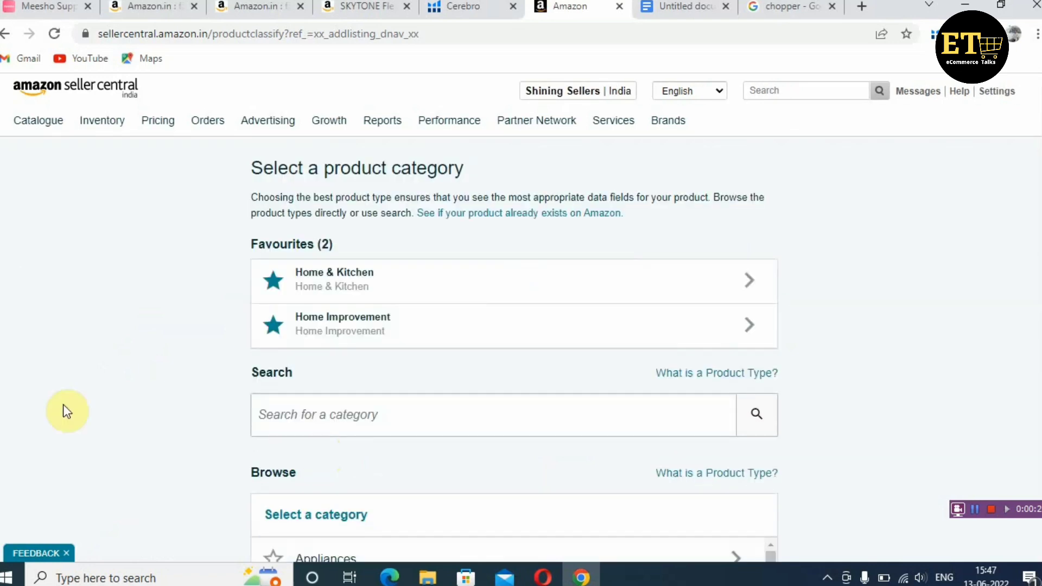
click(377, 420)
scroll(310, 392, down, 3)
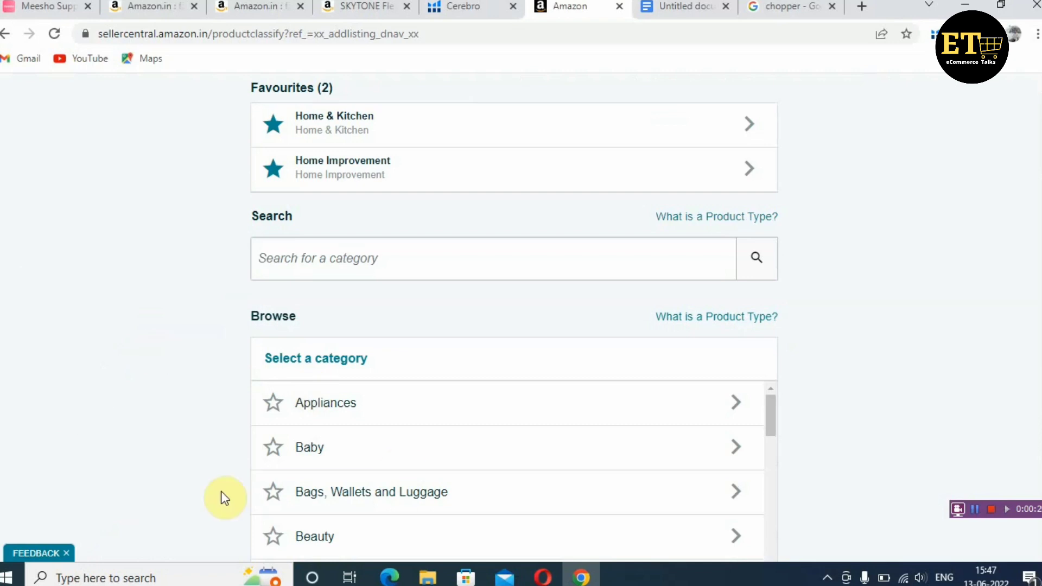
scroll(304, 435, down, 4)
scroll(325, 484, down, 7)
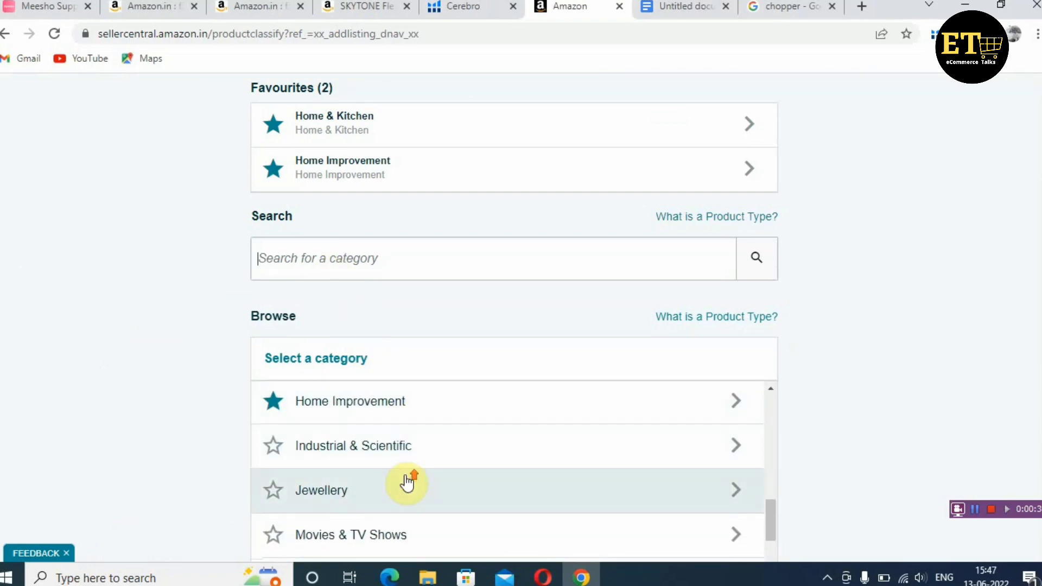
scroll(330, 428, up, 2)
click(328, 419)
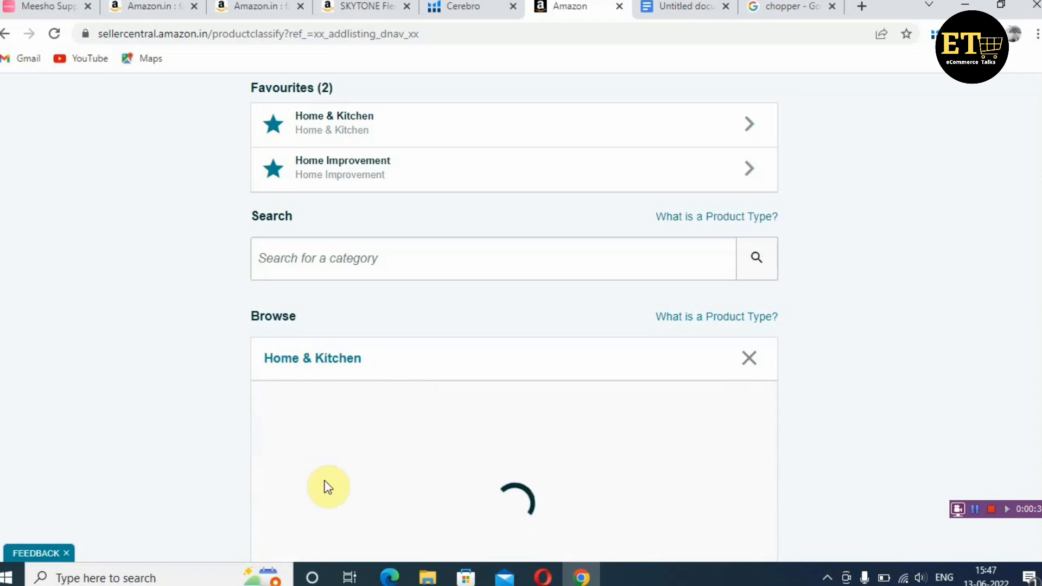
scroll(440, 468, down, 5)
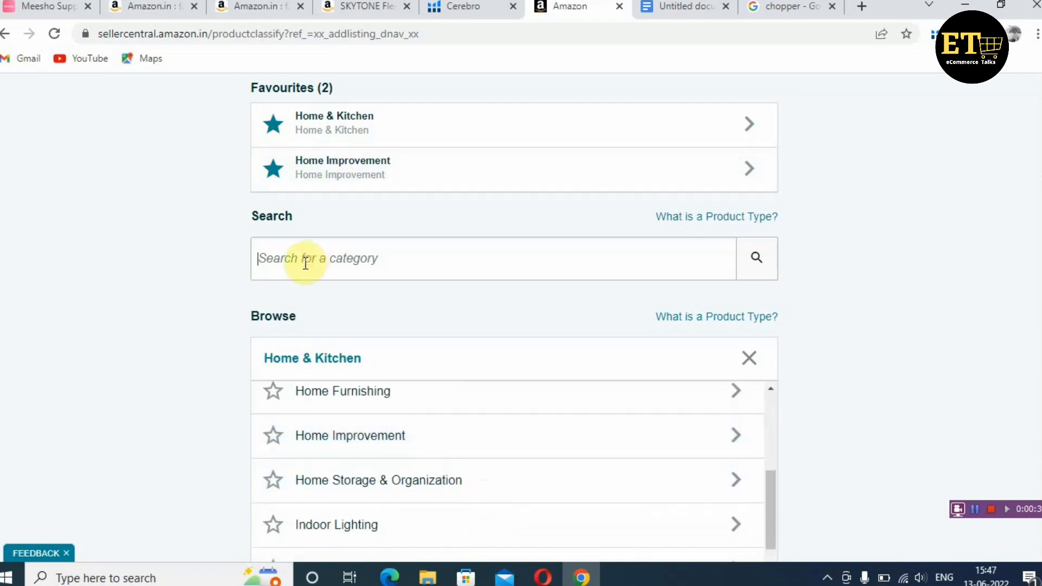
- Search the product categories for "chopper" and select the FOOD SLICER type under Manual Choppers & Chippers
text(chooper)
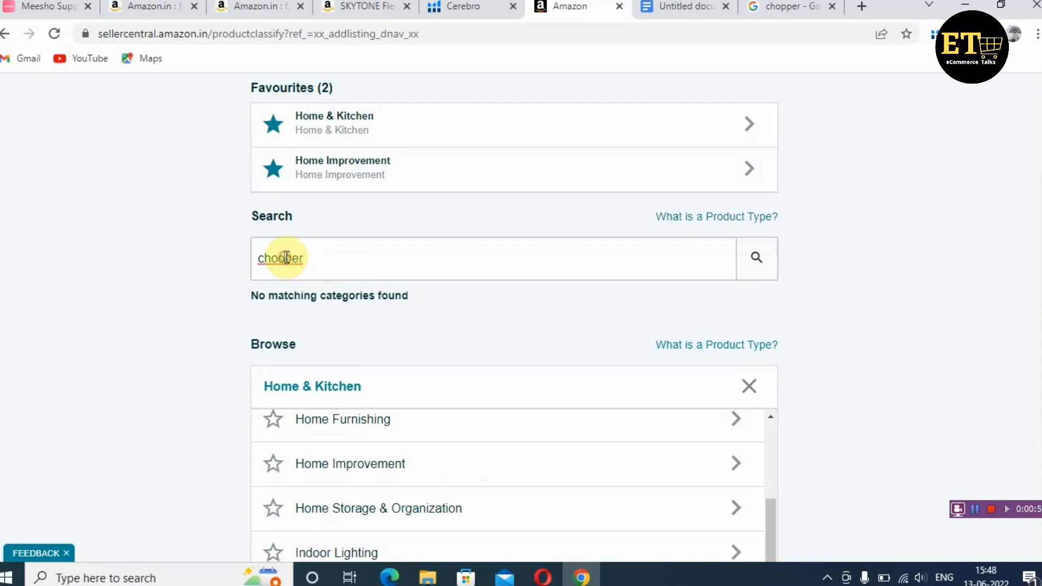
key(BackSpace)
text(pp)
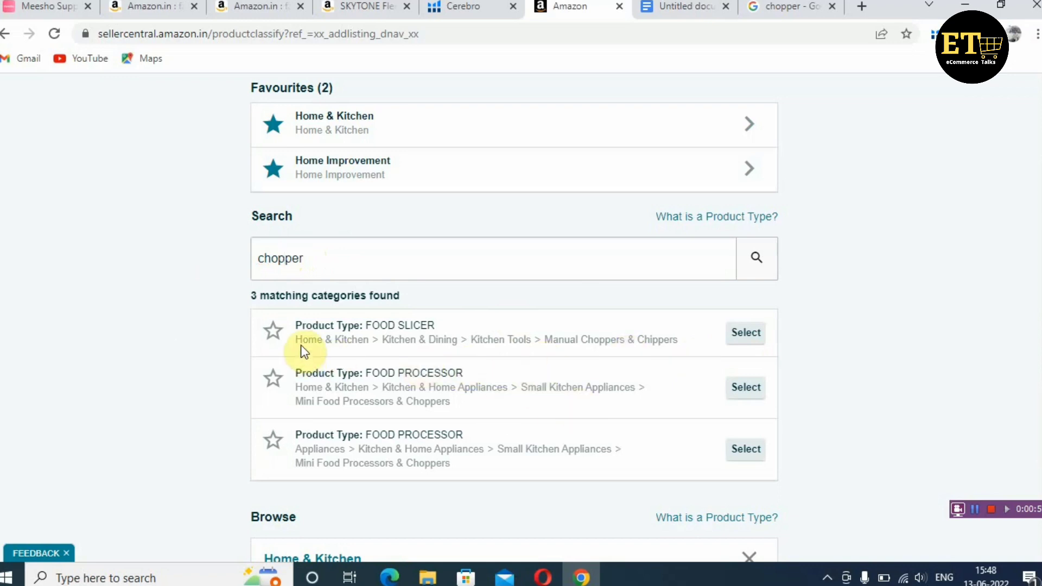
drag(293, 340, 689, 340)
click(741, 334)
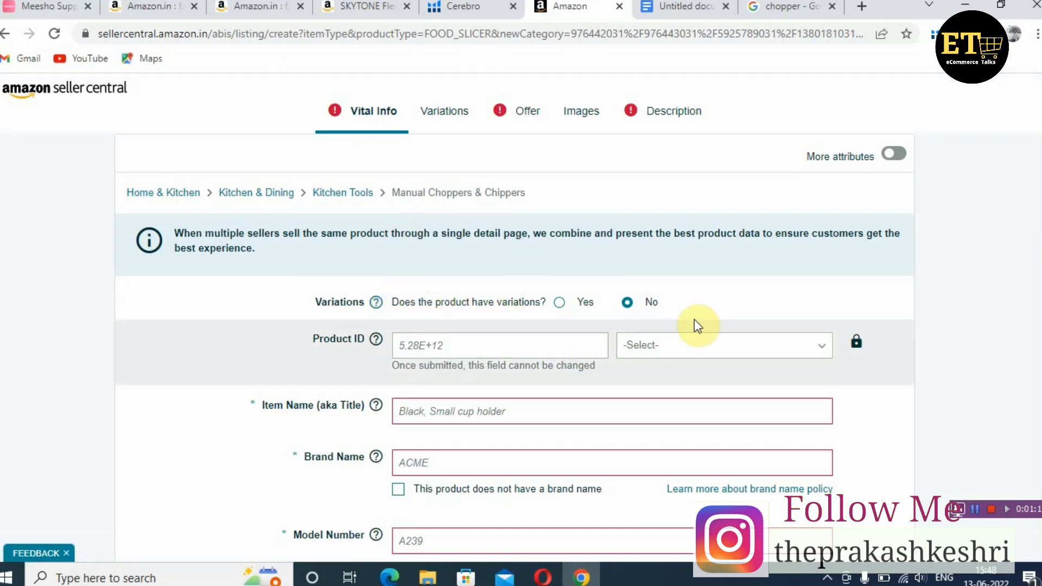
- Set the Product ID type to GTIN and enter "chopper for home" as the item name
scroll(646, 308, down, 2)
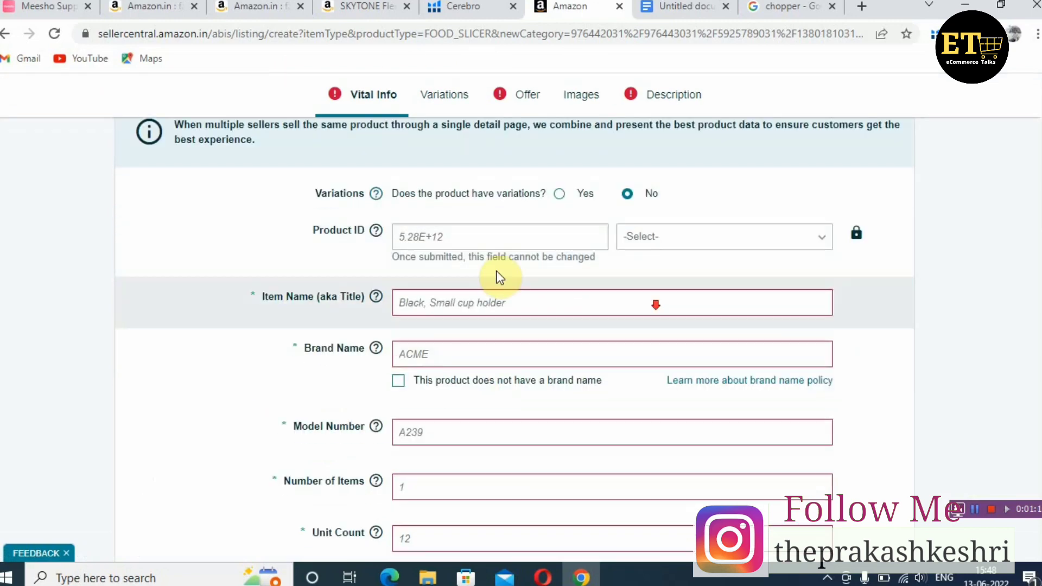
click(695, 244)
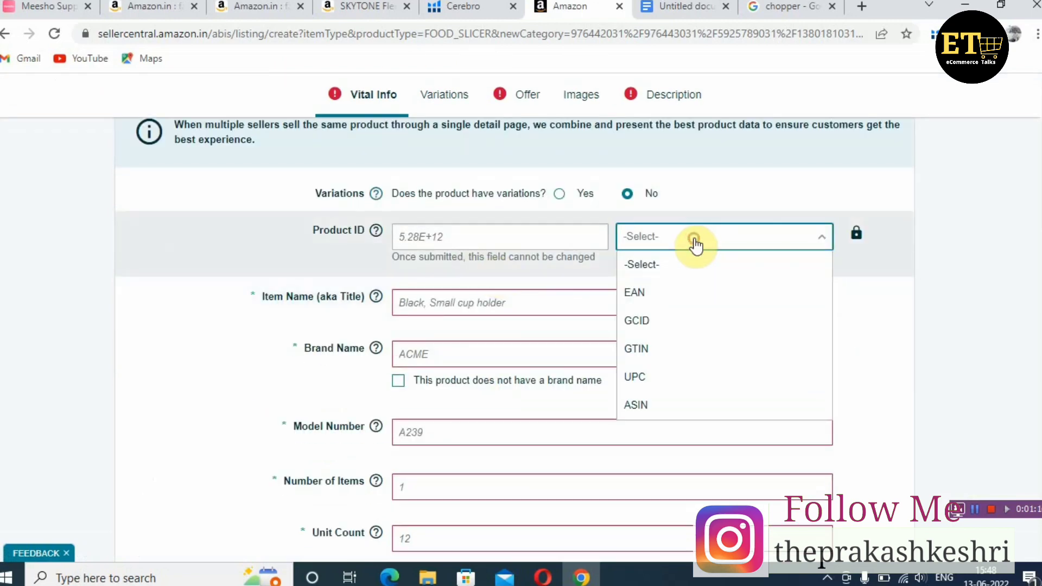
click(666, 346)
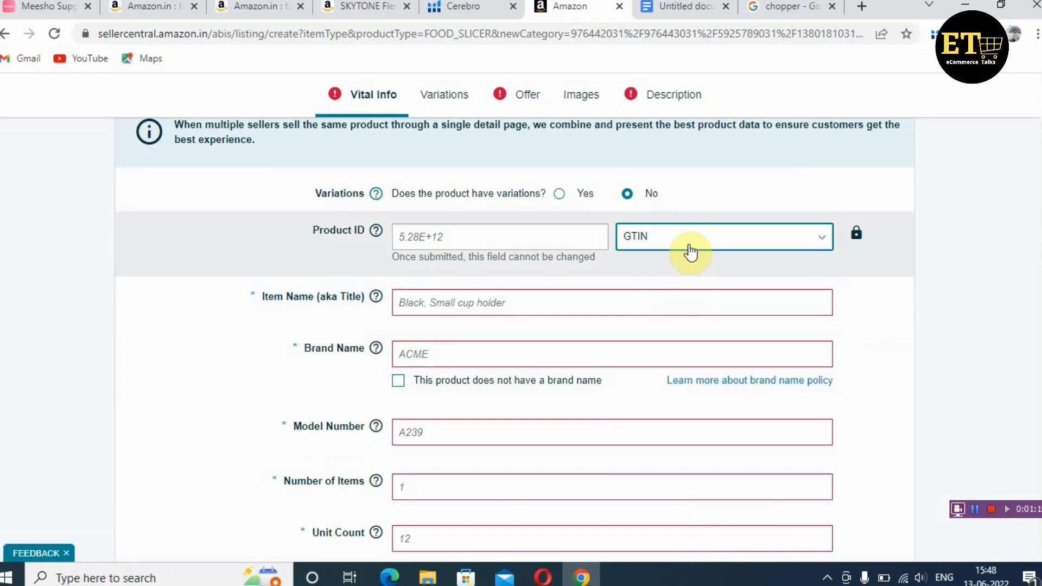
click(499, 304)
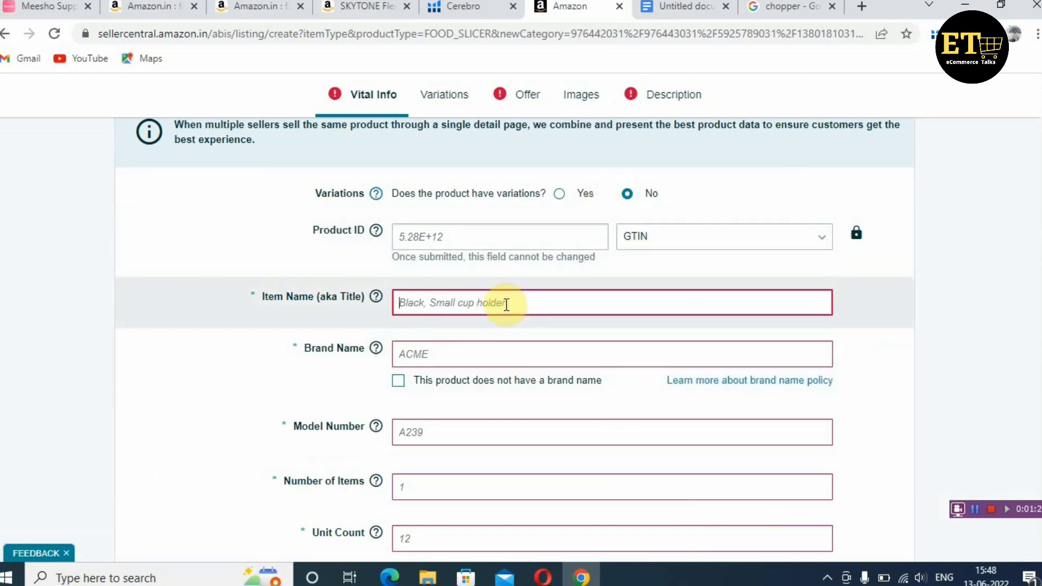
text(chopper)
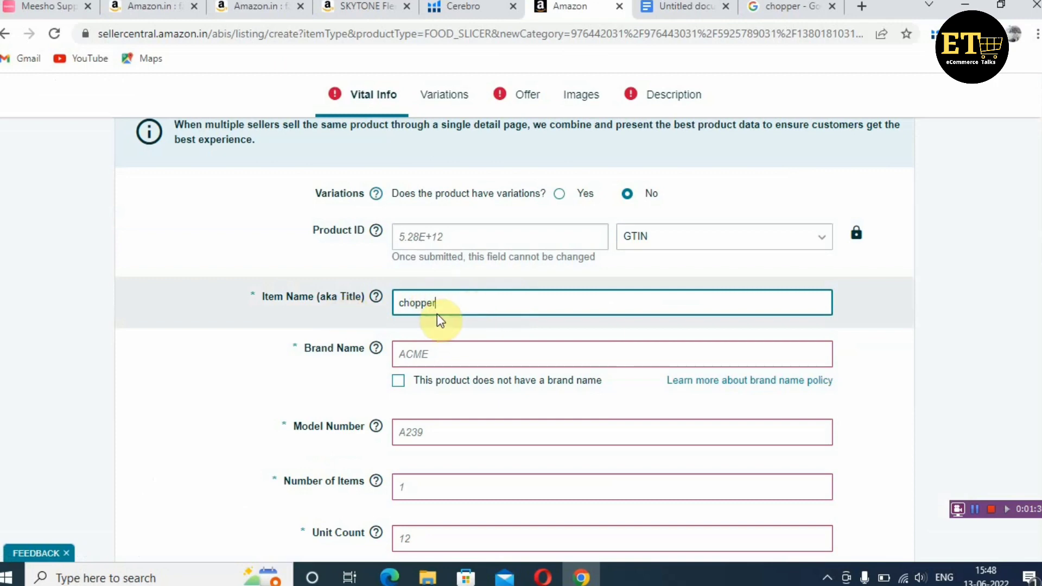
click(402, 303)
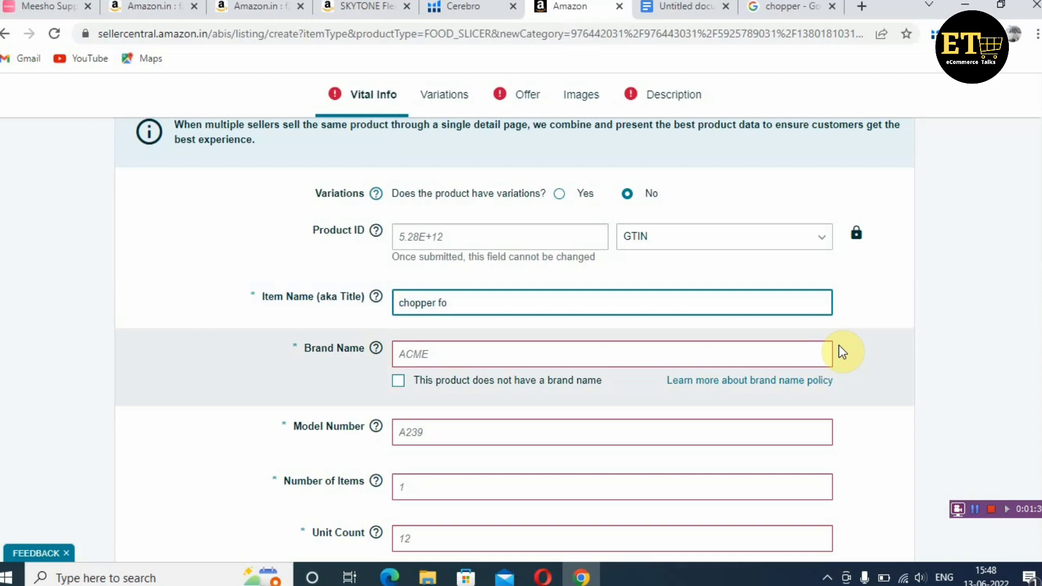
text(home)
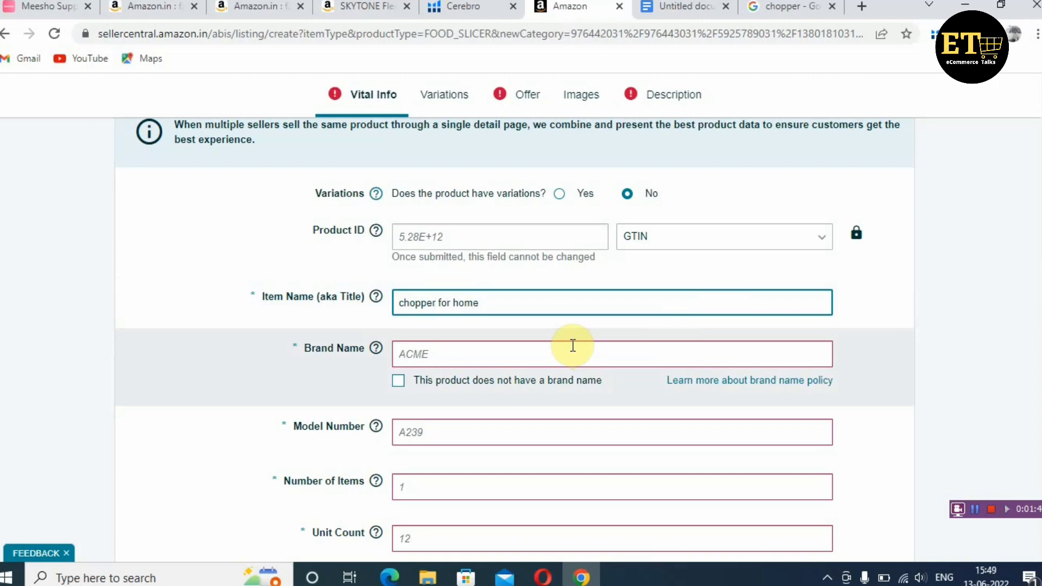
- Mark the product as having no brand name and enter "no-12" as the model number
click(423, 354)
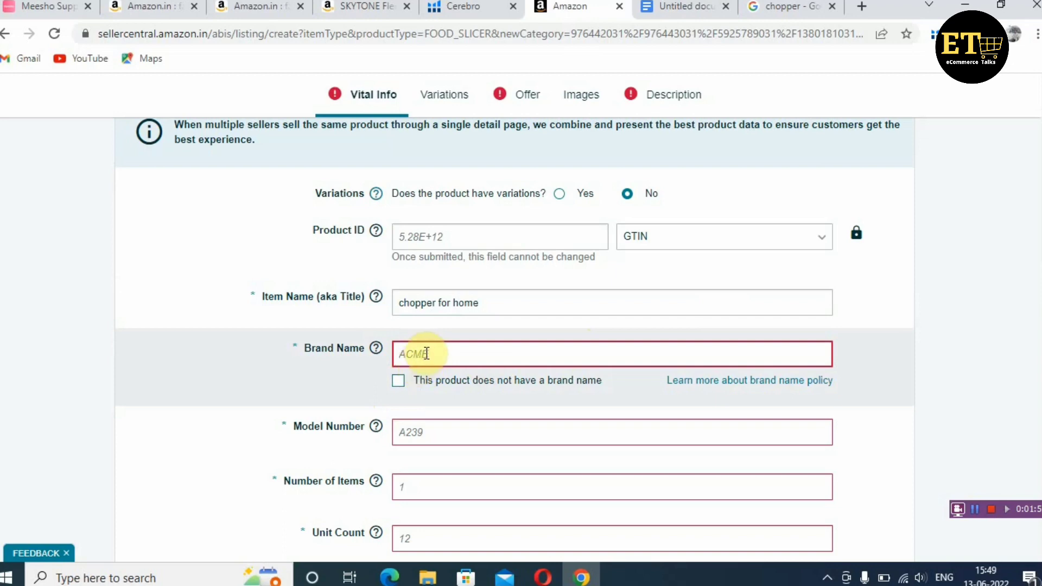
click(399, 381)
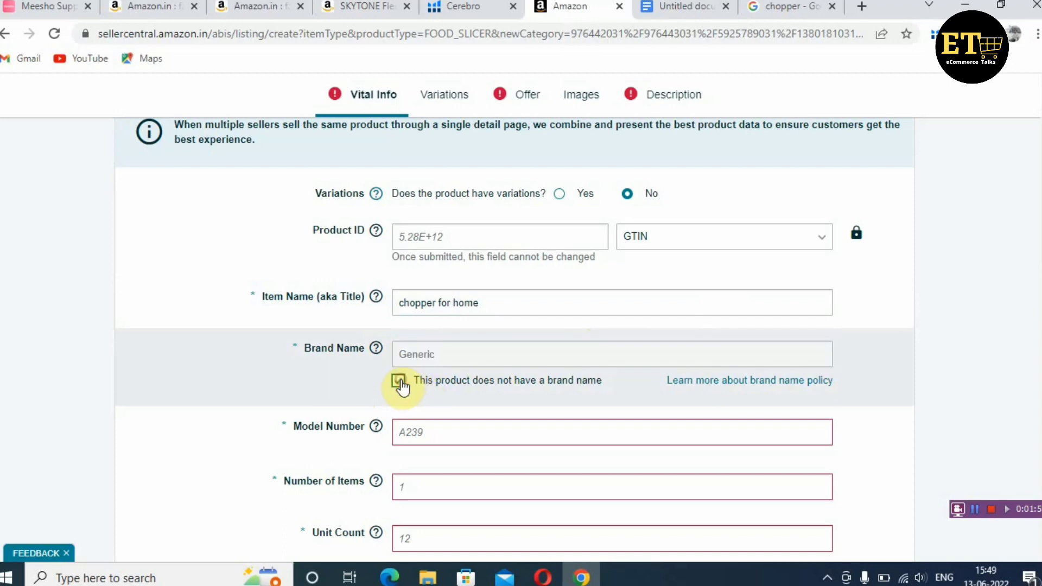
scroll(440, 359, down, 1)
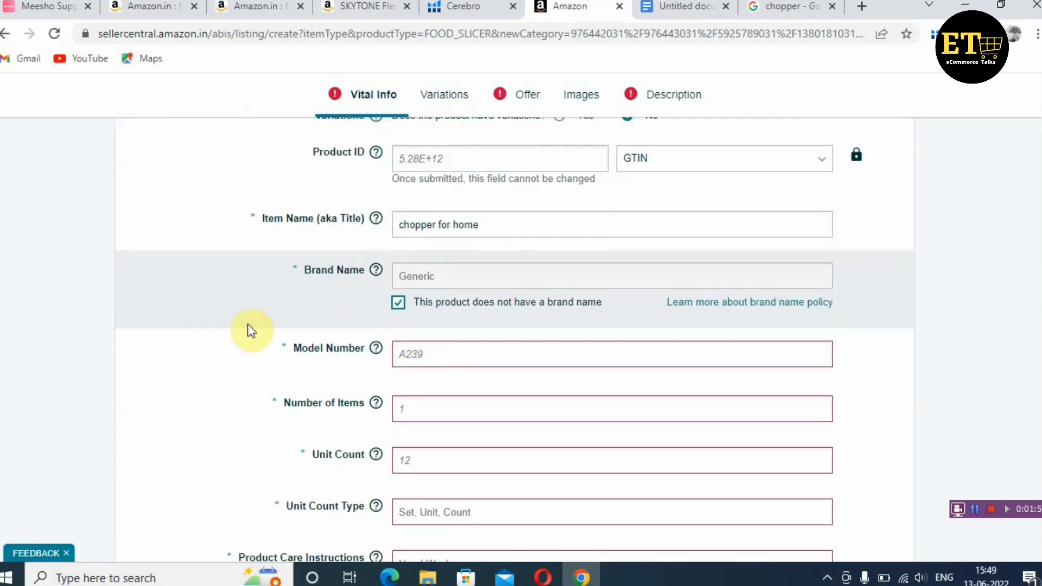
click(436, 349)
text(no-12)
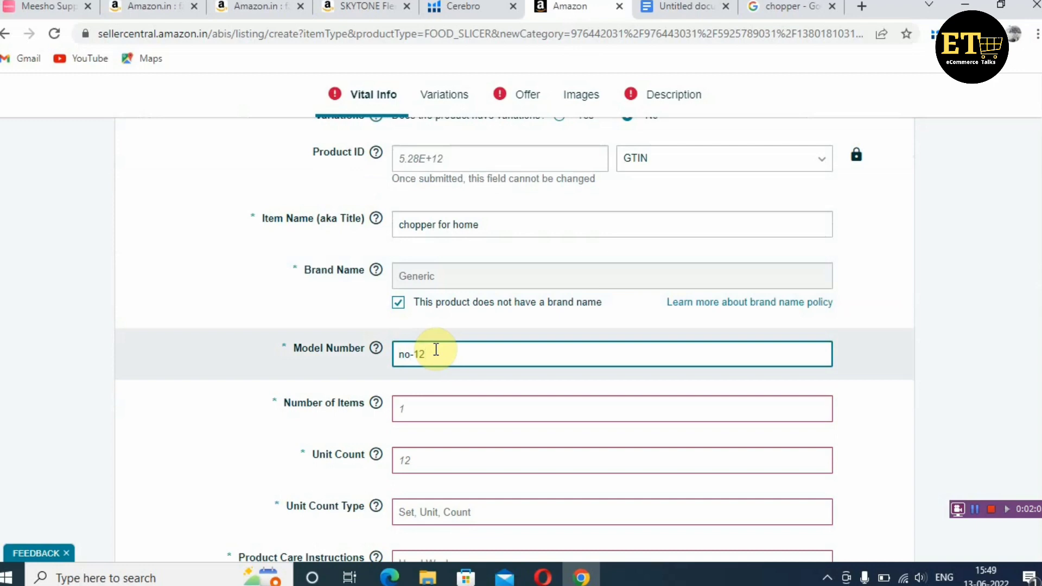
- Set the number of items to 1 and the unit count to 1 with unit count type Count
click(437, 403)
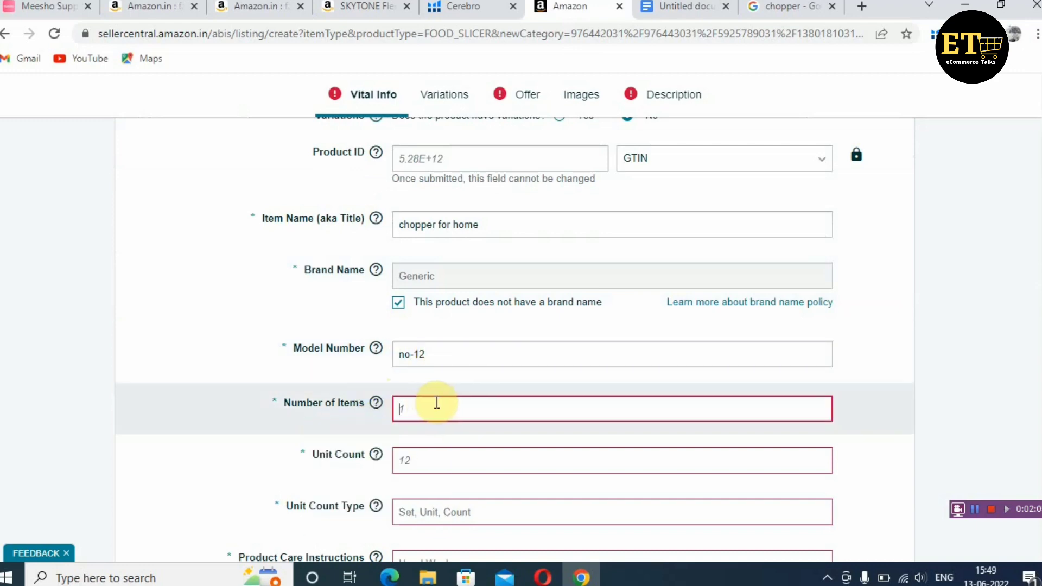
text(1)
click(427, 458)
text(1)
scroll(433, 460, down, 3)
click(441, 358)
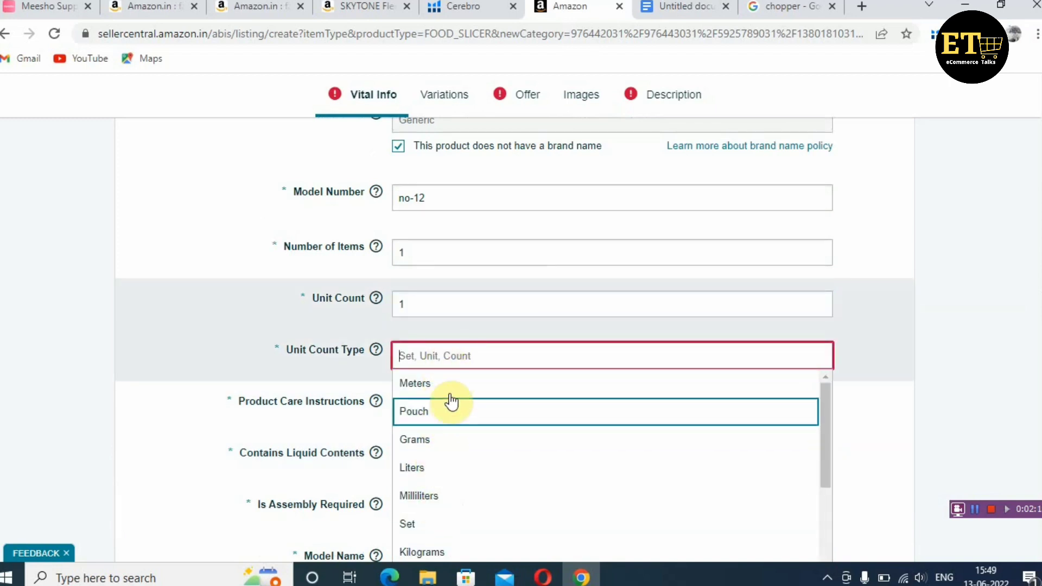
scroll(455, 467, down, 2)
click(457, 517)
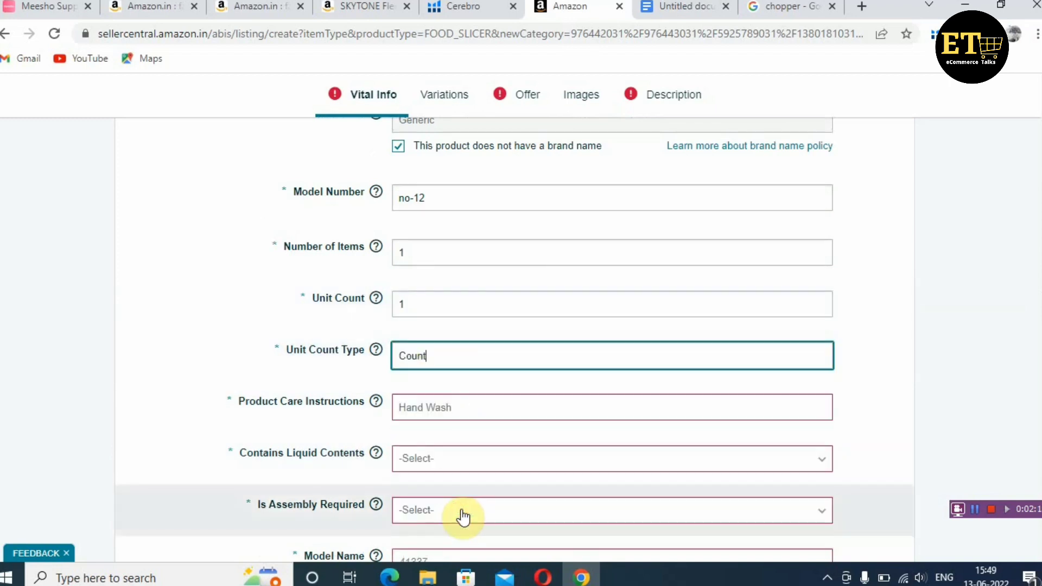
- Set Product Care Instructions to No, Contains Liquid Contents to Yes and Is Assembly Required to No
click(446, 410)
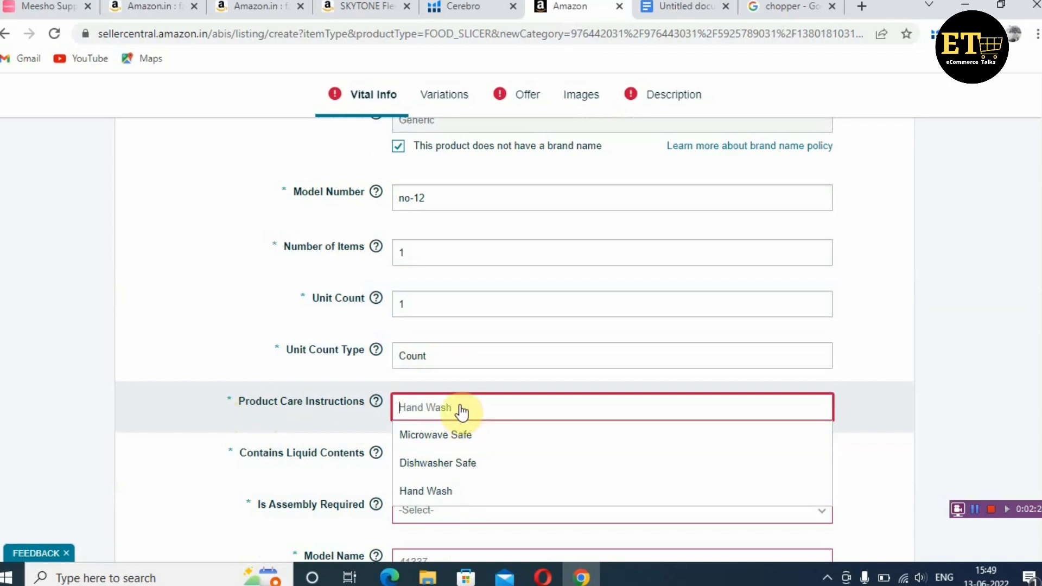
click(401, 464)
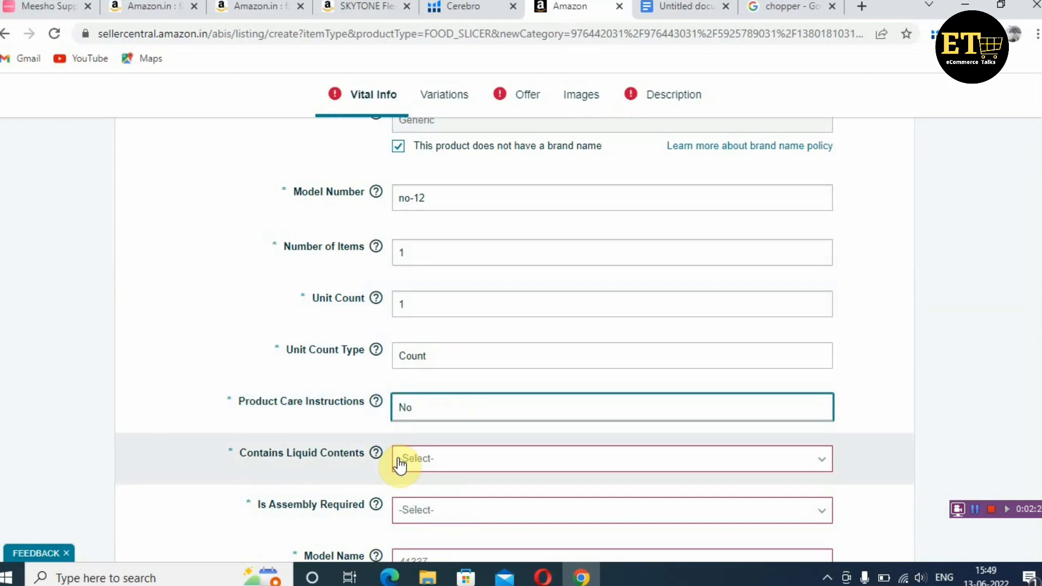
click(400, 466)
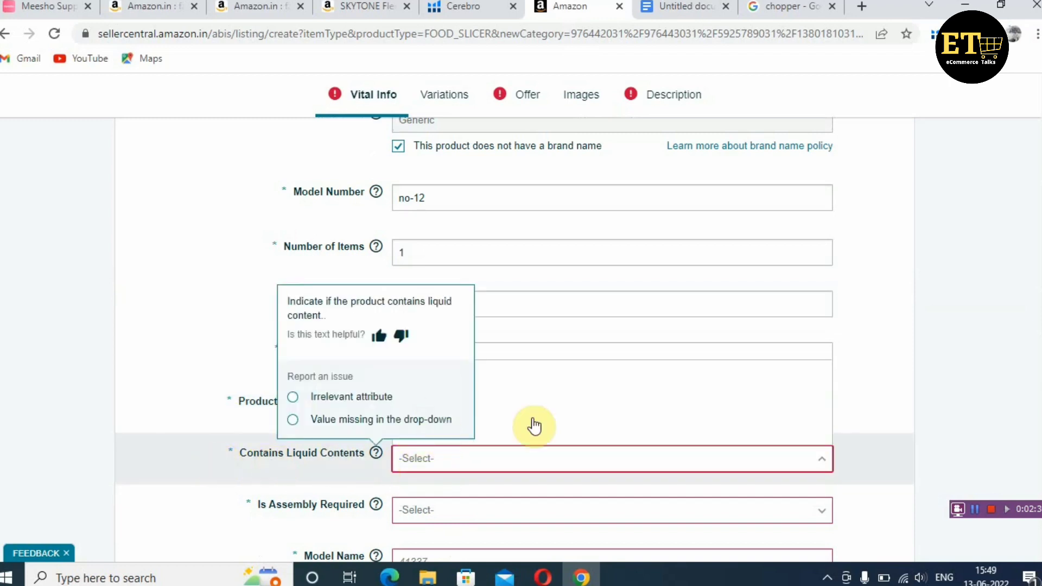
click(510, 408)
scroll(552, 534, down, 1)
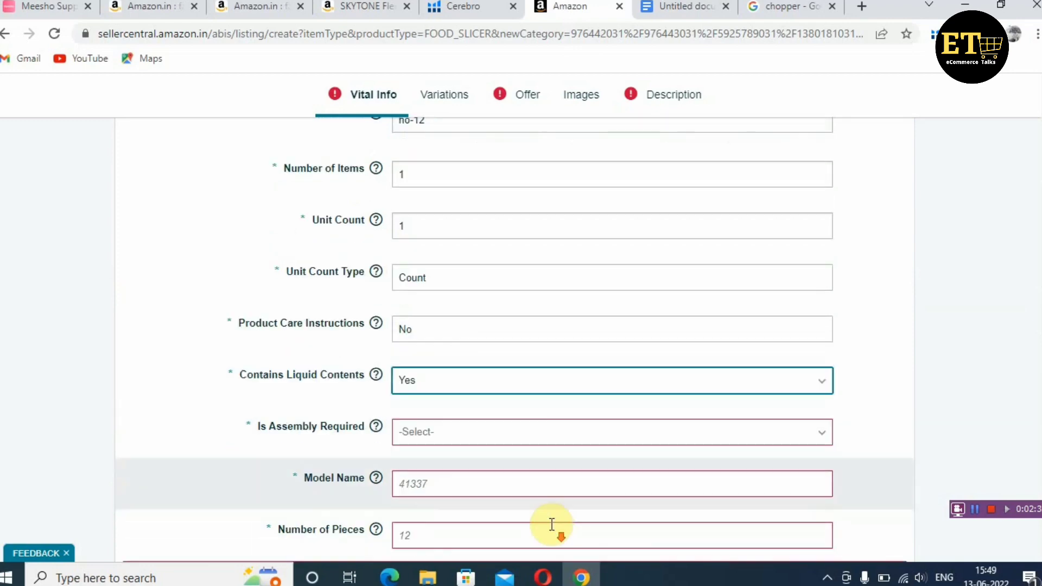
click(530, 442)
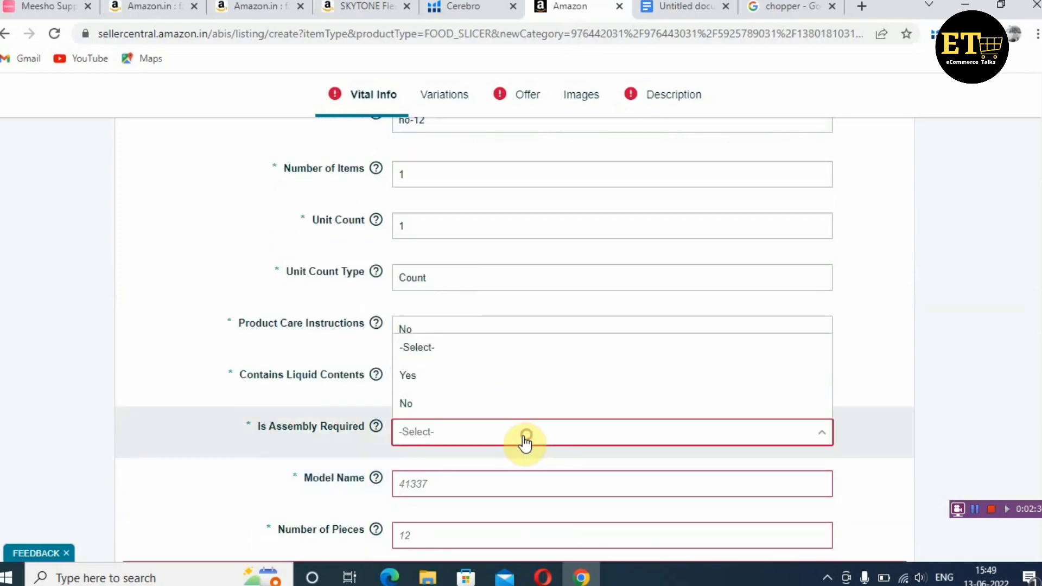
click(423, 400)
- Enter model name "m-123", 1 as the number of pieces and "Chopper" as the included component
click(452, 487)
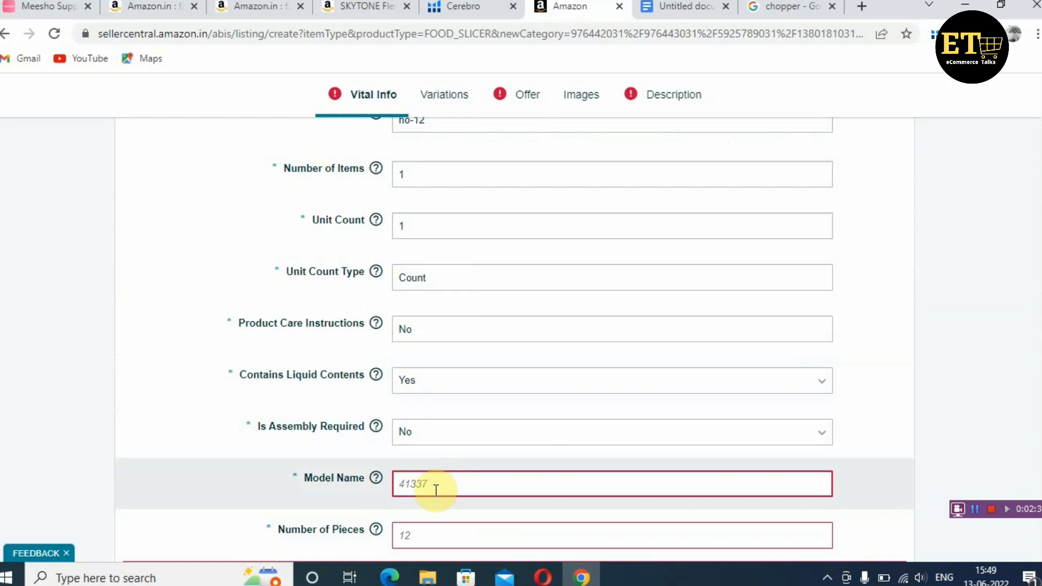
text(m-123)
scroll(425, 503, down, 2)
click(497, 456)
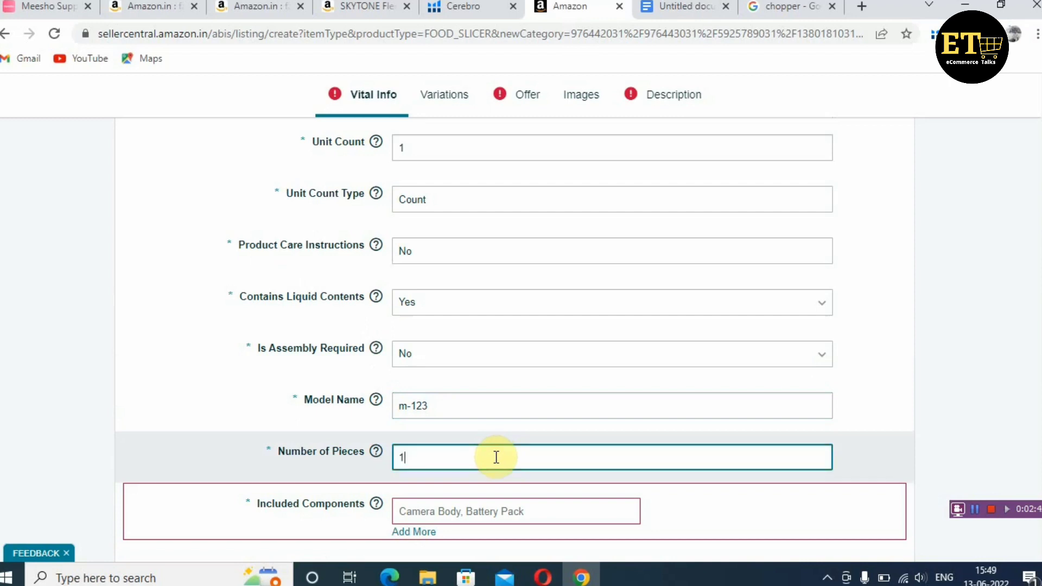
click(477, 511)
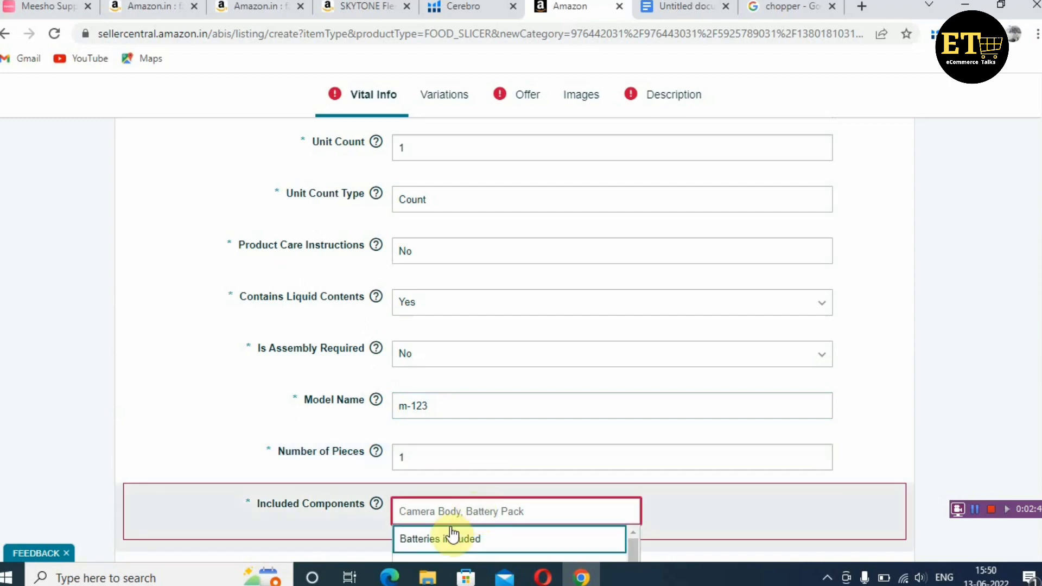
text(Chopper)
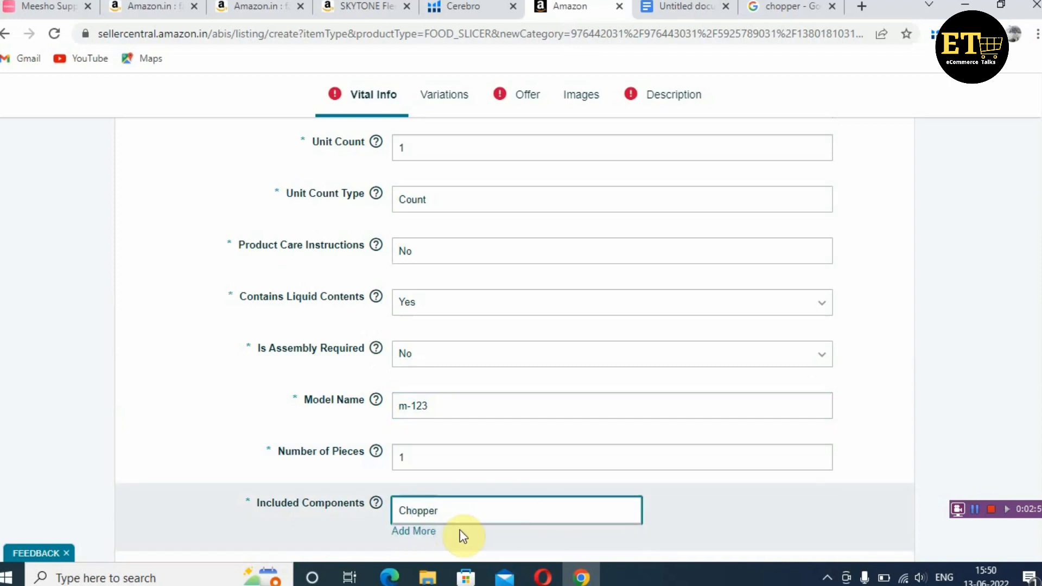
click(707, 499)
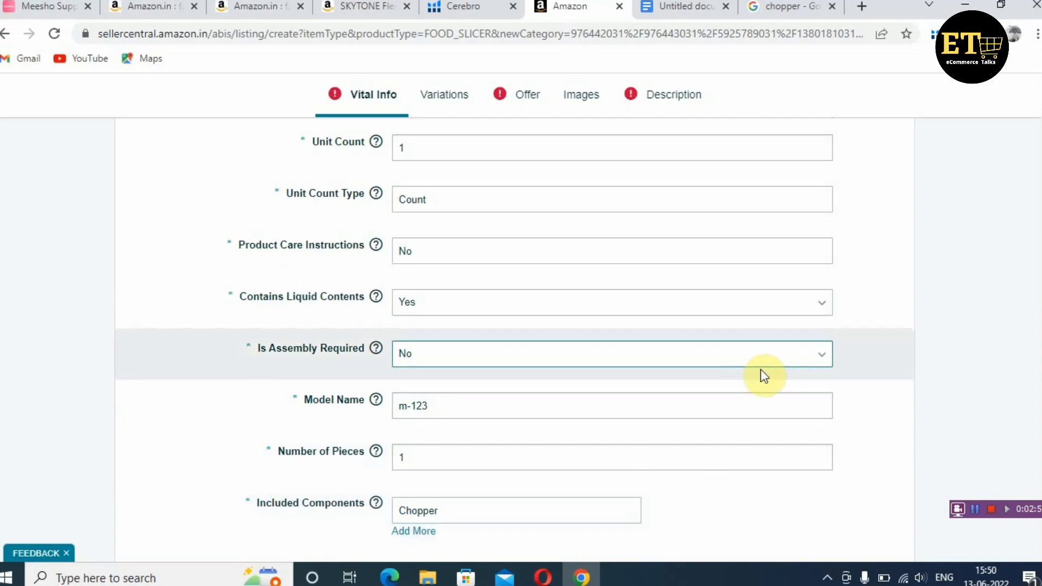
- Enter "CHOPPER-02" as the seller SKU in the listing's offer details
scroll(706, 314, up, 15)
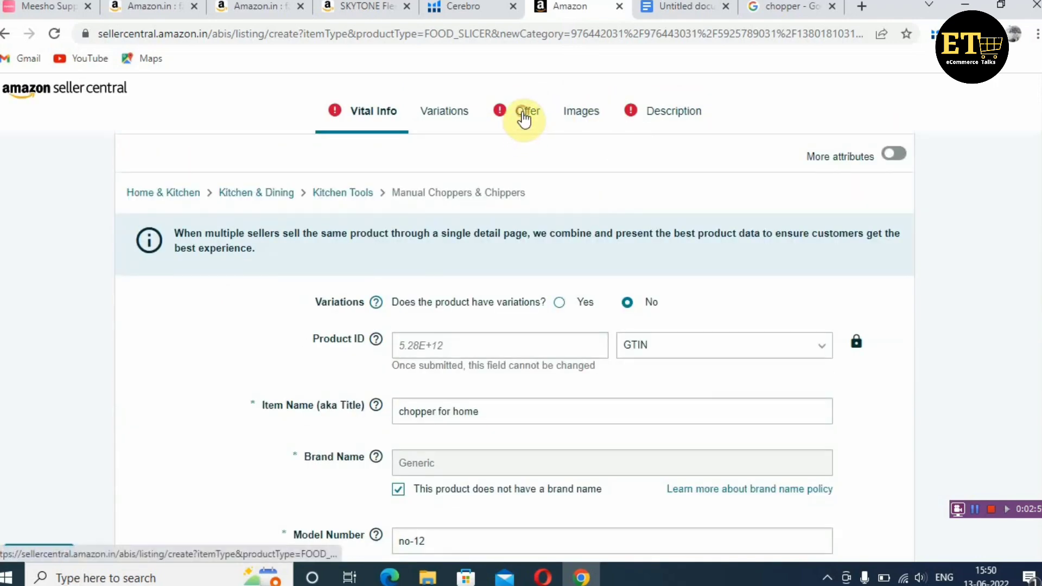
click(524, 118)
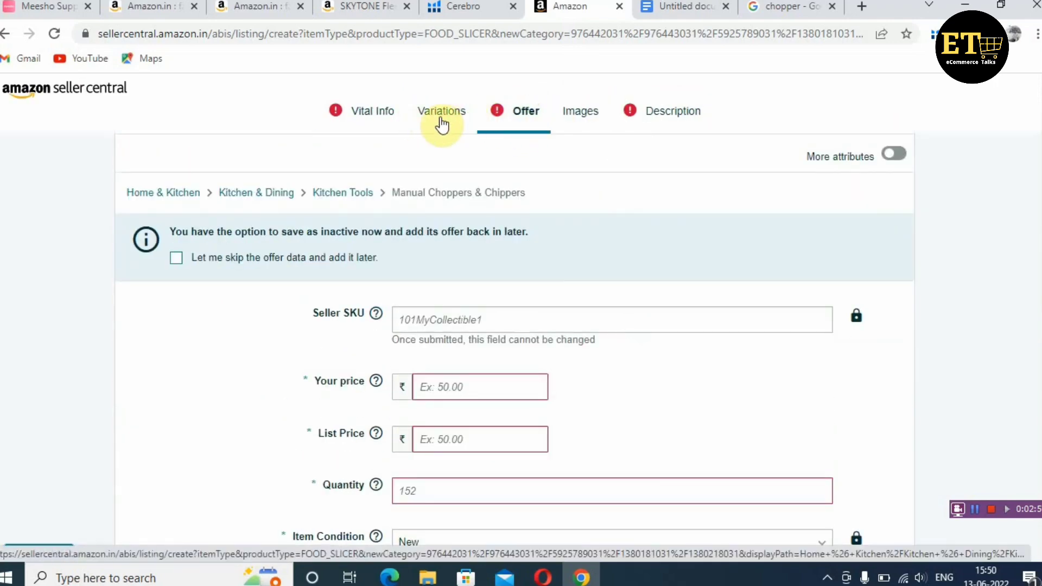
click(454, 313)
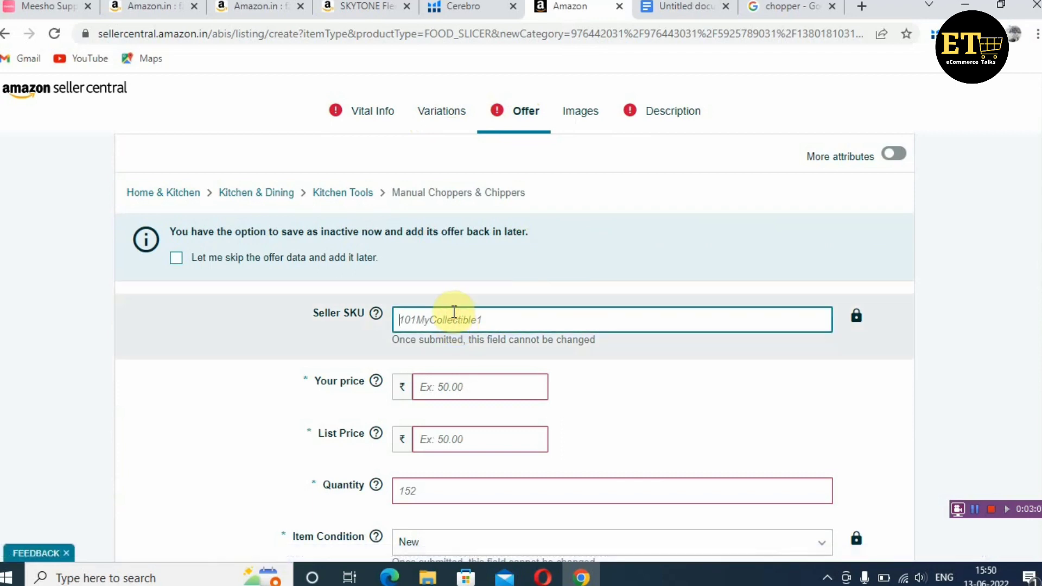
text(CHOPPER-02)
- Set both your price and the list price to ₹199 and the quantity to 12
click(446, 387)
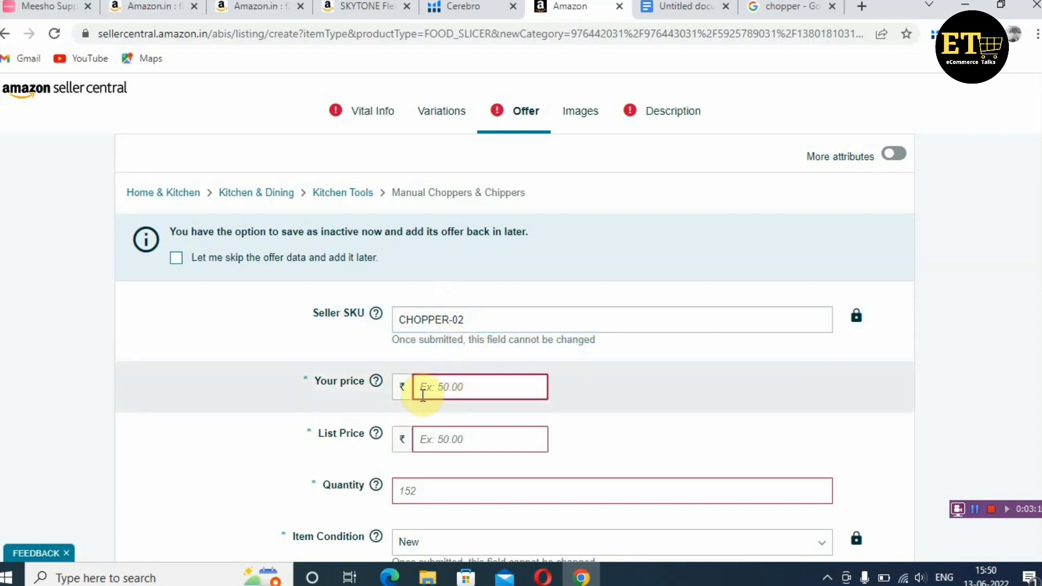
text(1)
click(442, 431)
text(199)
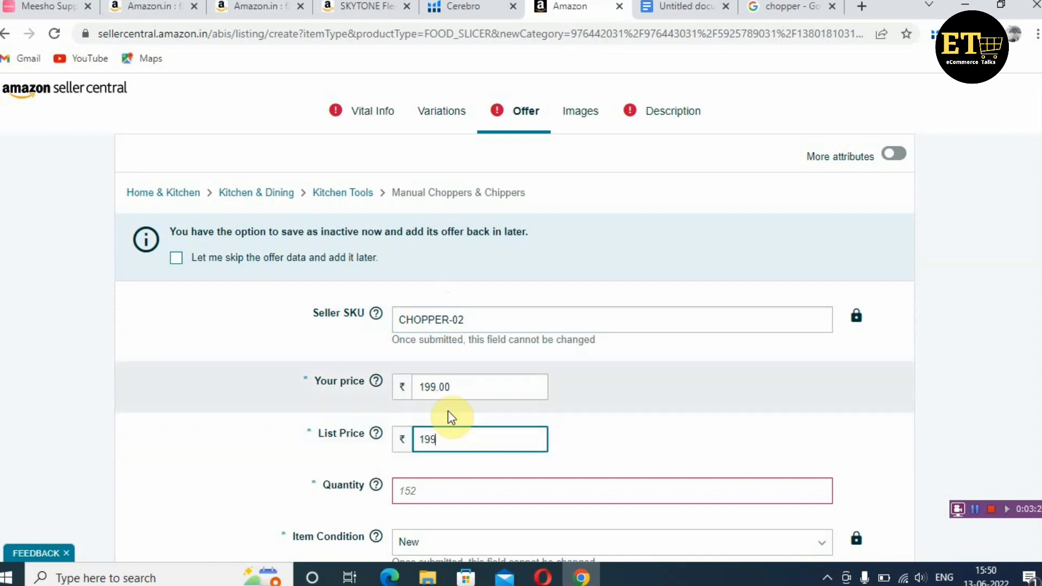
click(450, 487)
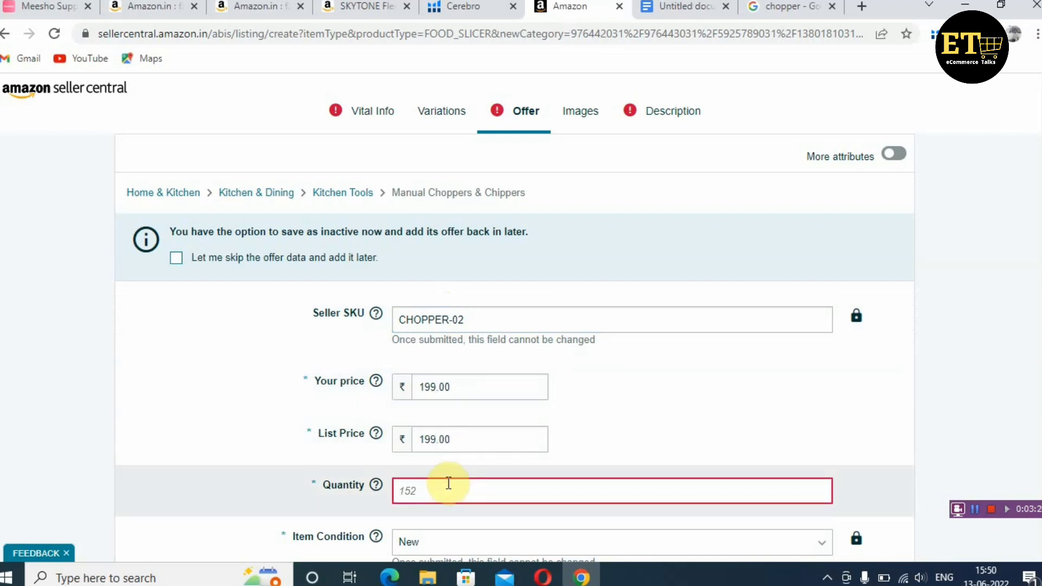
text(12)
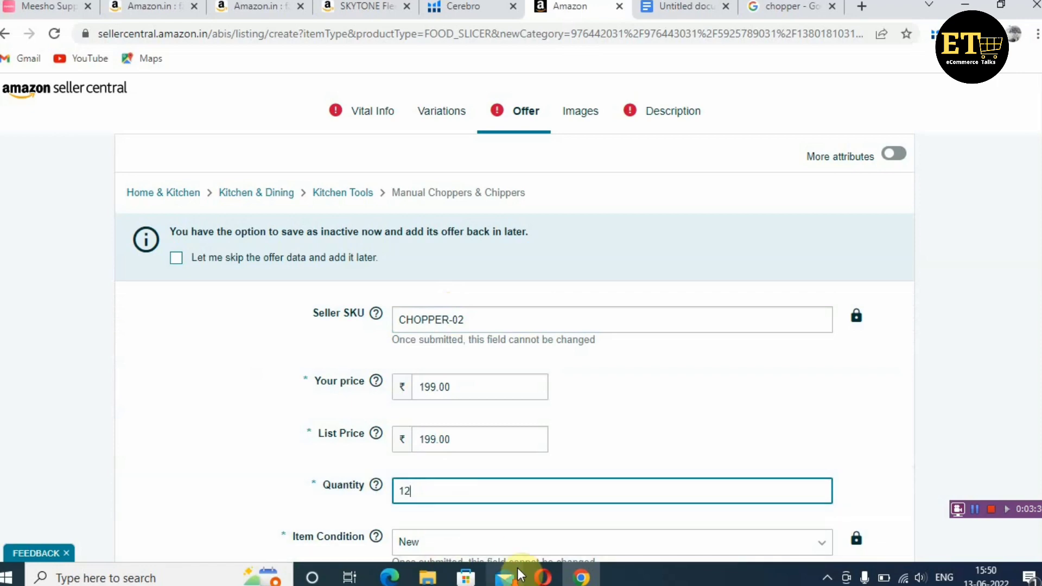
- Set the offer's country of origin to India
scroll(450, 441, down, 3)
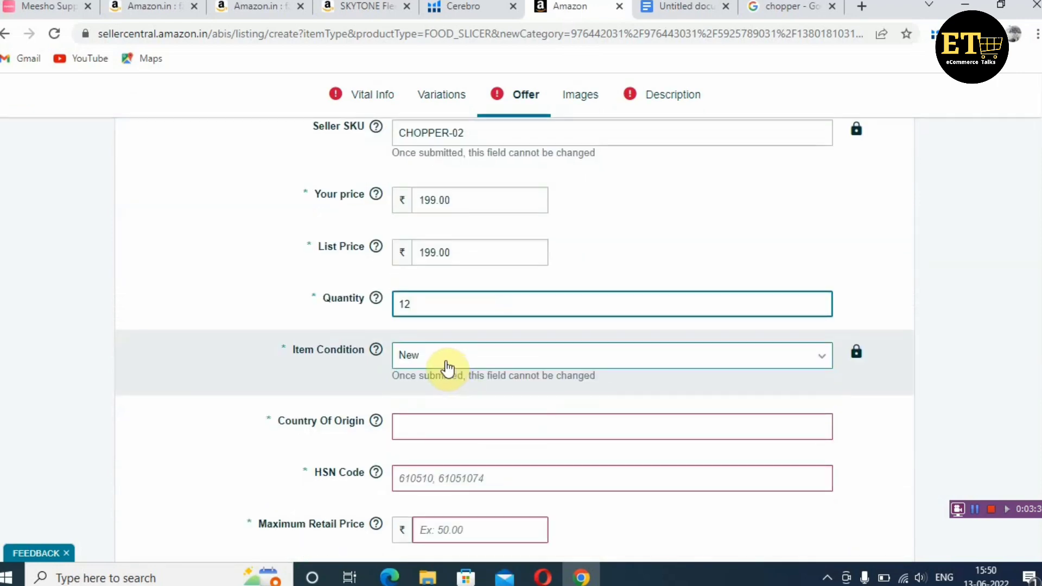
click(445, 425)
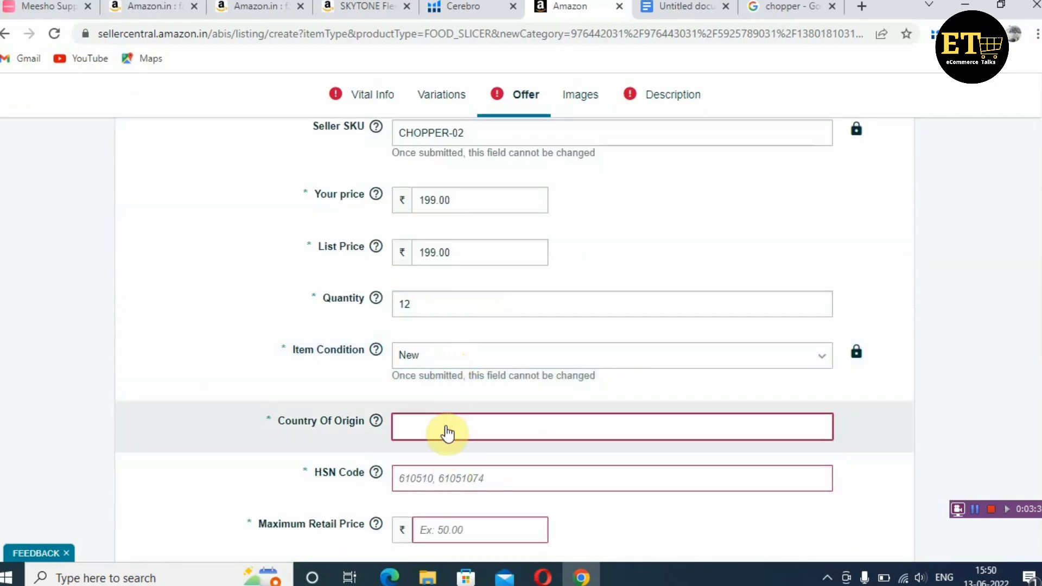
click(439, 456)
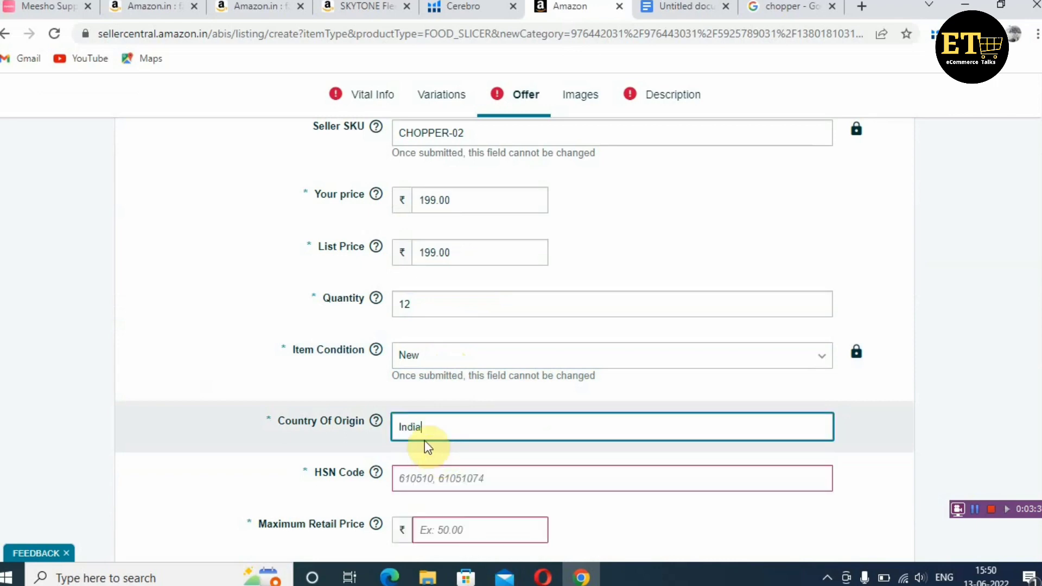
- Search Google for "chopper hs code" and look up the heading code in the general web results
scroll(402, 411, down, 1)
click(425, 411)
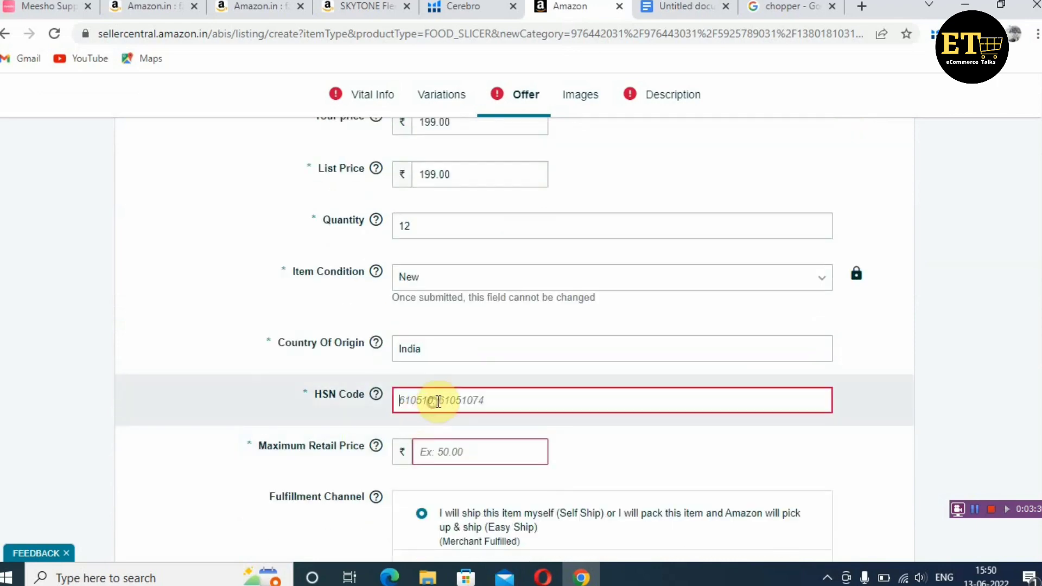
click(787, 7)
click(303, 98)
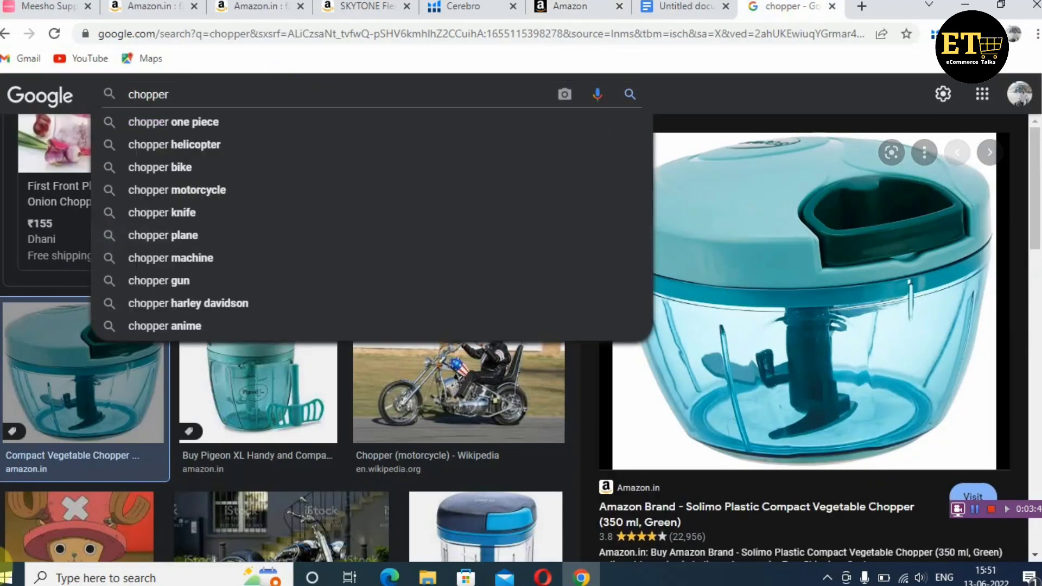
text(HS)
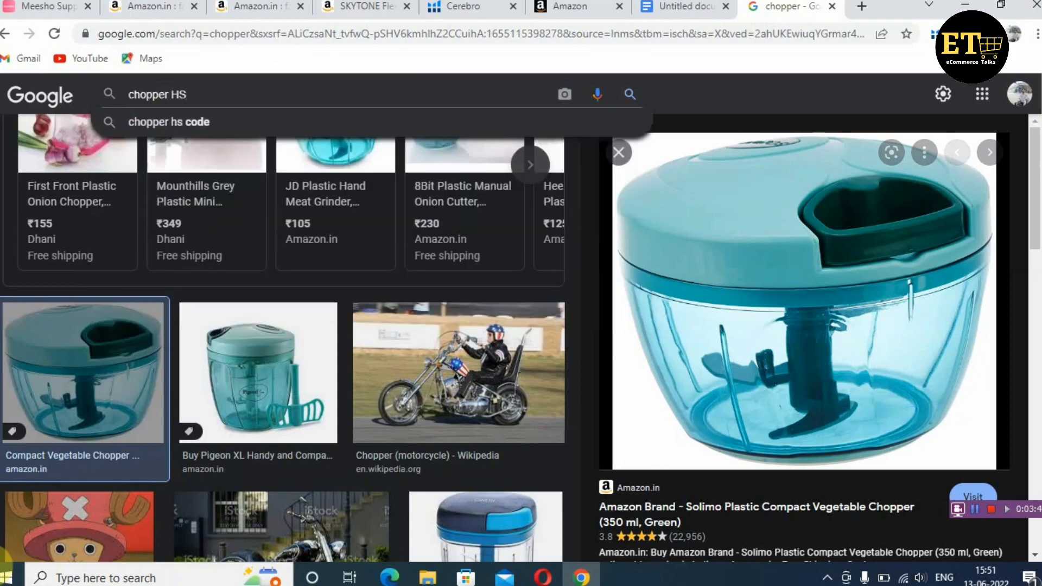
key(Down)
key(Return)
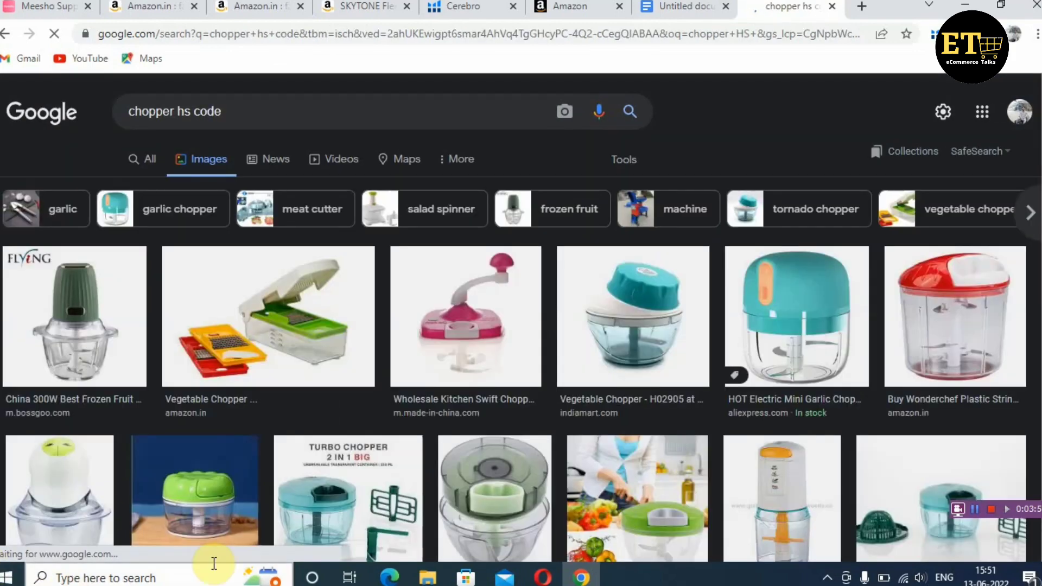
click(153, 159)
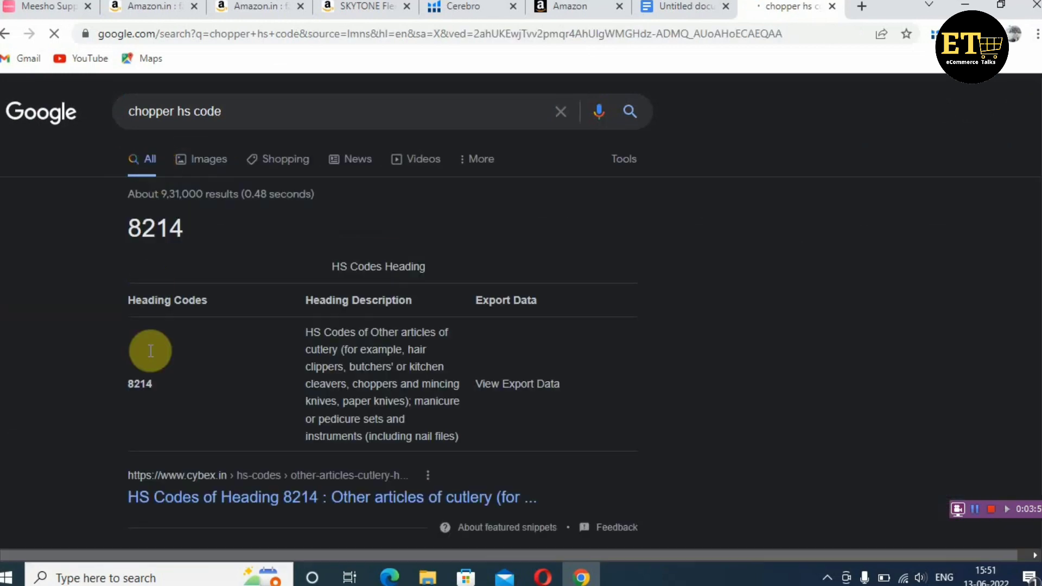
drag(156, 384, 114, 388)
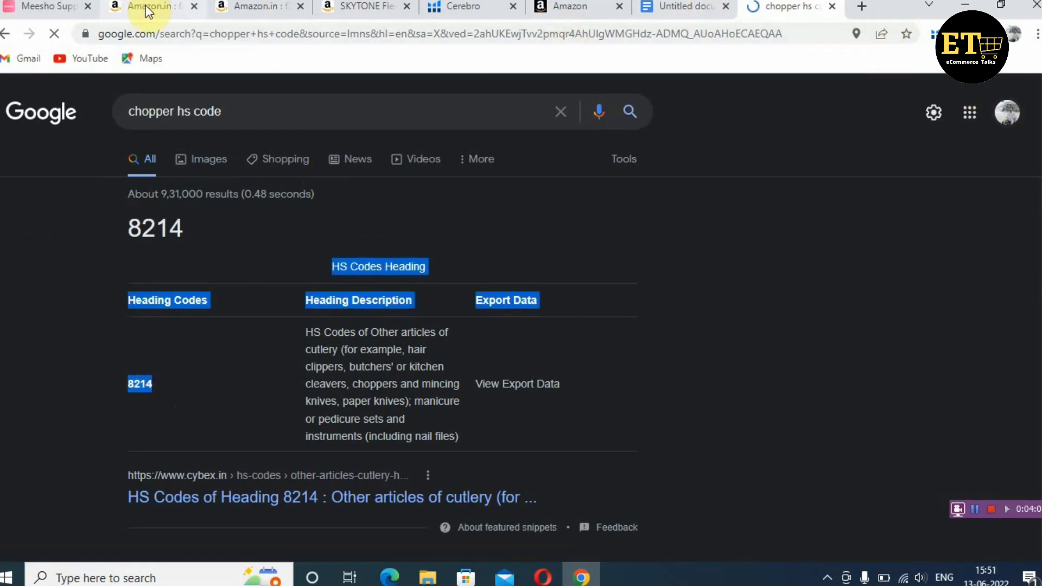
- Return to the Amazon listing and set the HSN code to 8214 and the maximum retail price to ₹999
click(588, 6)
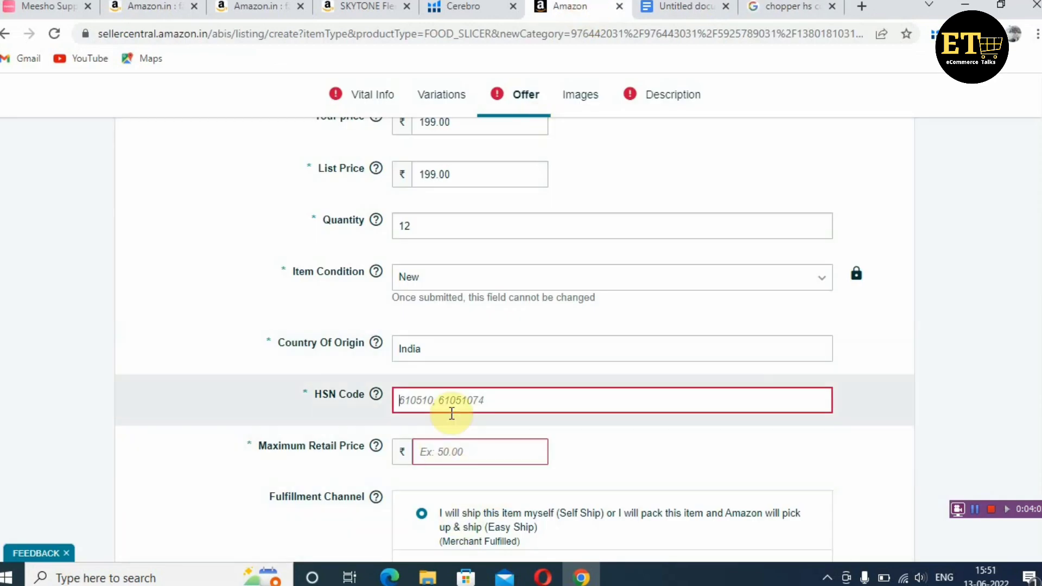
text(8214)
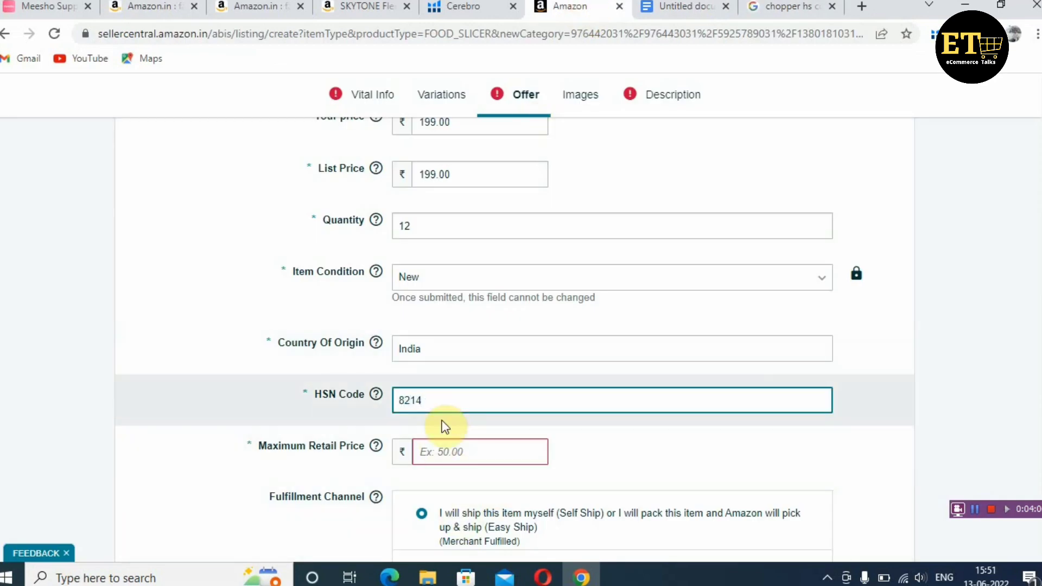
click(485, 447)
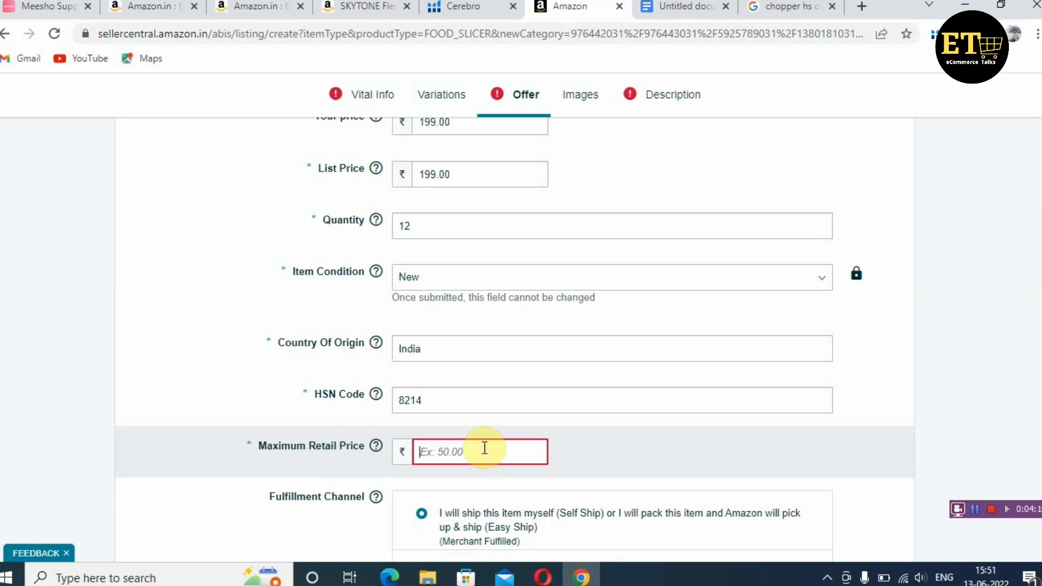
click(485, 448)
text(999)
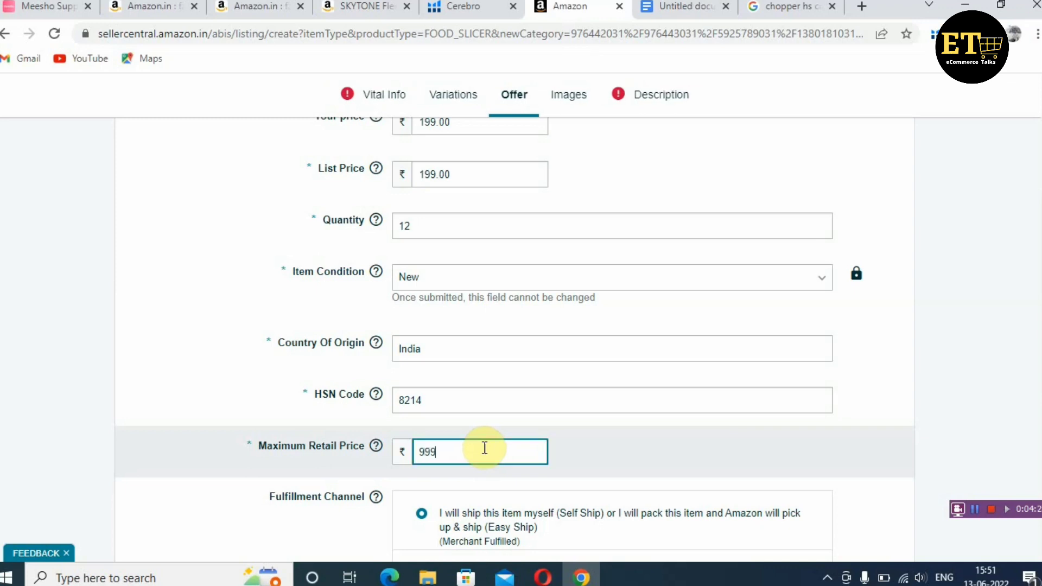
scroll(507, 403, down, 3)
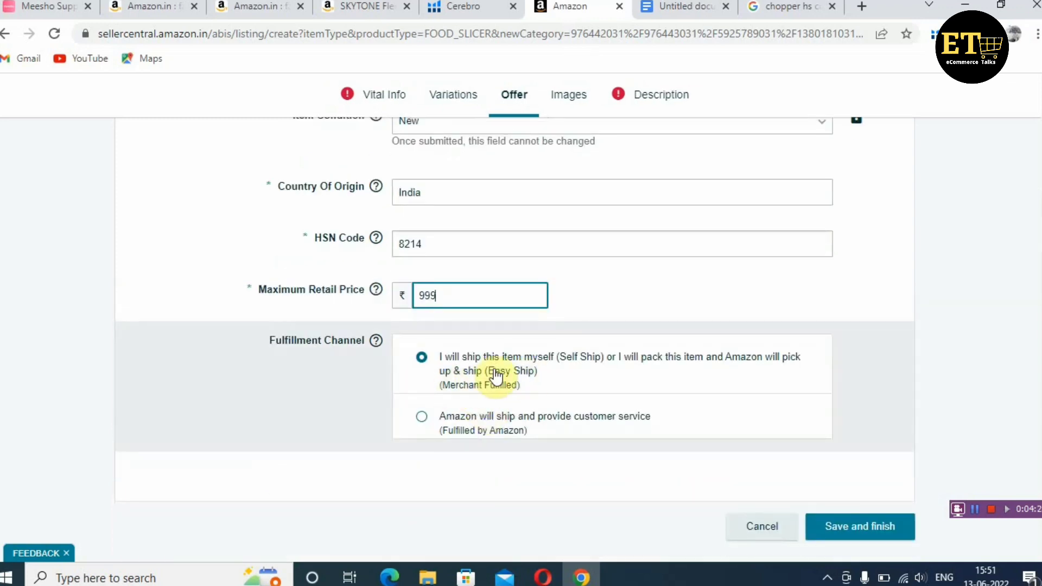
- Upload the "download" JPG from the Downloads folder as the listing's main product image
scroll(507, 389, up, 6)
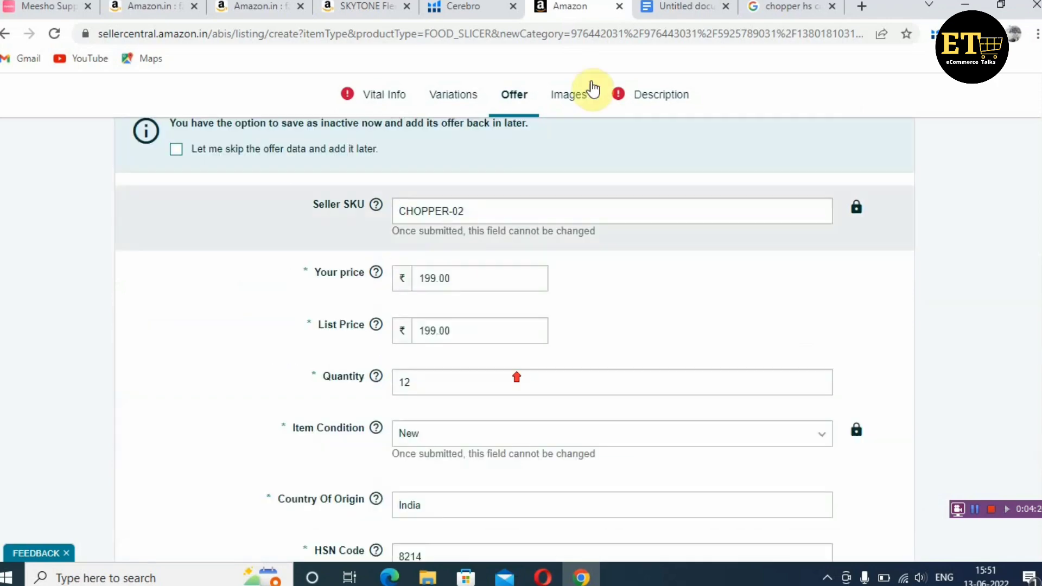
click(567, 103)
scroll(428, 279, down, 2)
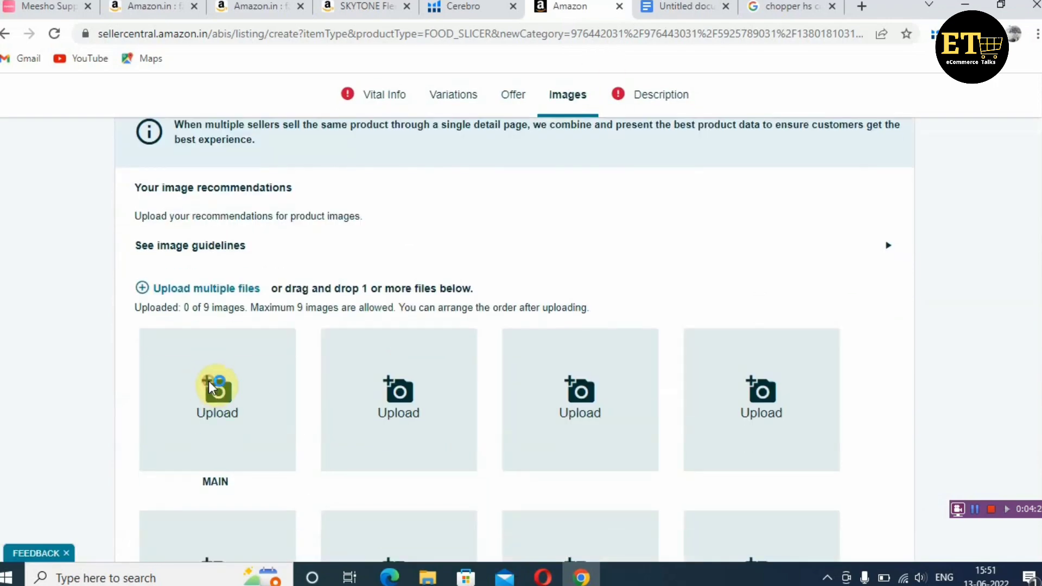
click(212, 387)
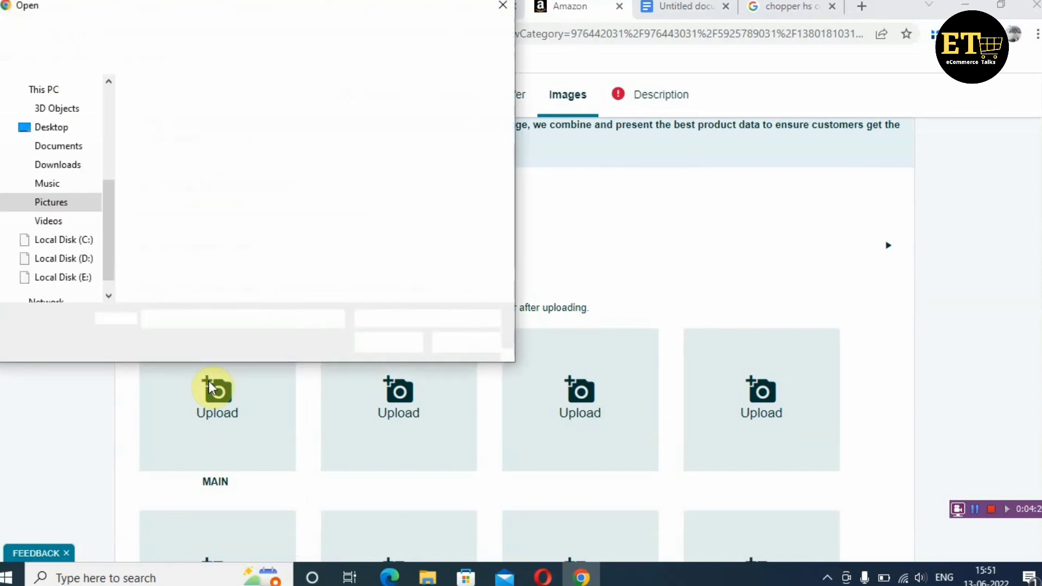
click(42, 92)
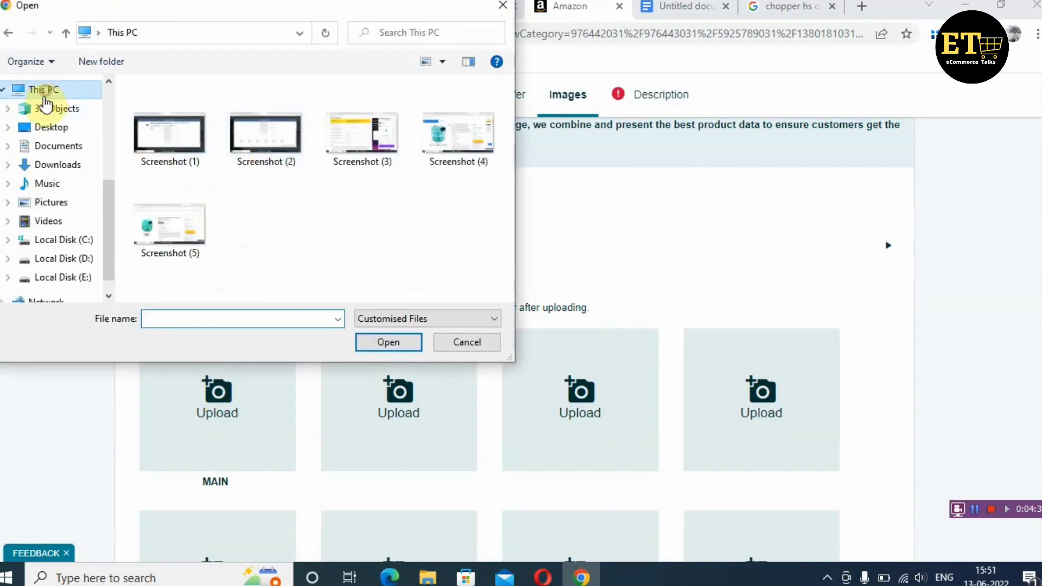
click(52, 168)
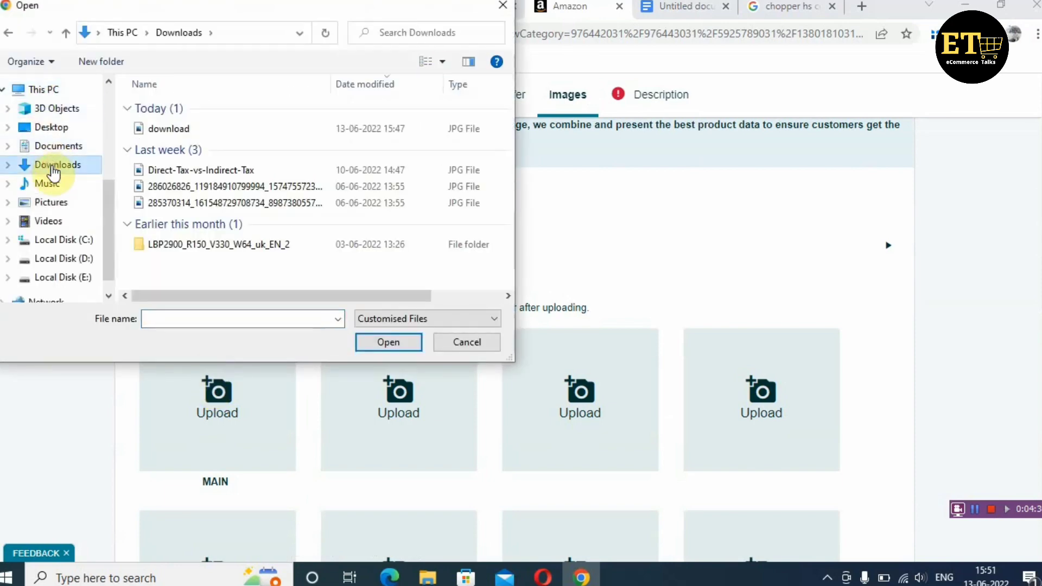
click(166, 128)
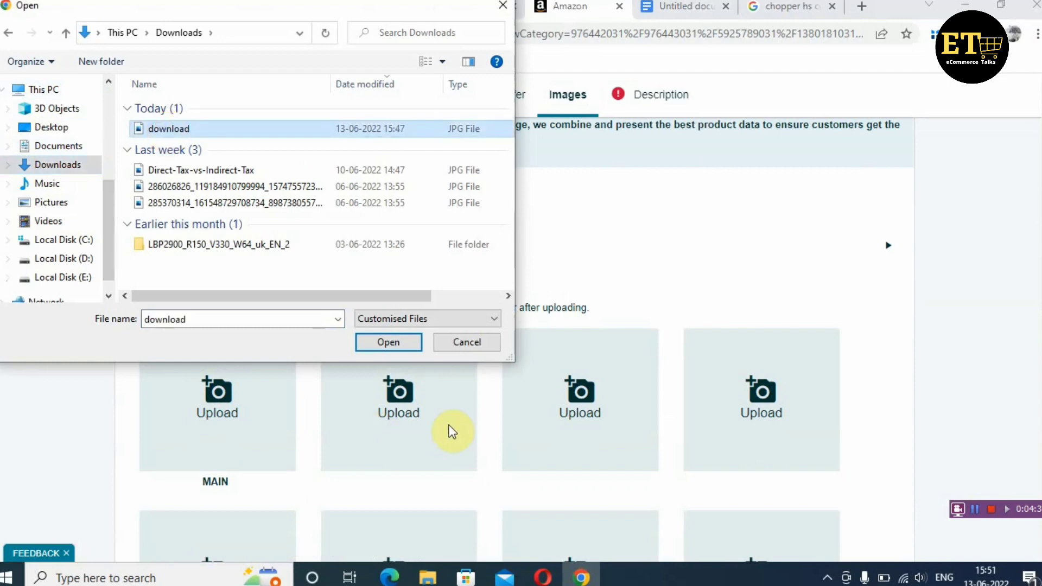
click(399, 342)
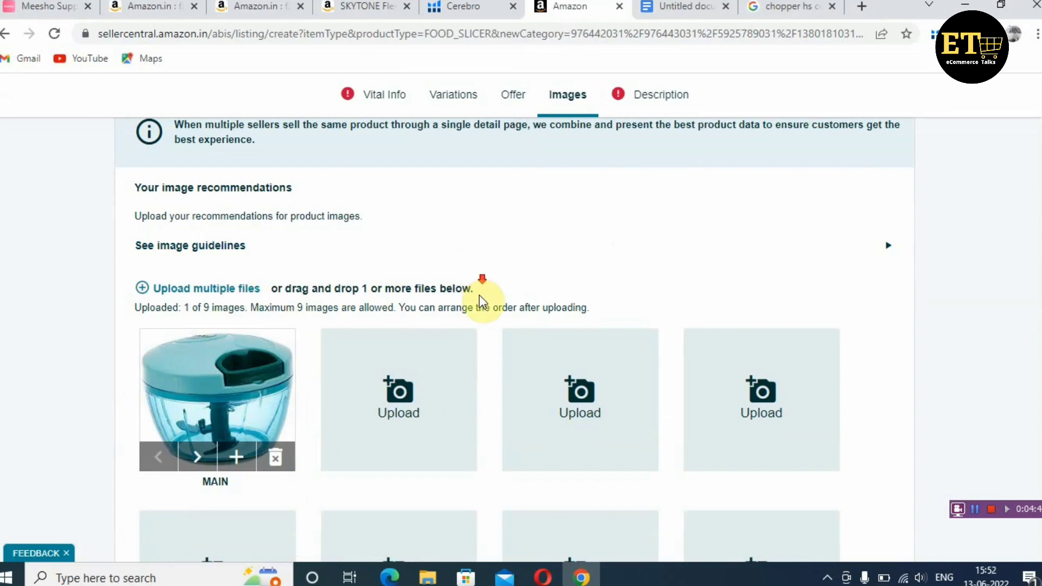
scroll(481, 288, down, 5)
scroll(352, 353, up, 7)
scroll(326, 369, down, 4)
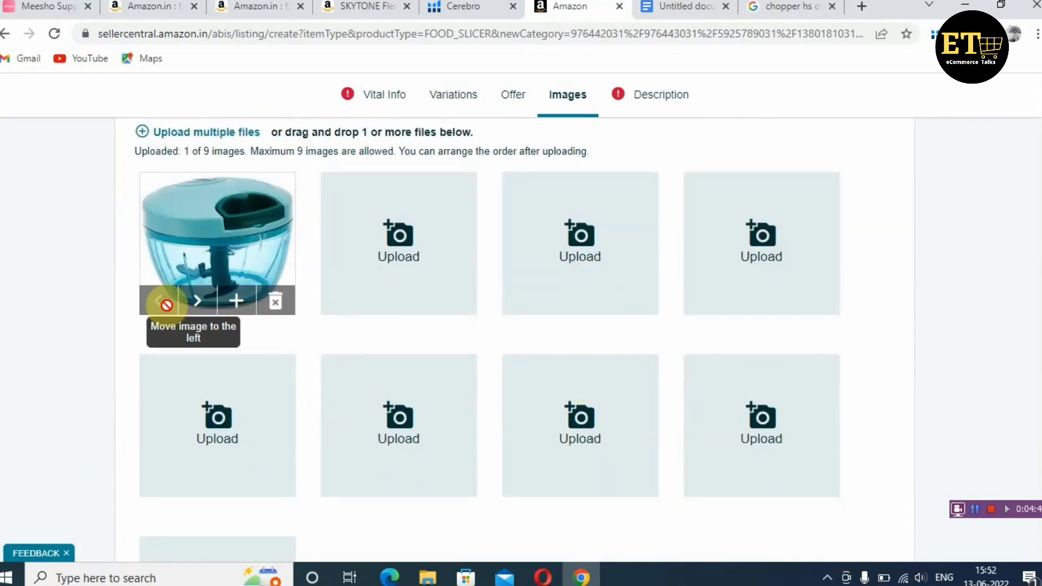
- Turn on more attributes and enter the search terms "CHOERPPER HOME CUTTER HOME CHOPPING" as keywords
scroll(570, 373, up, 4)
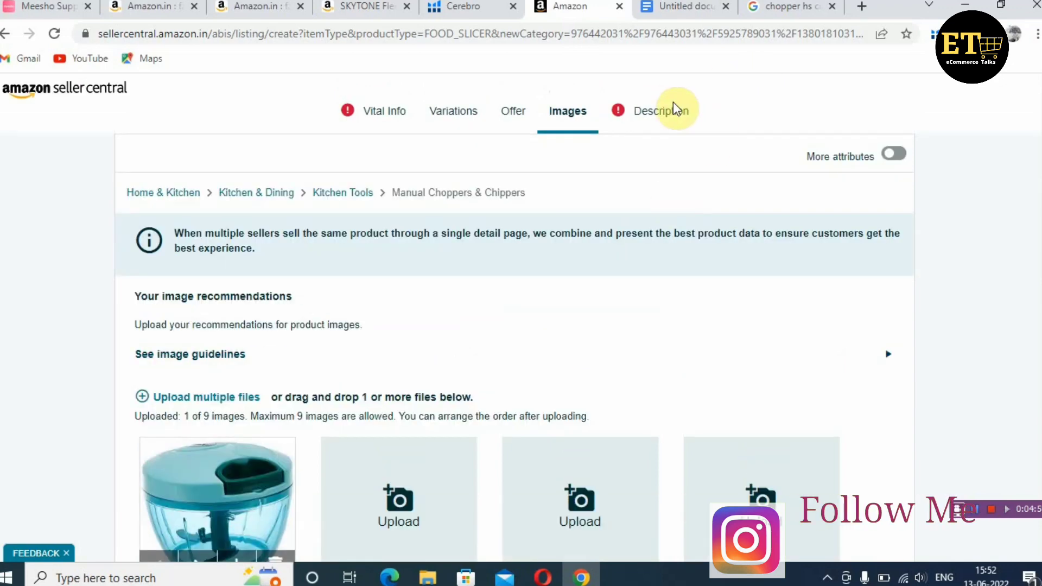
click(895, 155)
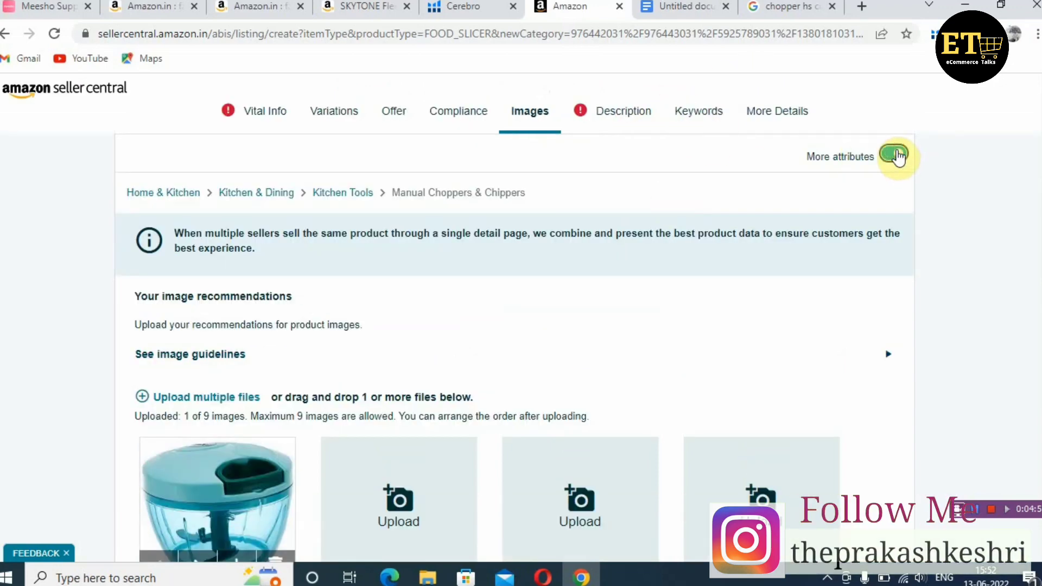
click(676, 113)
click(467, 316)
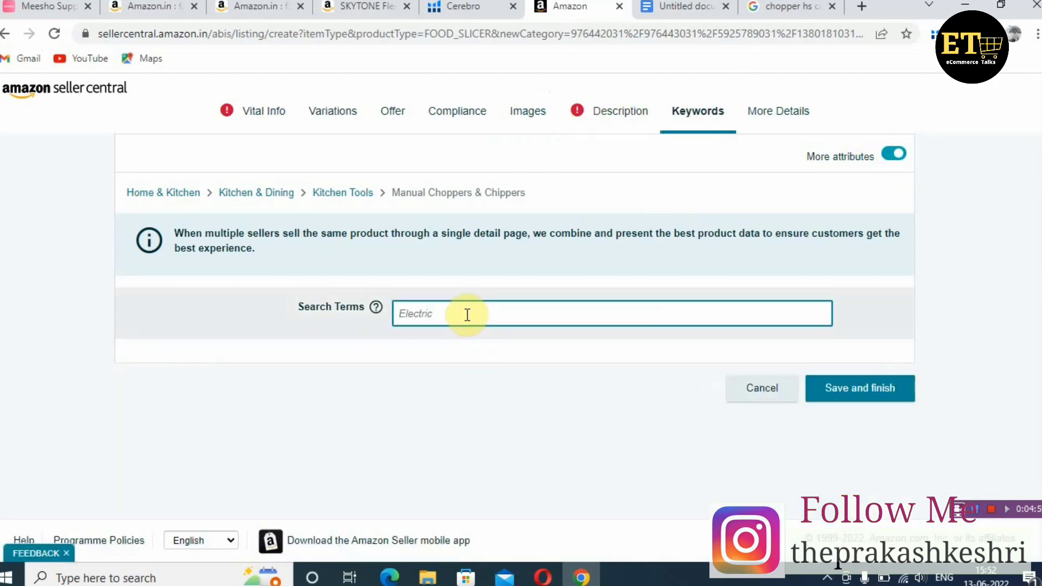
text(K)
key(BackSpace)
text(C)
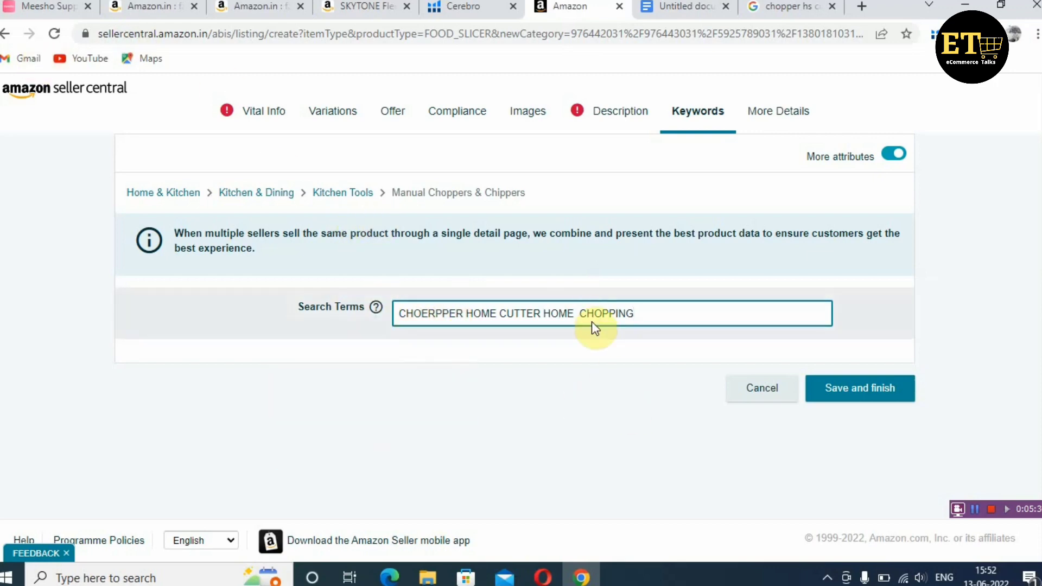
- Enter "CHOOPER" as the product description
click(622, 121)
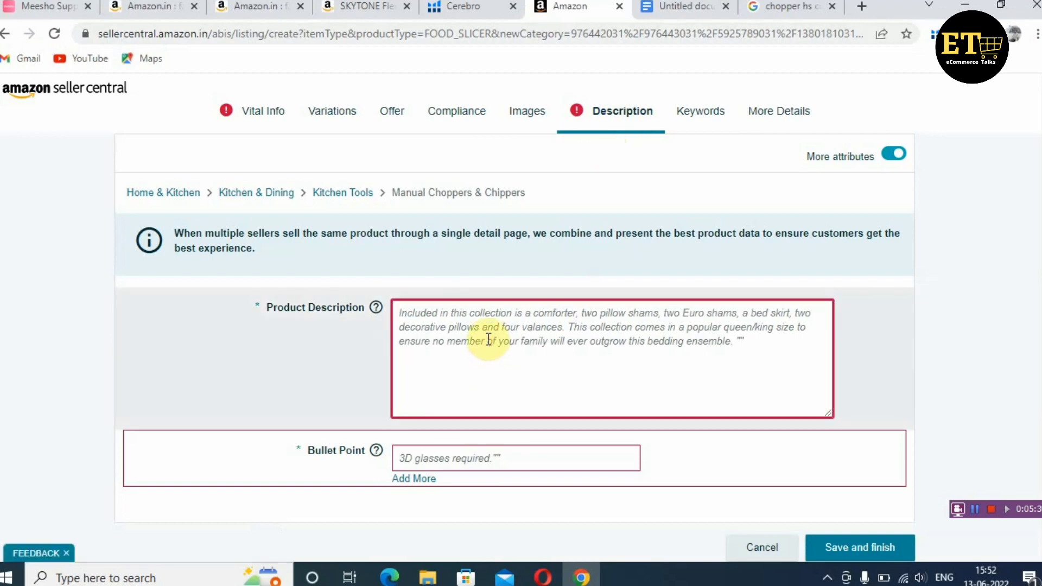
click(488, 340)
text(CHOOPER)
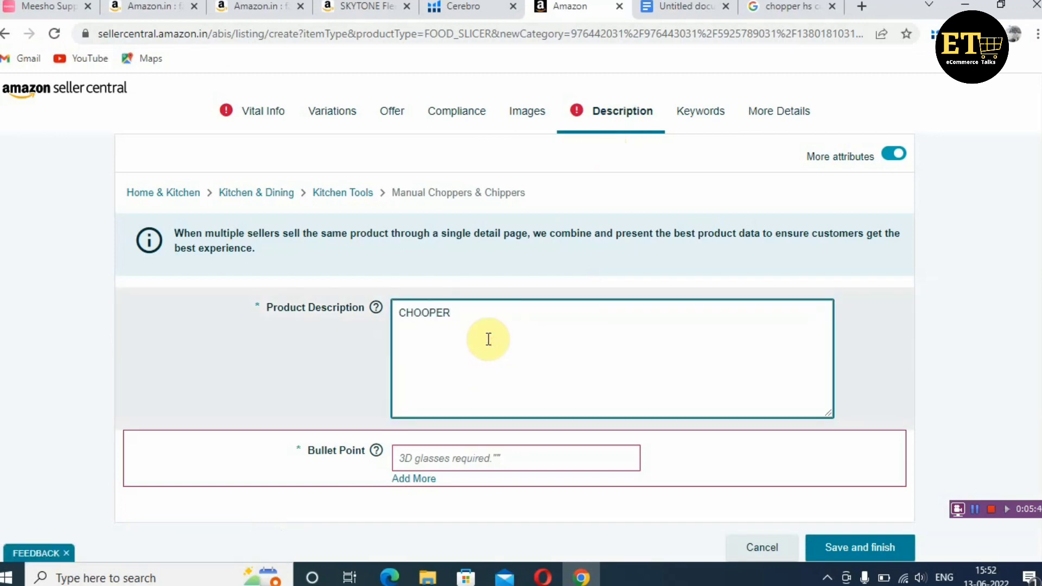
- Add two bullet points, "H" and "HG", to the listing's description
click(495, 458)
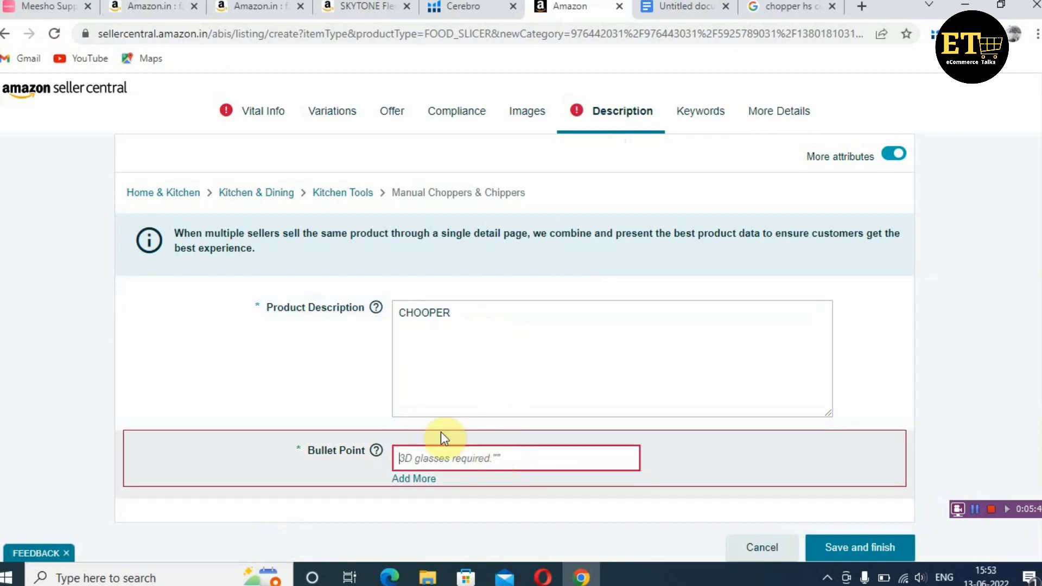
text(H)
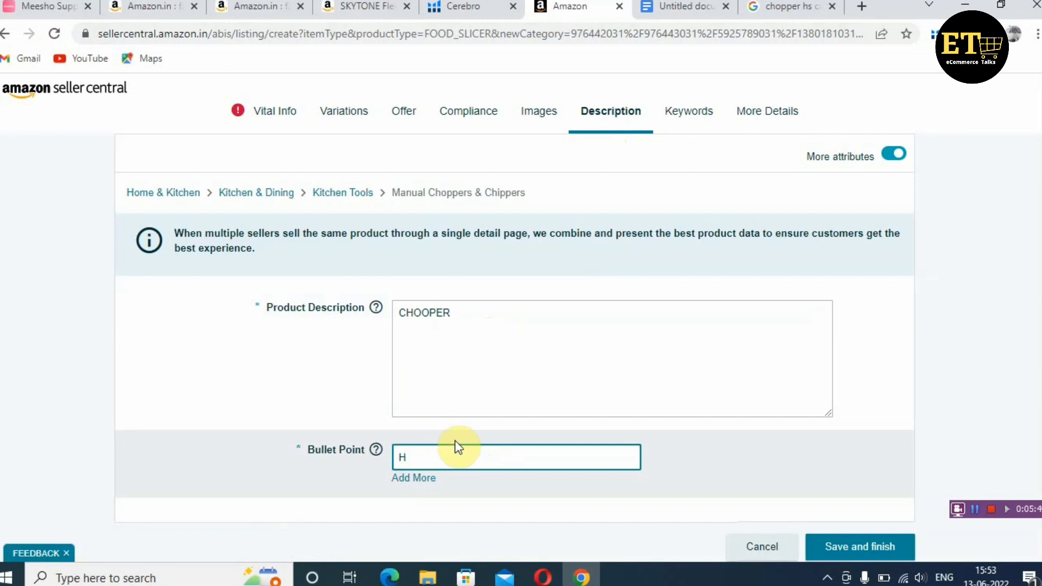
click(421, 481)
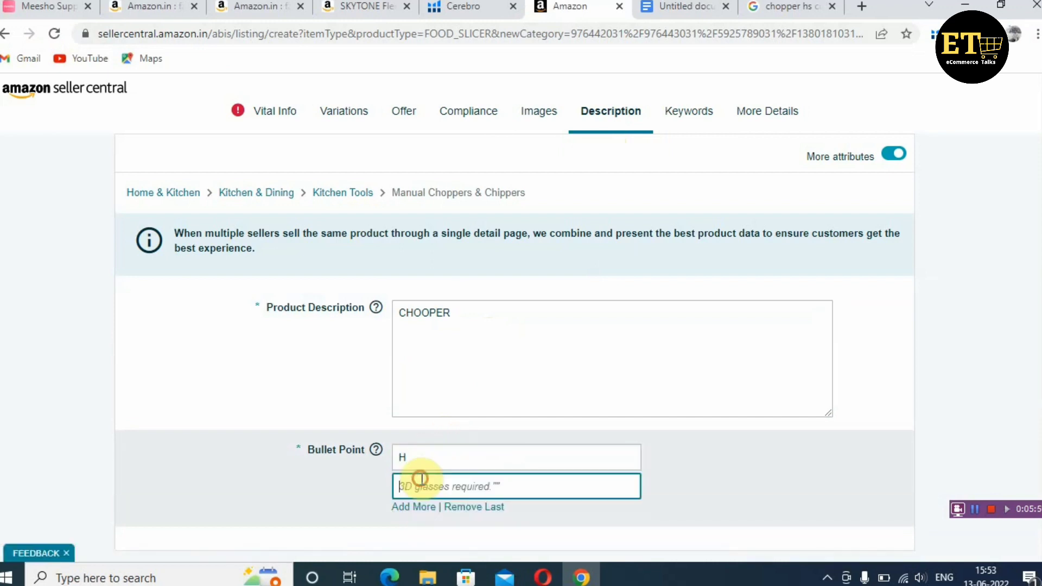
text(HG)
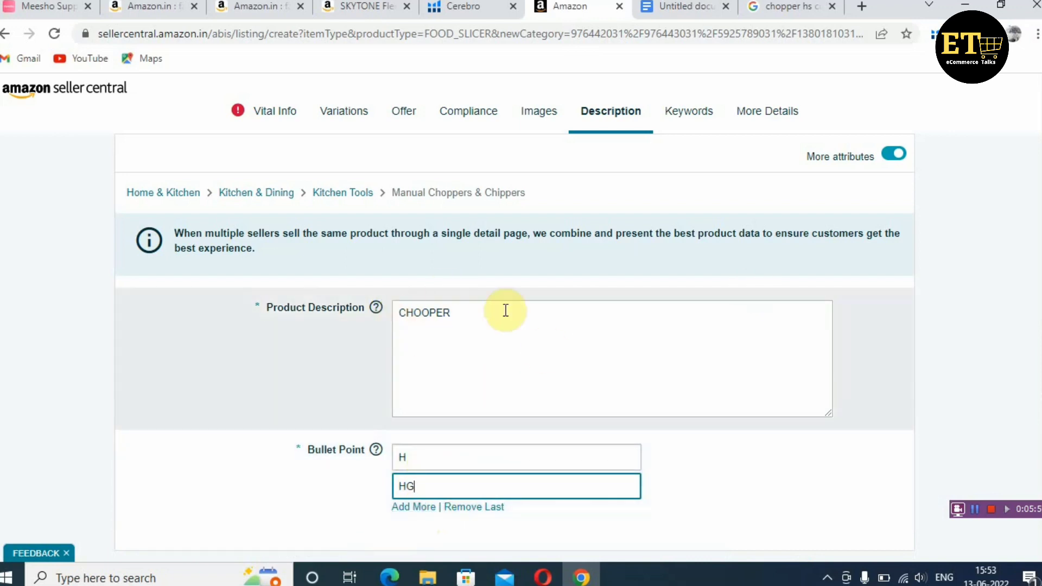
click(461, 373)
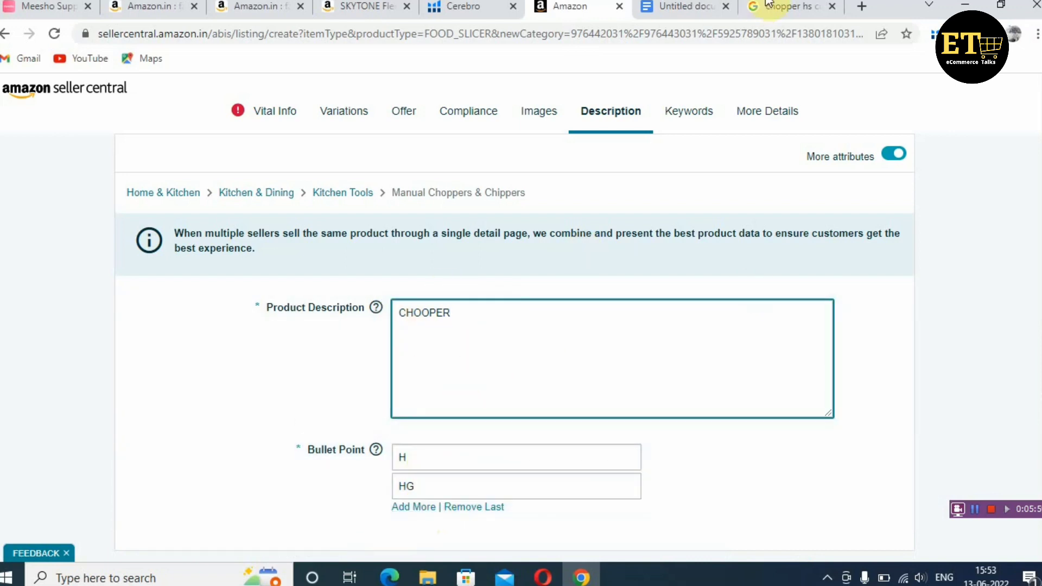
- Enter "ECOMMERCER" as the manufacturer in the listing's additional details
click(695, 113)
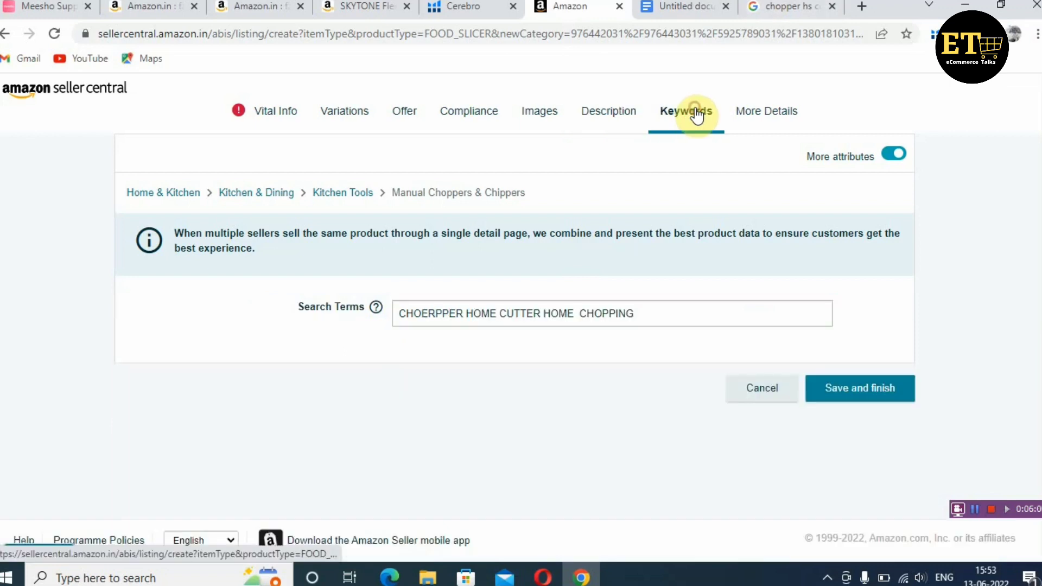
click(775, 114)
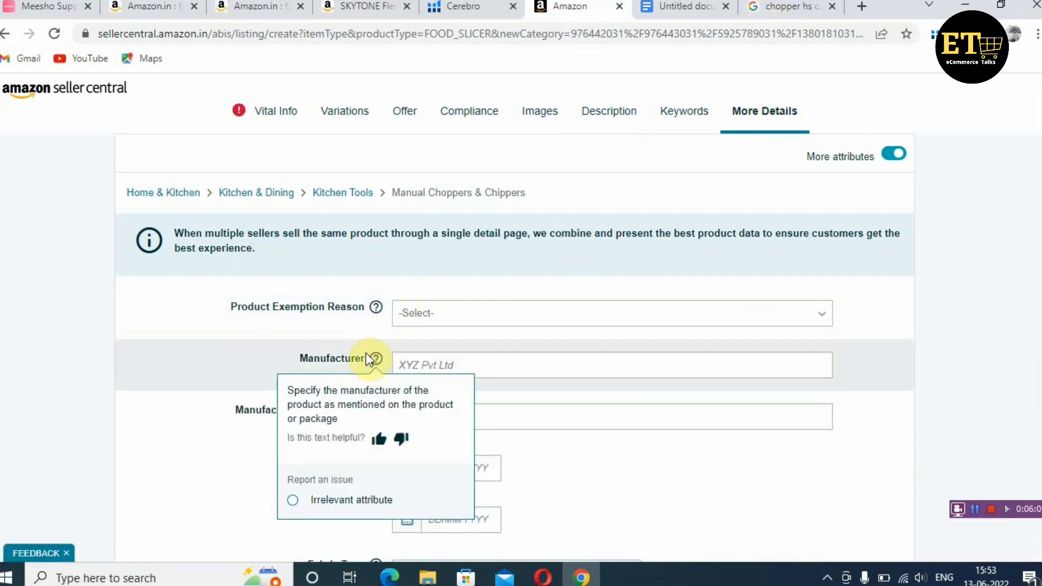
click(435, 364)
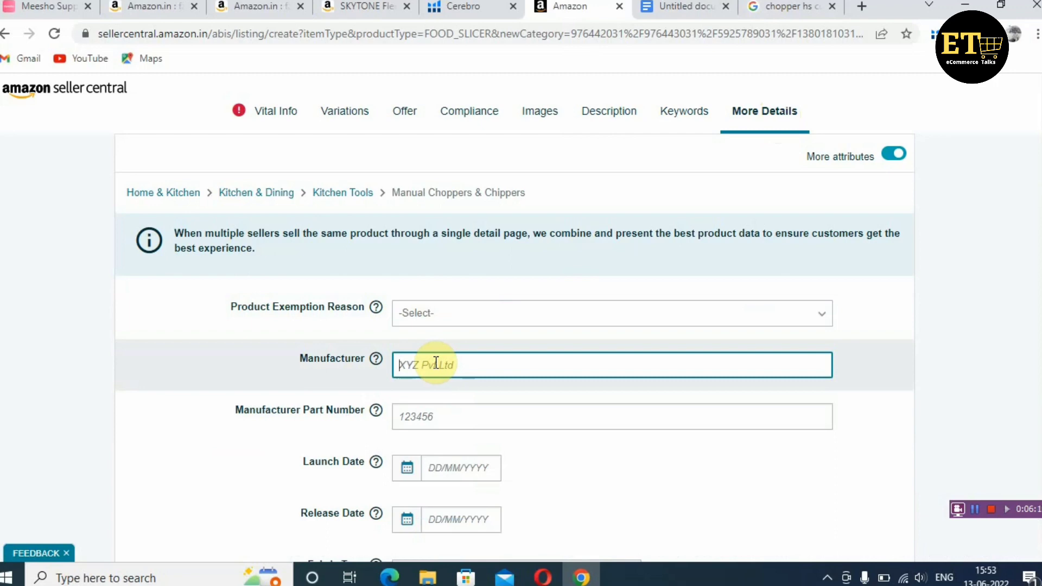
text(ECOMMERCER)
- Look through the optional additional details, including part number, product and package dimensions, package weight, warranty, power source and blade material
click(453, 416)
scroll(410, 378, down, 2)
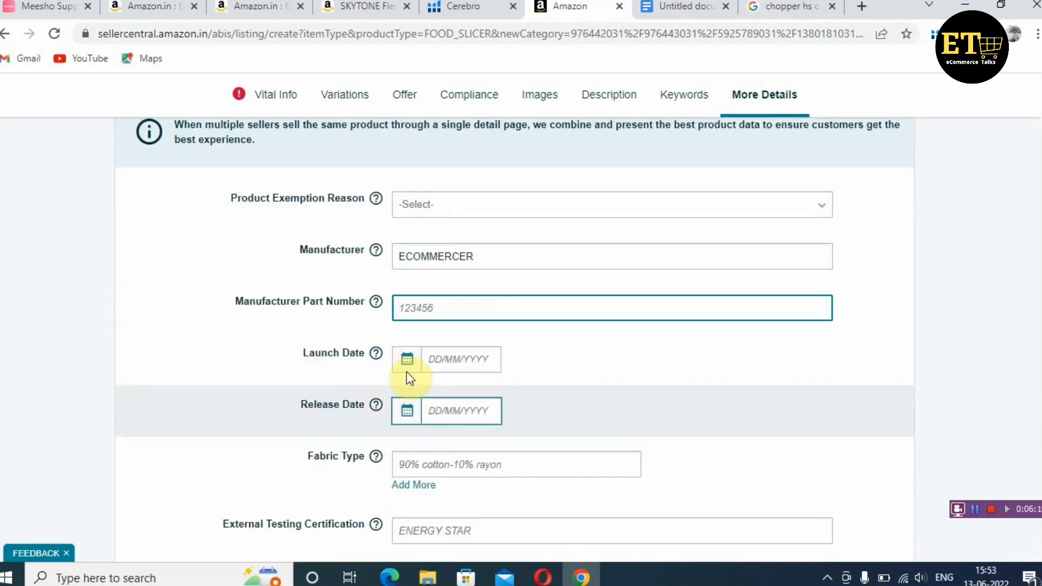
scroll(449, 344, down, 6)
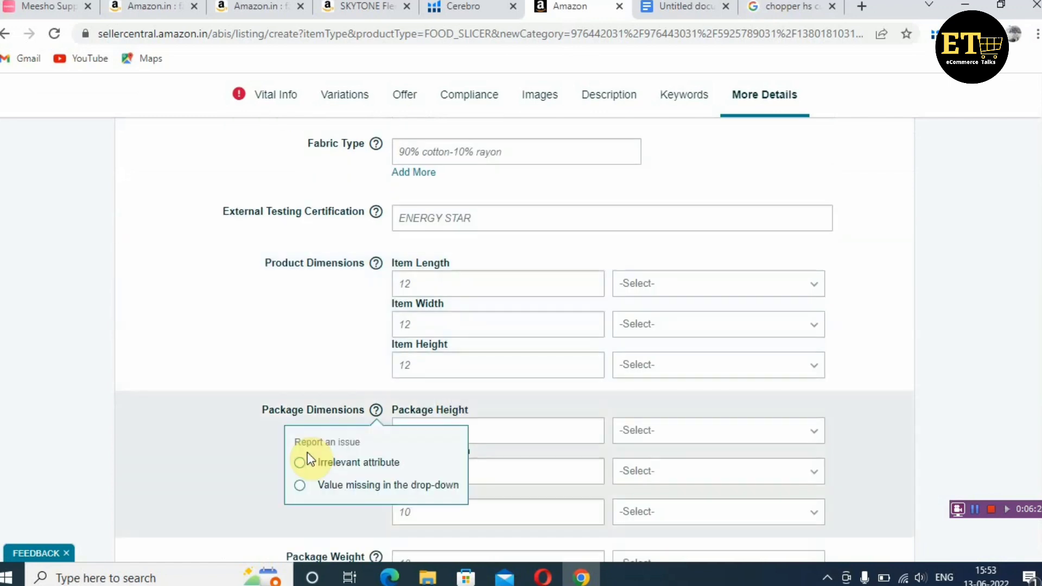
click(438, 284)
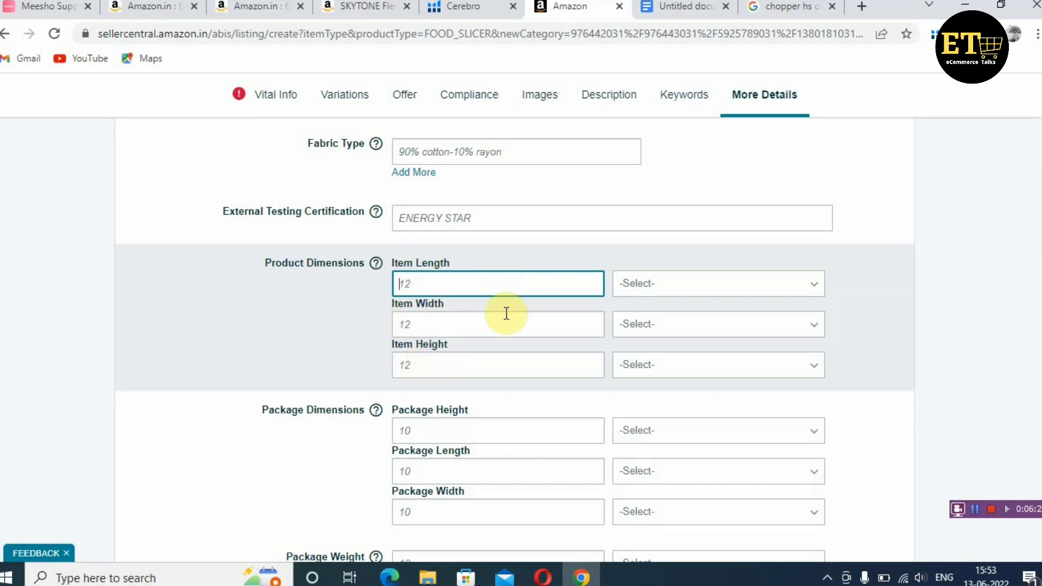
scroll(353, 380, down, 1)
click(449, 351)
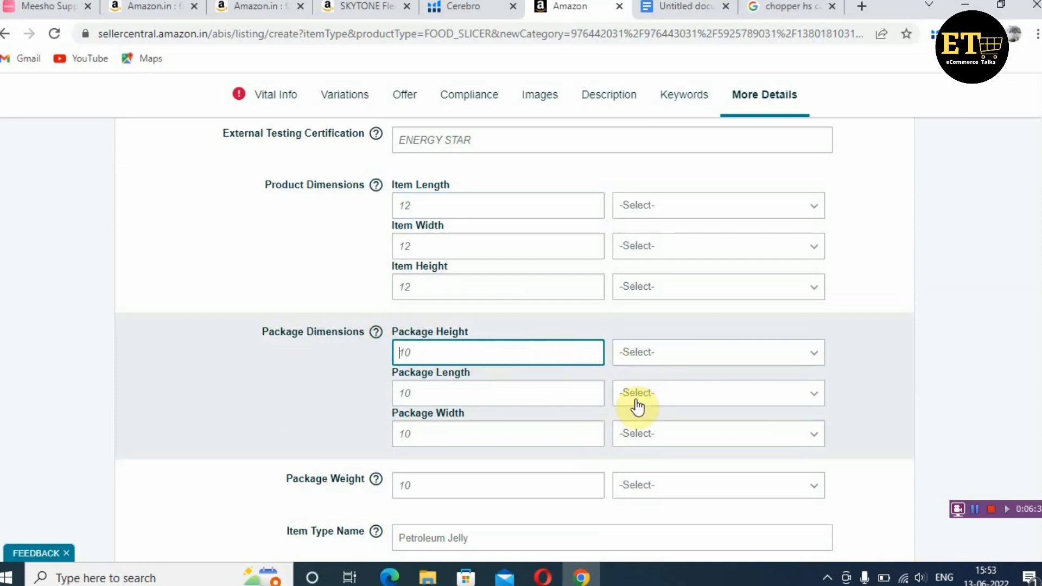
scroll(379, 353, down, 2)
click(514, 331)
scroll(438, 433, down, 4)
click(419, 275)
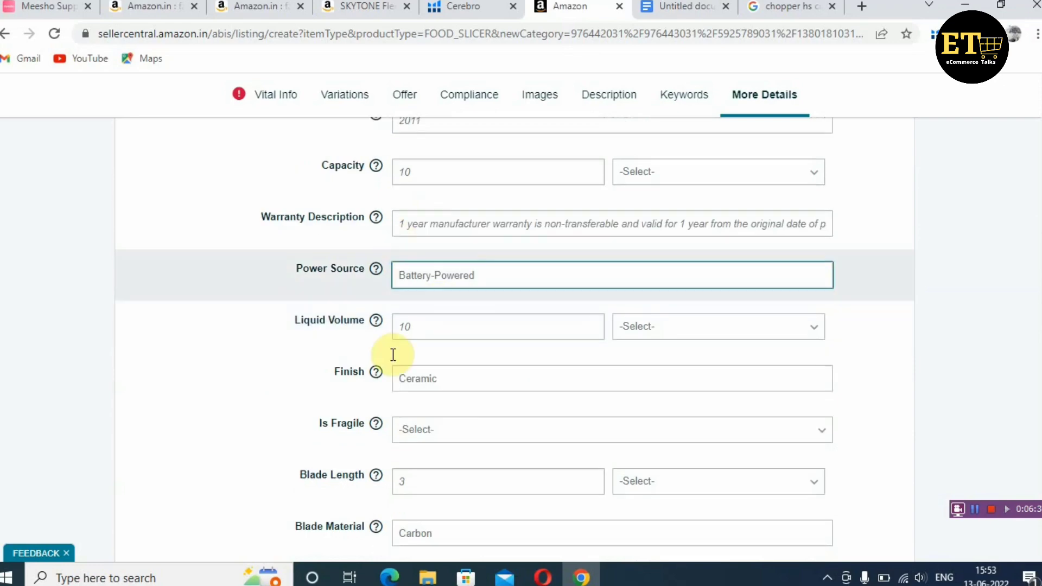
scroll(439, 364, down, 8)
scroll(454, 391, down, 2)
scroll(456, 396, up, 10)
scroll(459, 402, up, 15)
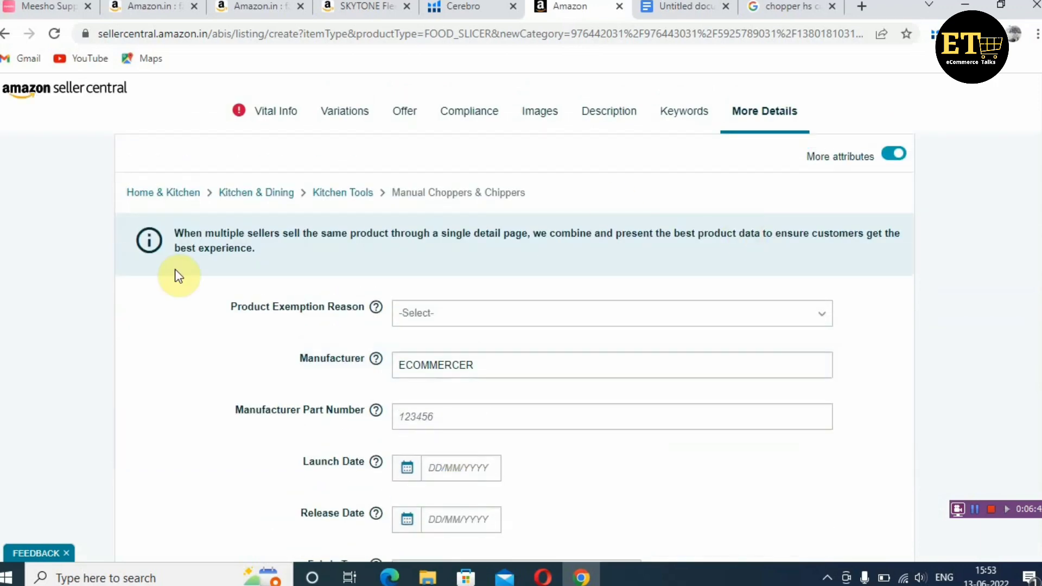
- Return to the vital product information and set the size to "FREE SIZE"
click(277, 111)
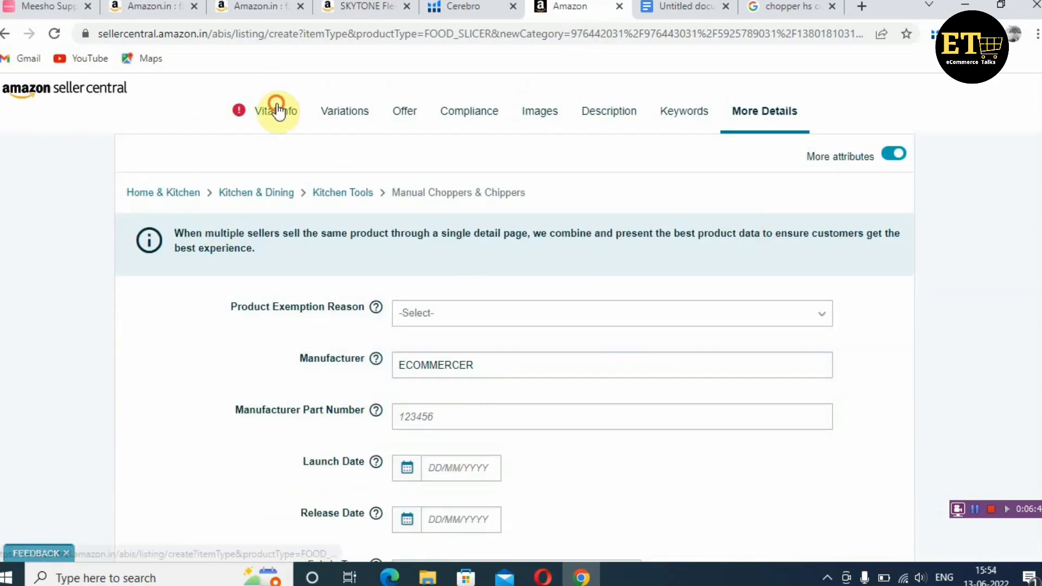
scroll(507, 355, down, 3)
scroll(511, 354, down, 8)
click(413, 348)
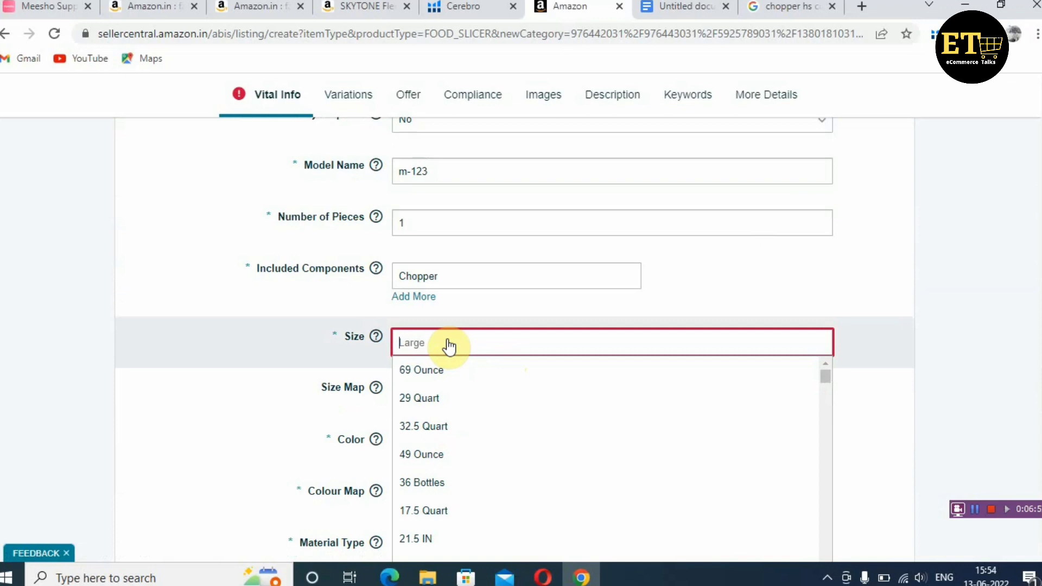
text(FREE SIZE)
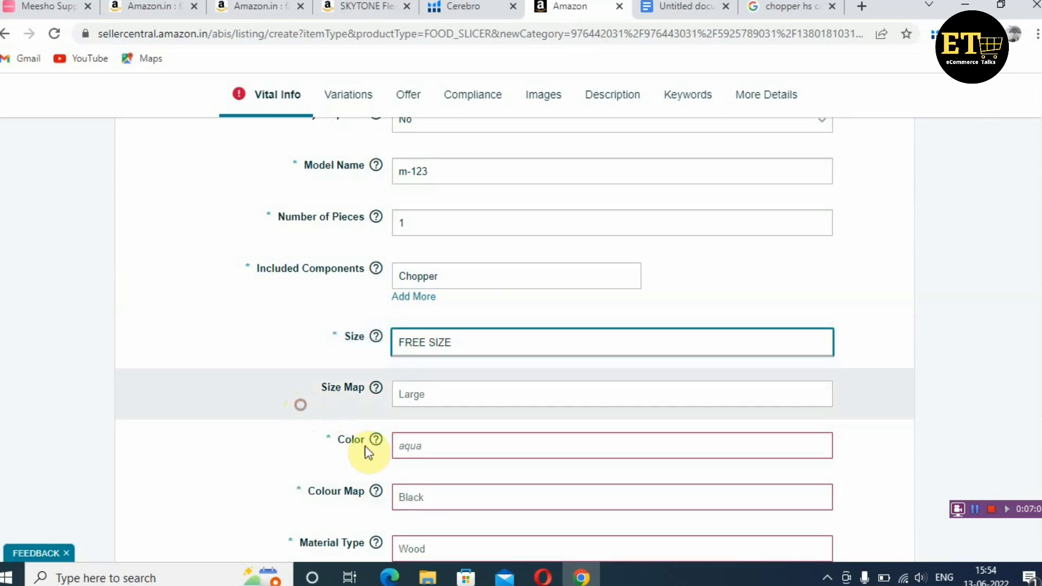
- Set the product's color to "GREEN" and its colour map to Green
scroll(542, 412, down, 1)
click(543, 413)
click(474, 366)
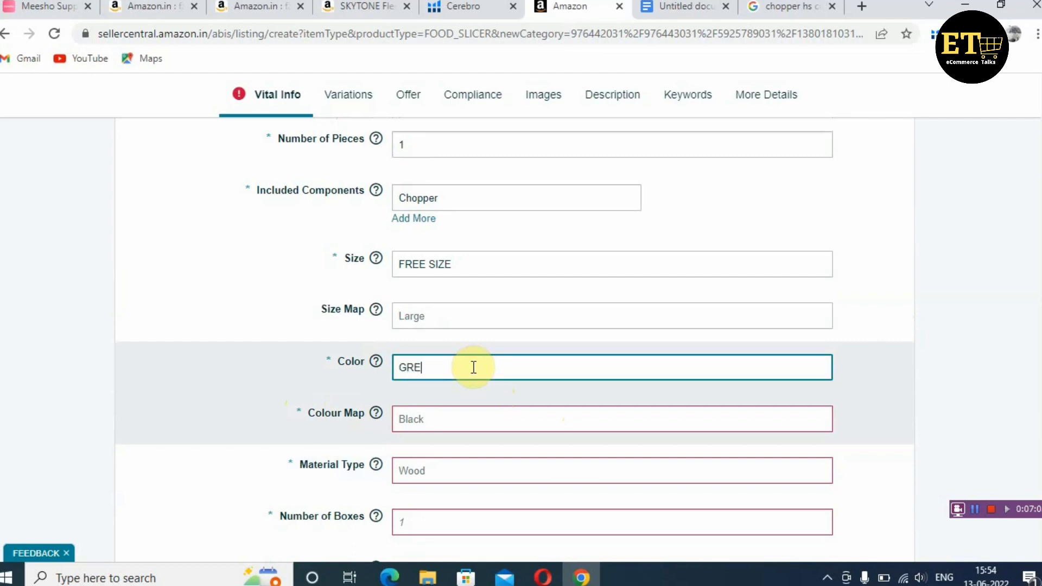
click(461, 419)
scroll(465, 466, down, 3)
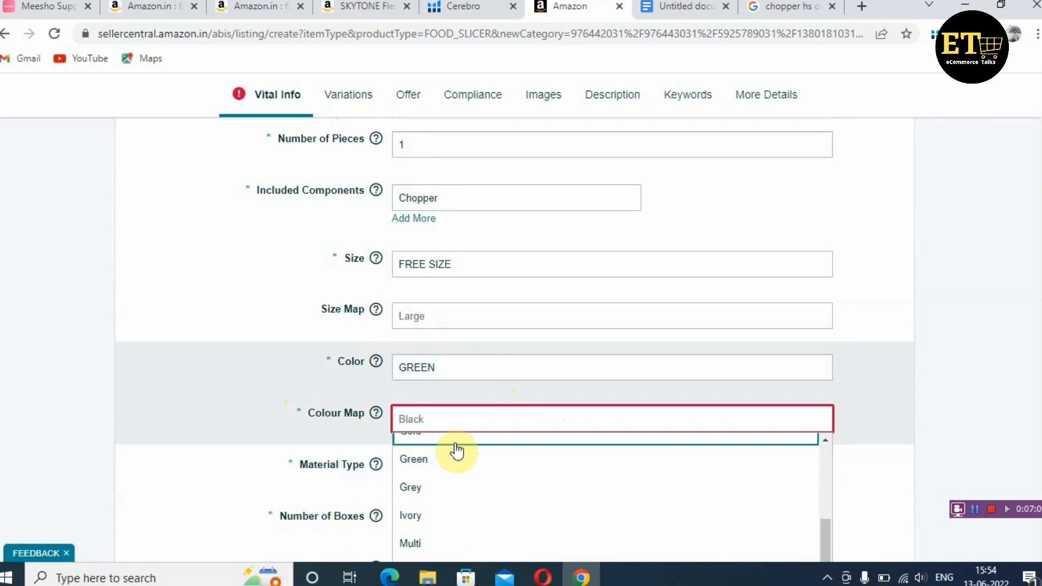
click(459, 464)
- Choose Glass as the material type and set the number of boxes to 1
click(460, 468)
scroll(458, 511, down, 3)
scroll(461, 522, up, 2)
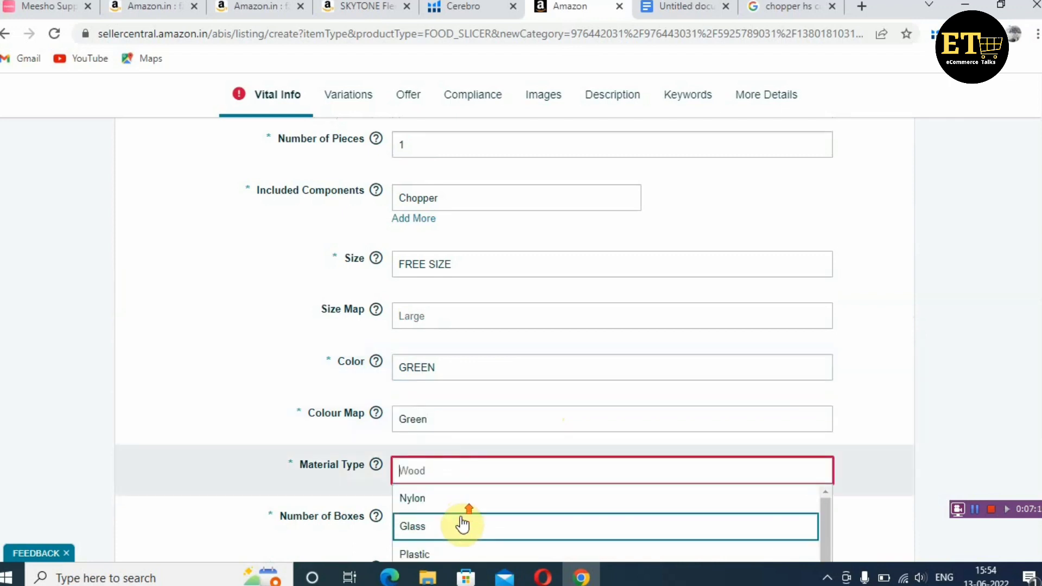
click(454, 525)
scroll(549, 435, down, 3)
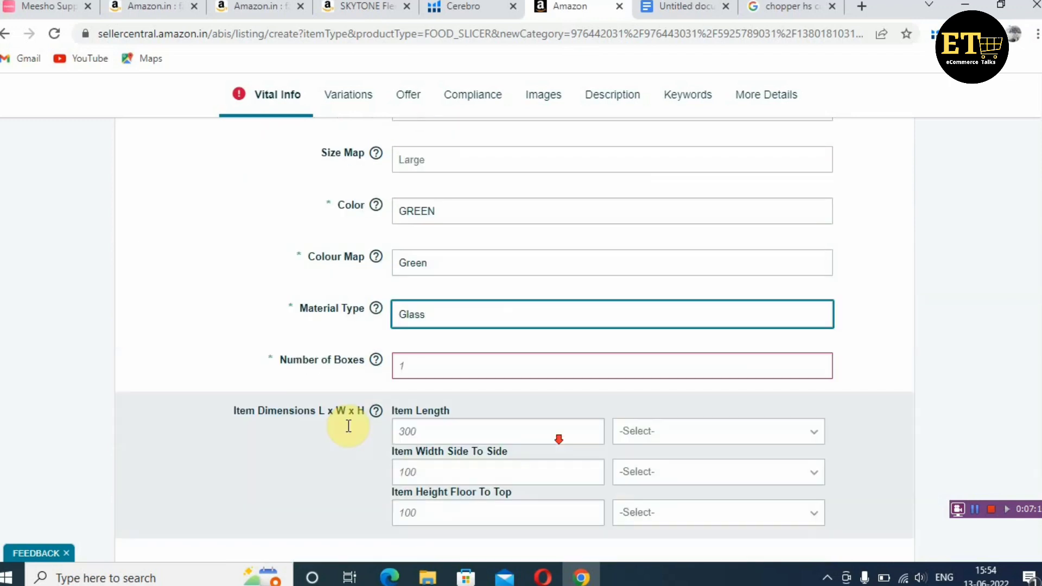
click(432, 364)
text(1)
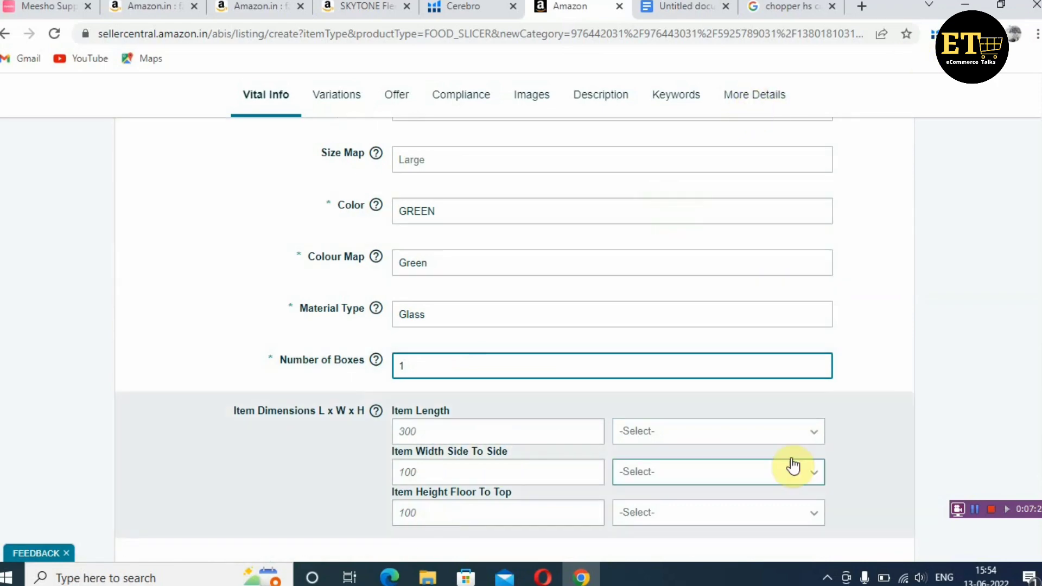
- Set both gift messaging and gift wrap availability to Yes in the listing's offer details
scroll(657, 455, up, 15)
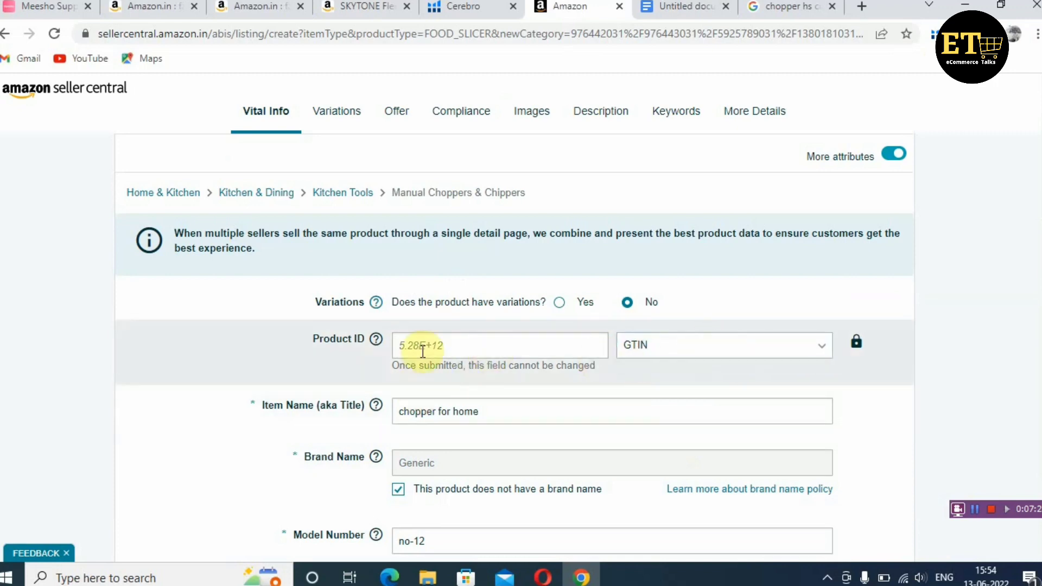
click(457, 348)
click(220, 404)
click(351, 112)
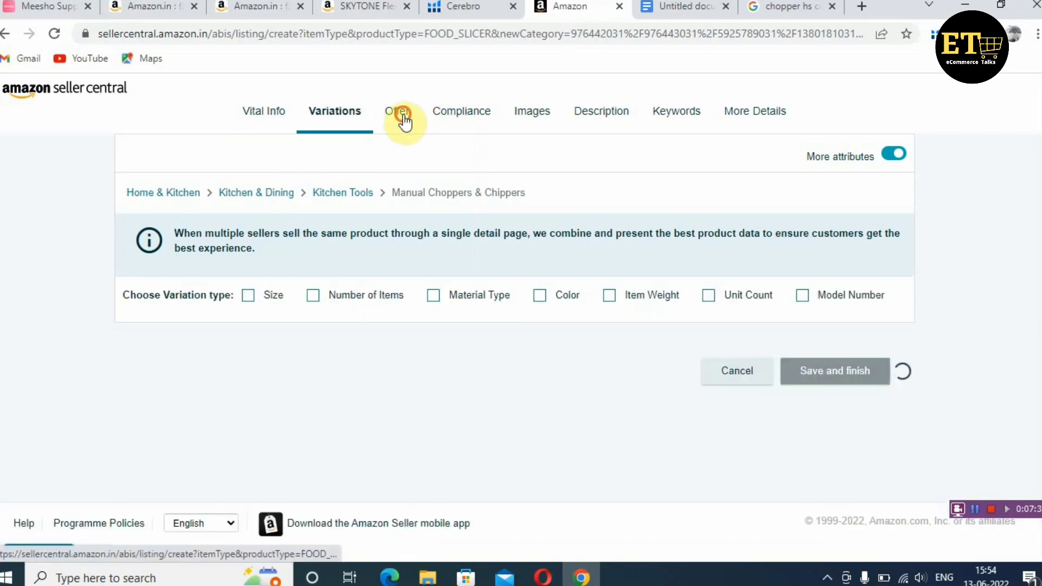
click(404, 123)
scroll(516, 344, down, 9)
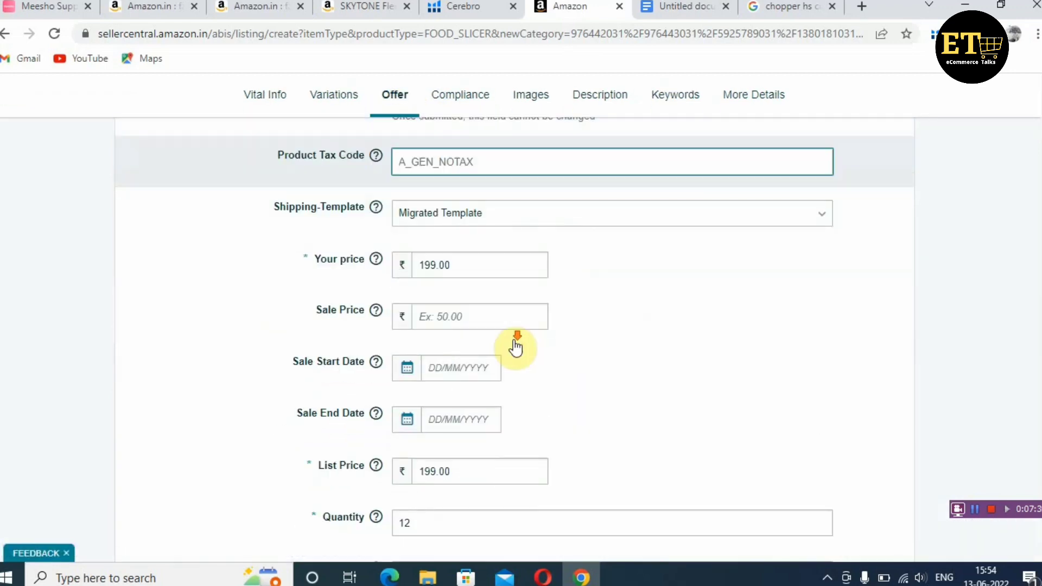
scroll(508, 369, down, 7)
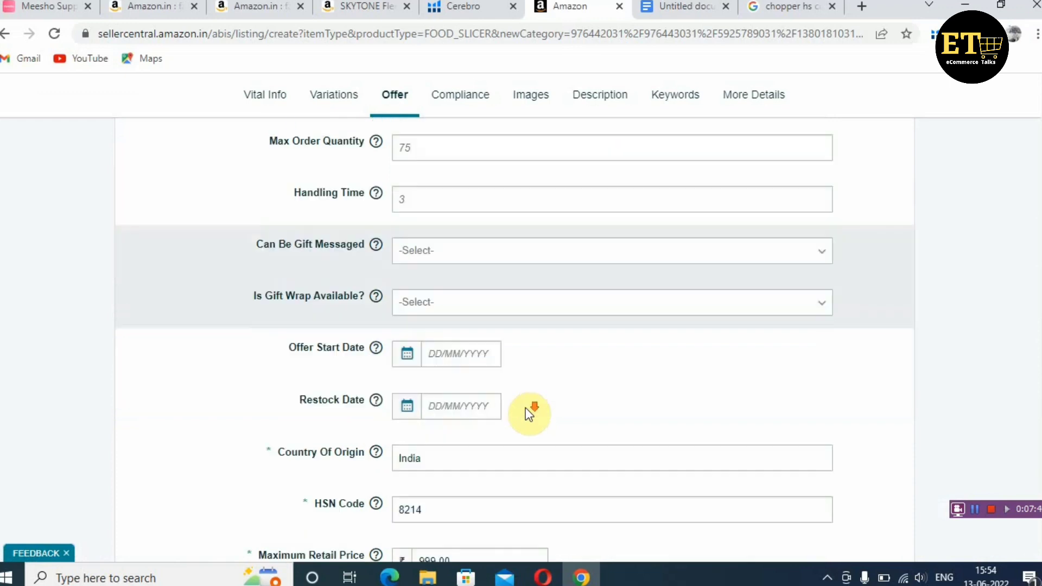
click(445, 182)
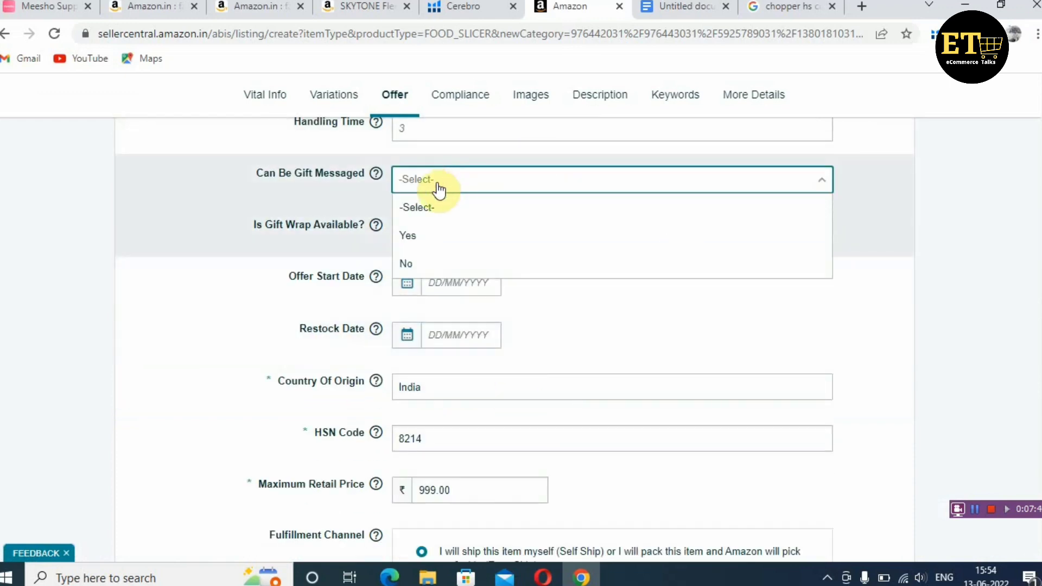
click(430, 235)
click(434, 235)
click(430, 288)
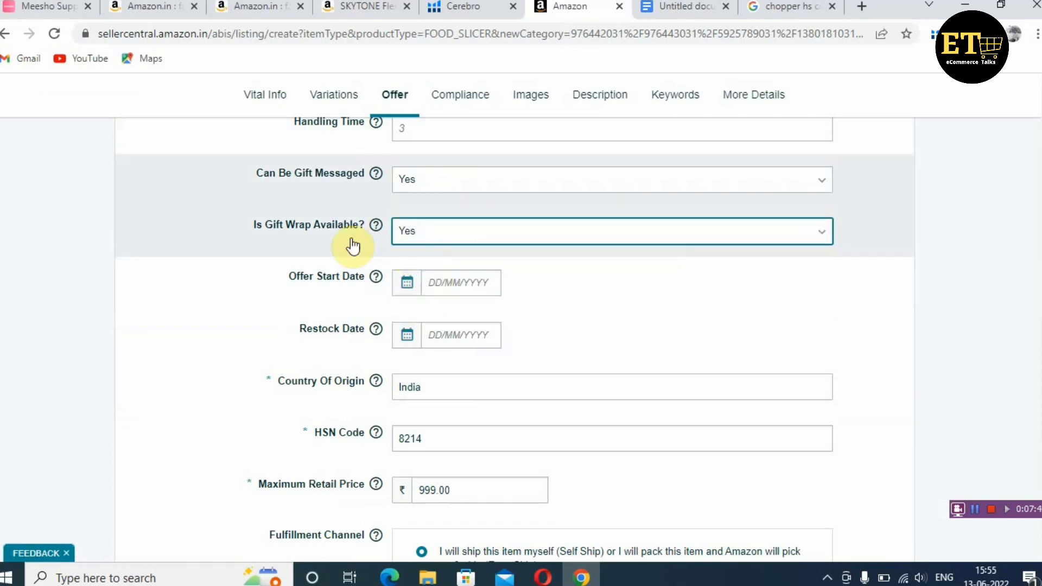
- Review the rest of the offer details, followed by the compliance, image, description and keyword sections of the listing
scroll(458, 274, down, 3)
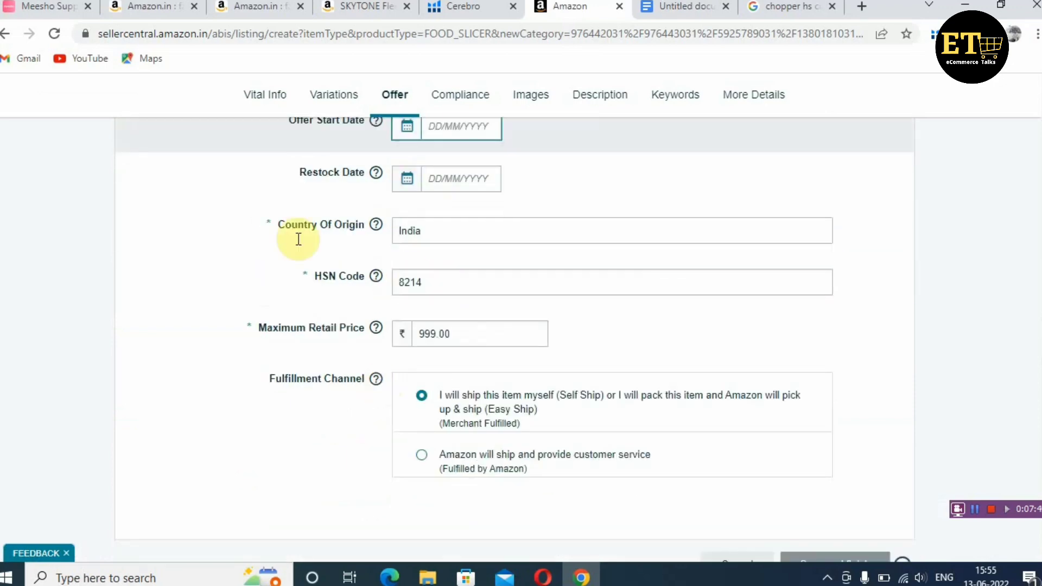
scroll(624, 413, up, 15)
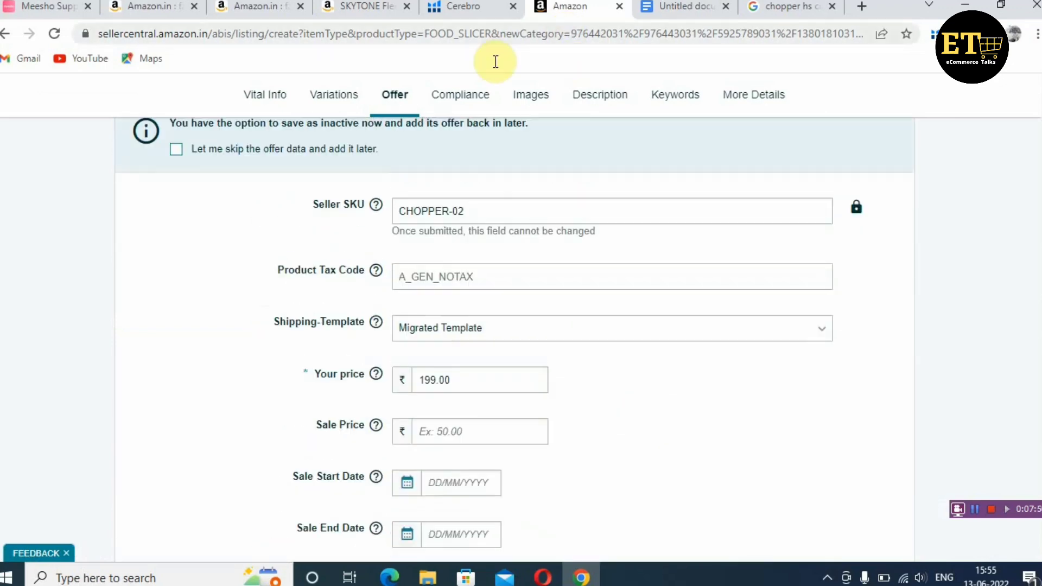
click(459, 95)
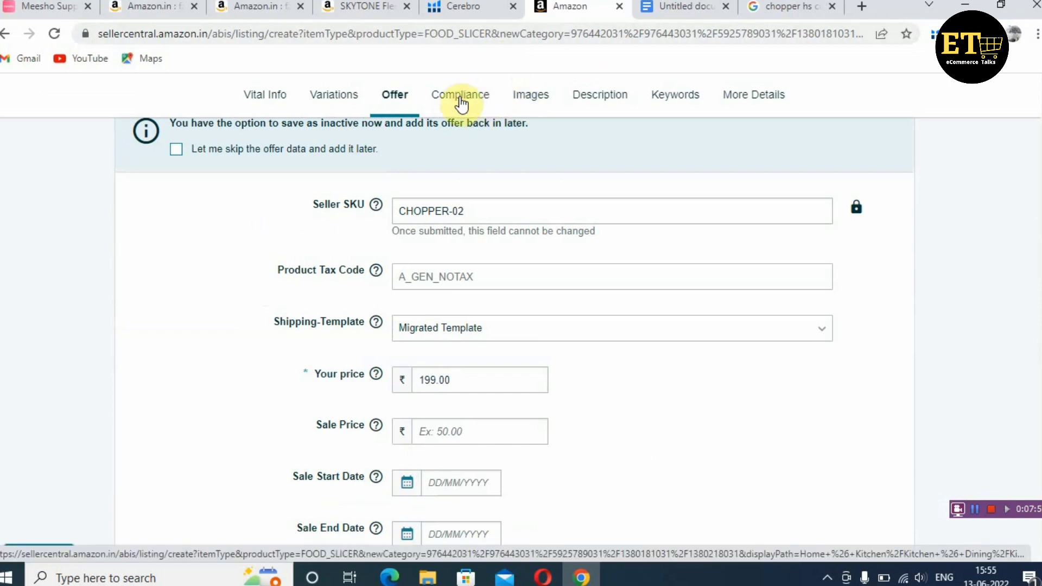
click(459, 97)
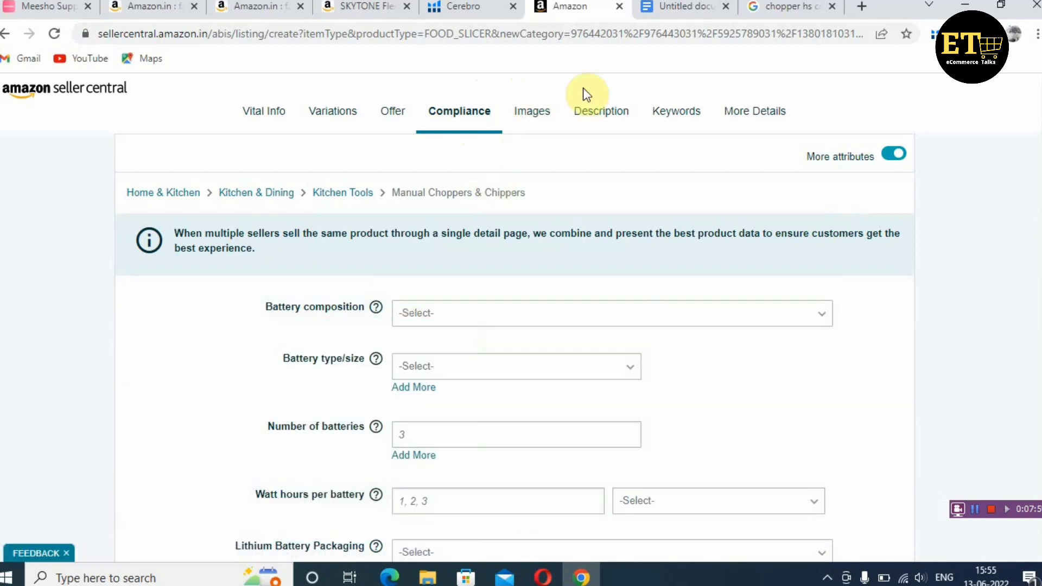
click(539, 110)
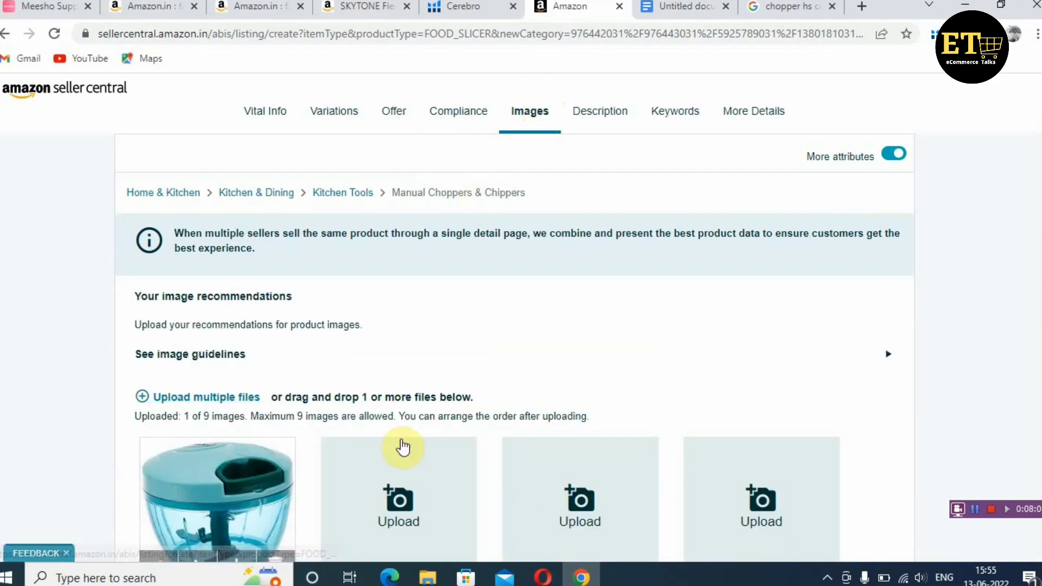
click(612, 119)
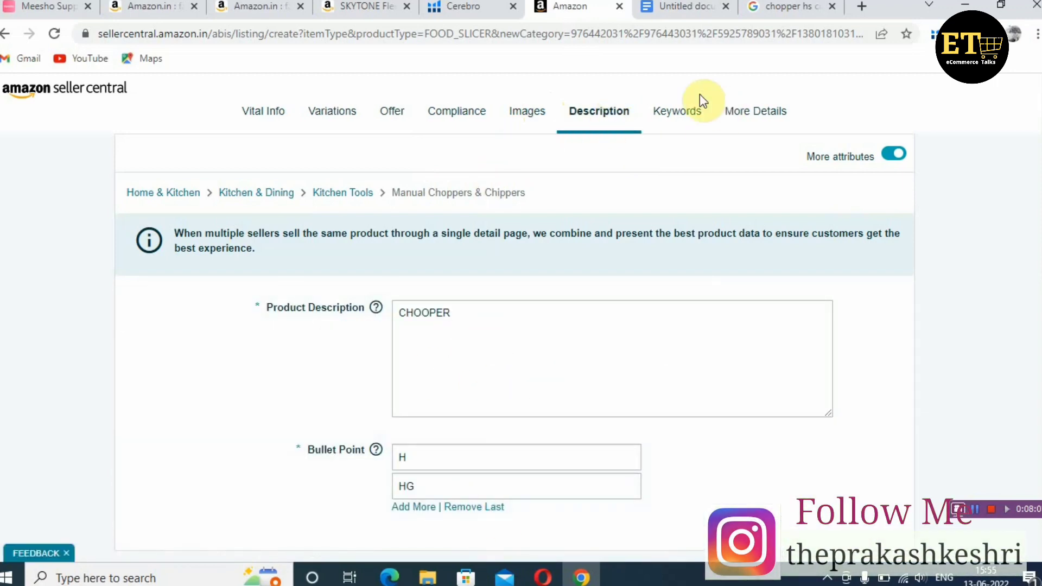
click(674, 111)
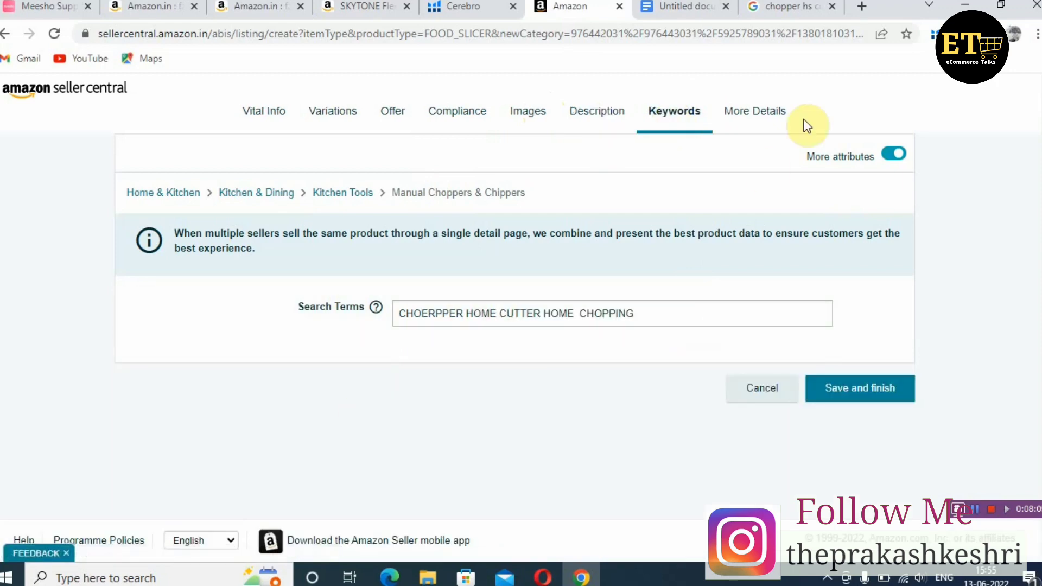
- Check the additional details through to the importer field and submit the completed chopper listing
click(771, 113)
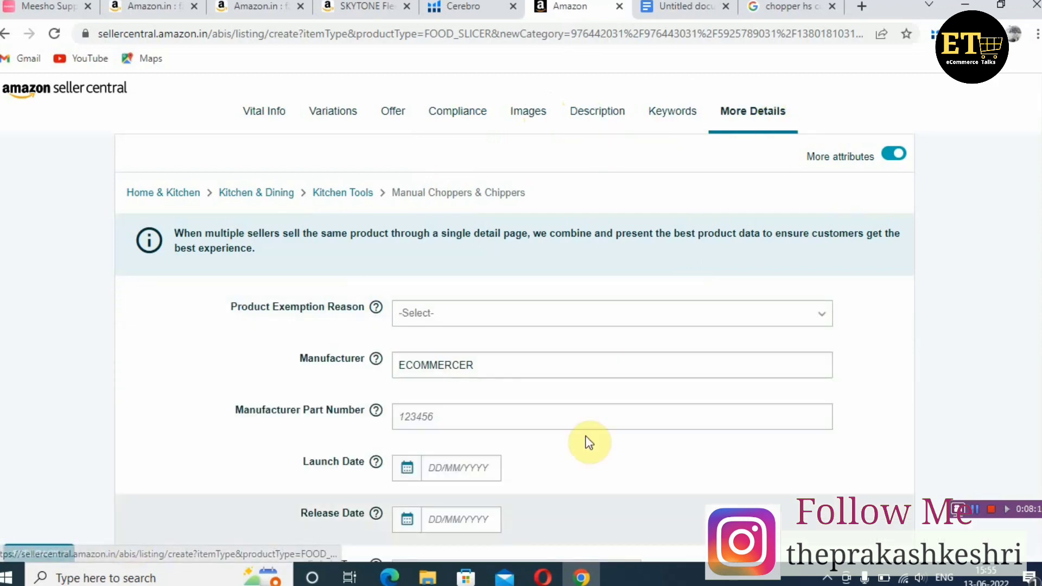
scroll(434, 390, down, 3)
scroll(667, 336, down, 4)
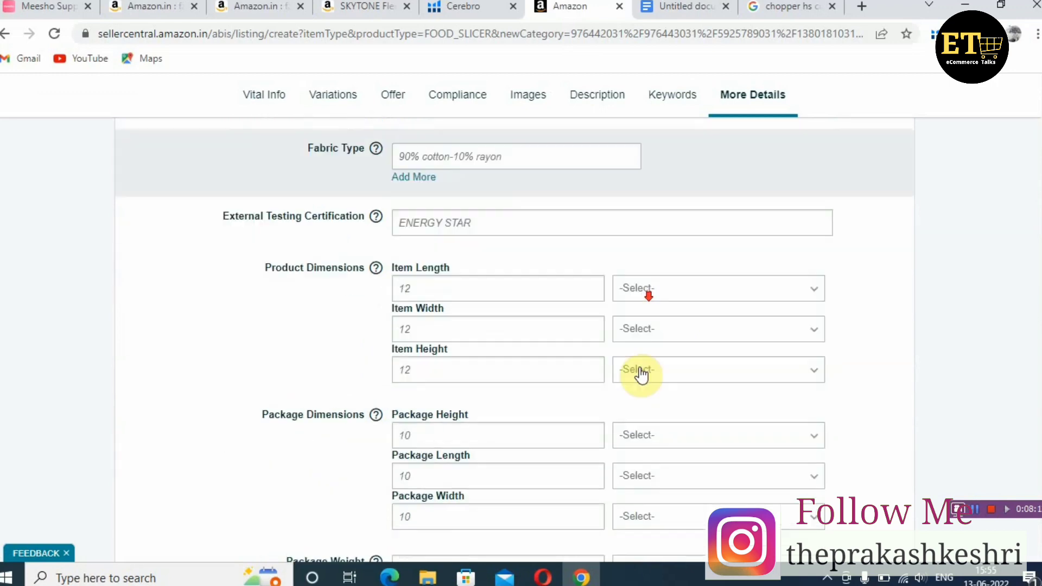
scroll(703, 359, down, 14)
scroll(826, 497, down, 10)
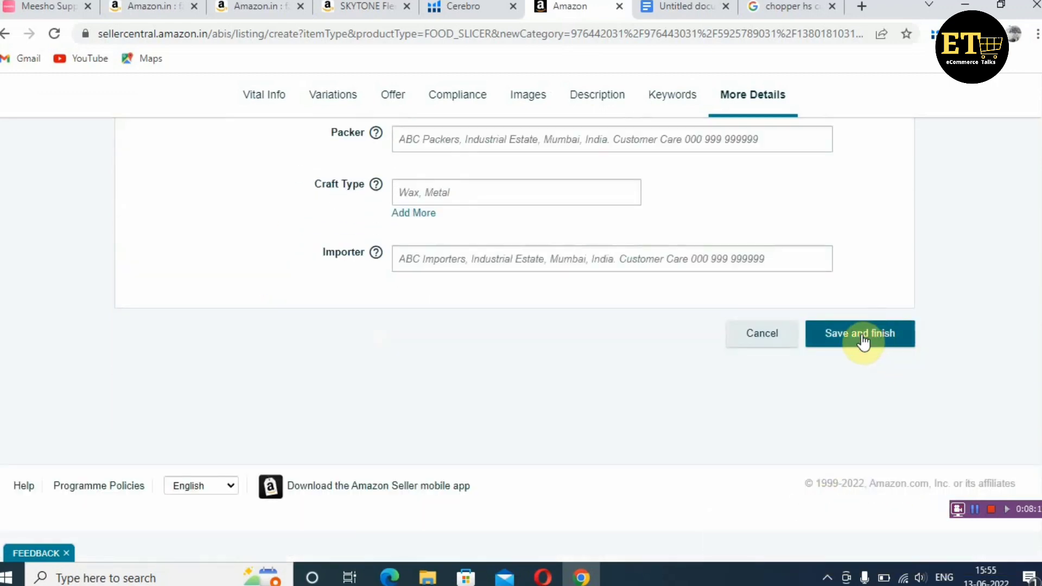
click(864, 341)
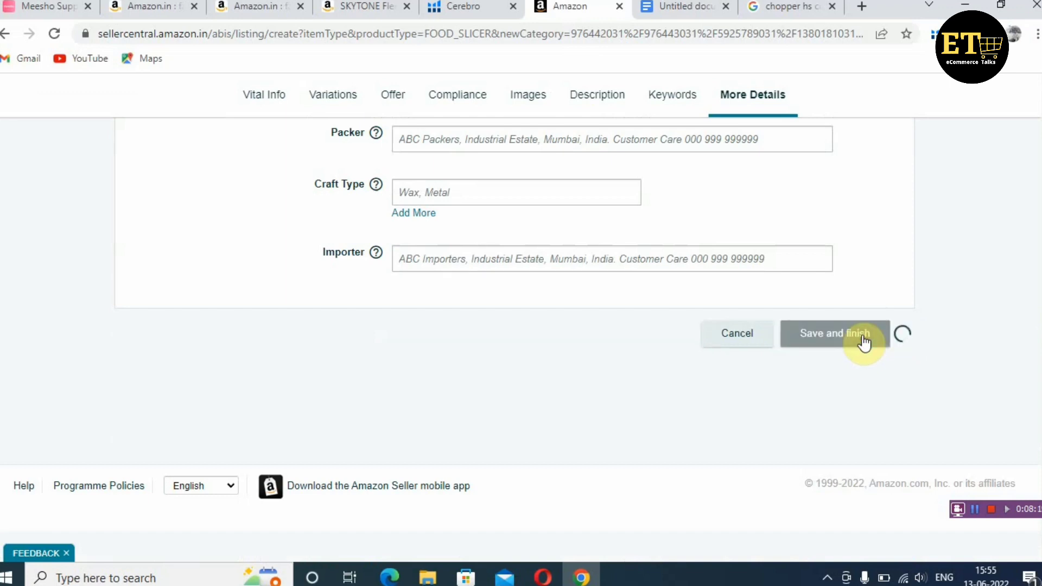